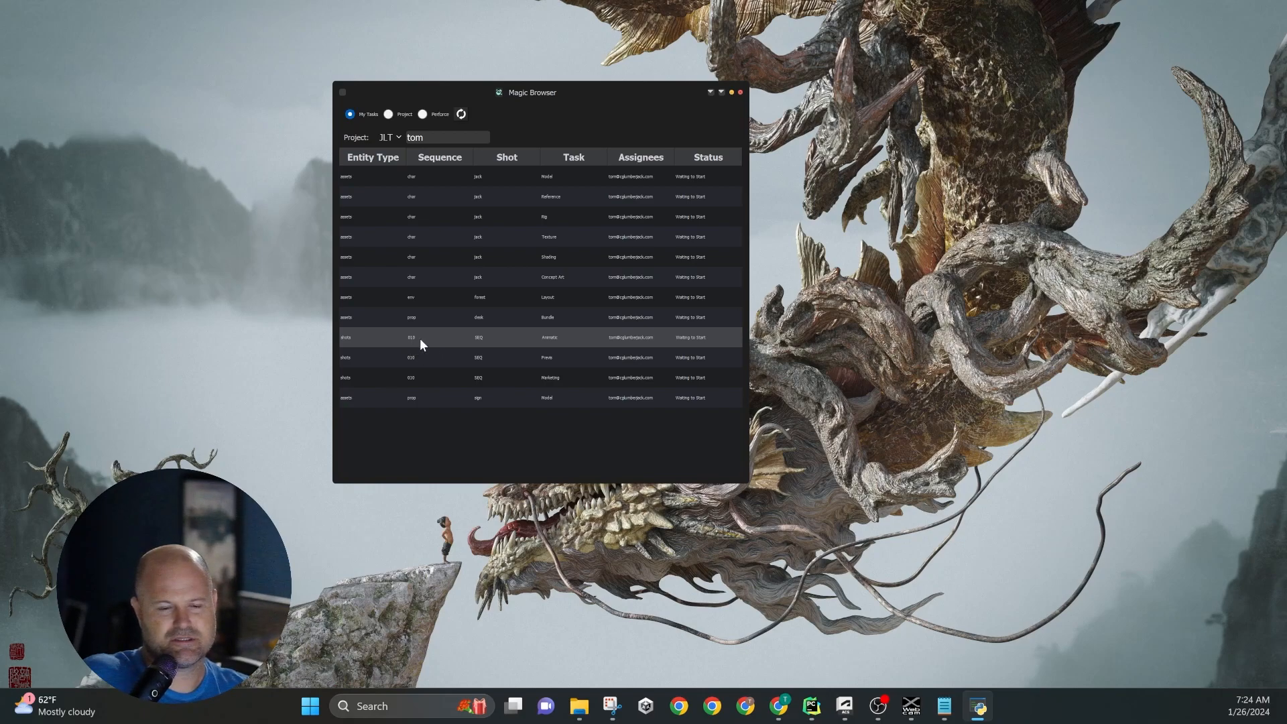
Open the 010 SEQ Animatic task from the task list and create its Premiere project file 010_SEQ_amc.prproj.
{"action": "double_click", "coordinate": [524, 335]}
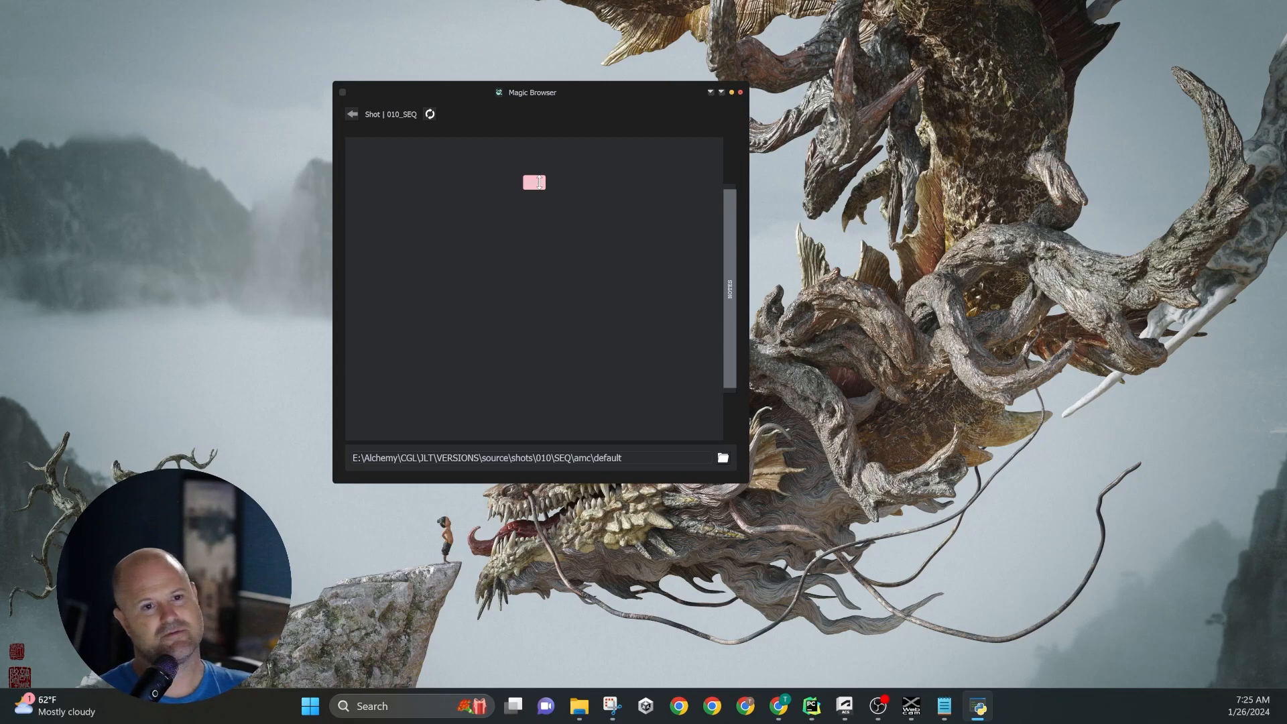
{"action": "left_click", "coordinate": [539, 182]}
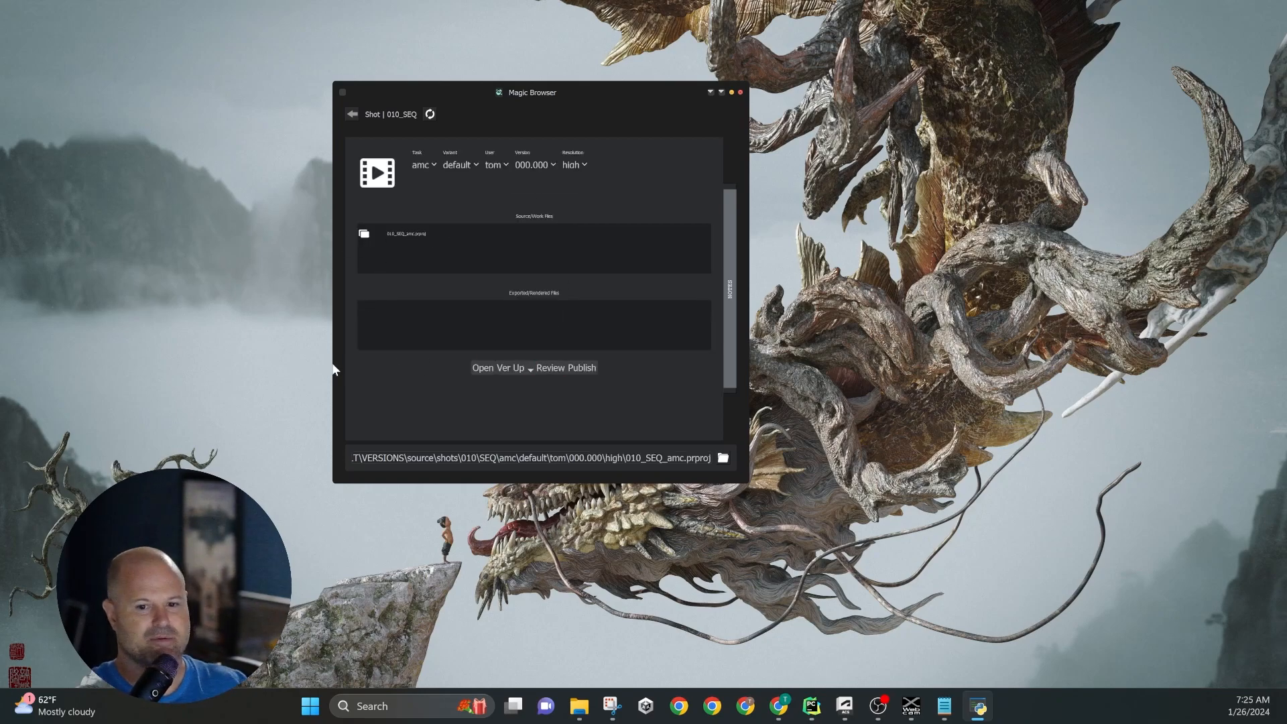
Add samurai_jack_reference.mp4 from File Explorer to the Source/Work Files of 010_SEQ in Magic Browser.
{"action": "mouse_move", "coordinate": [581, 713]}
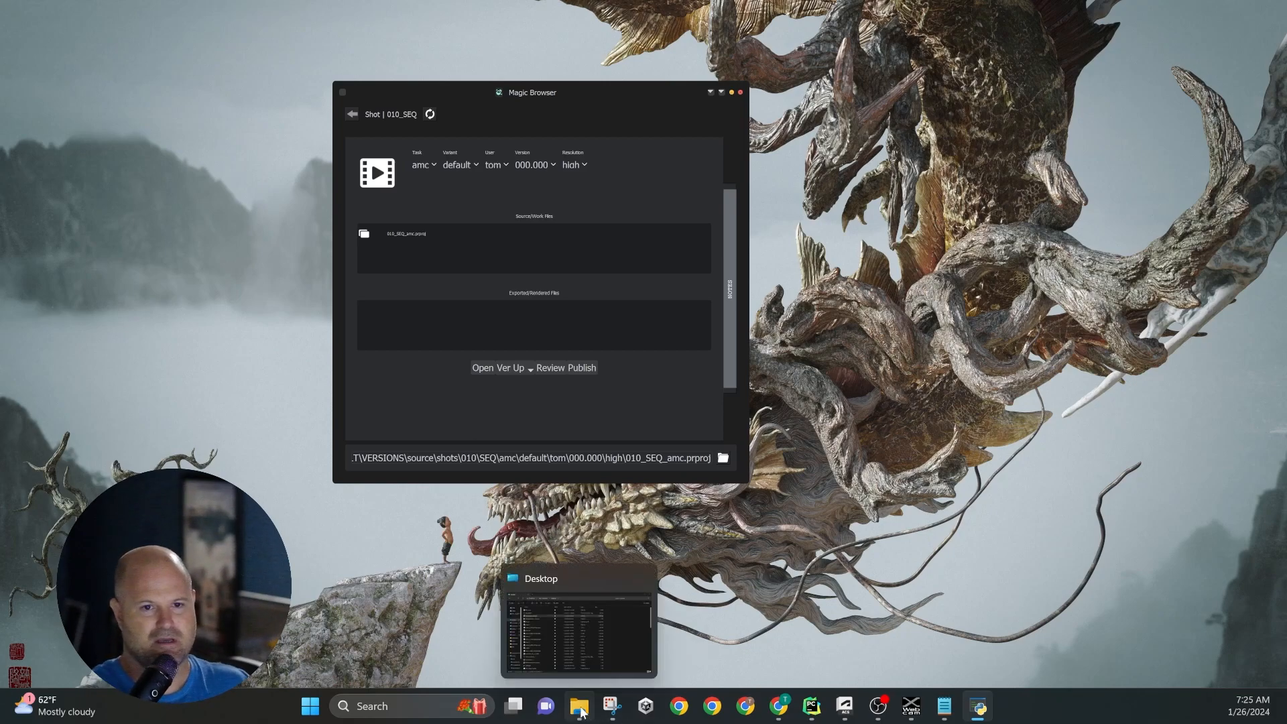
{"action": "left_click", "coordinate": [581, 713]}
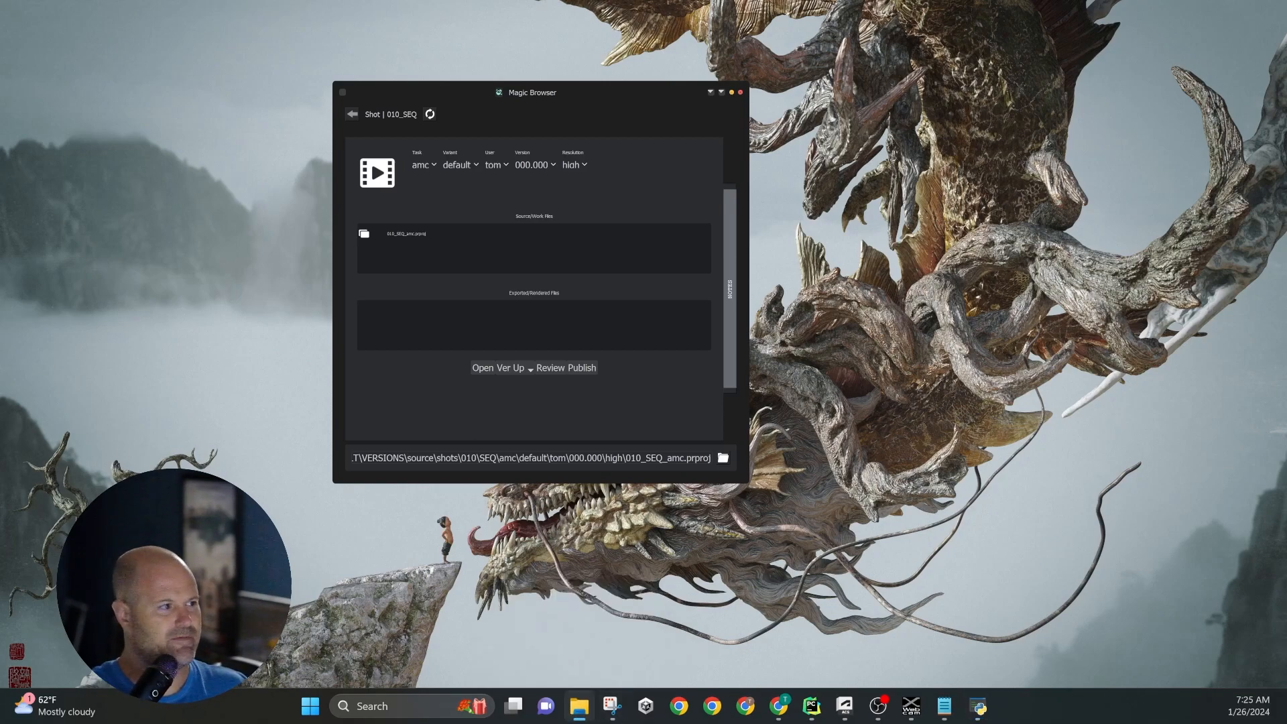
{"action": "left_click_drag", "start_coordinate": [0, 248], "coordinate": [457, 248]}
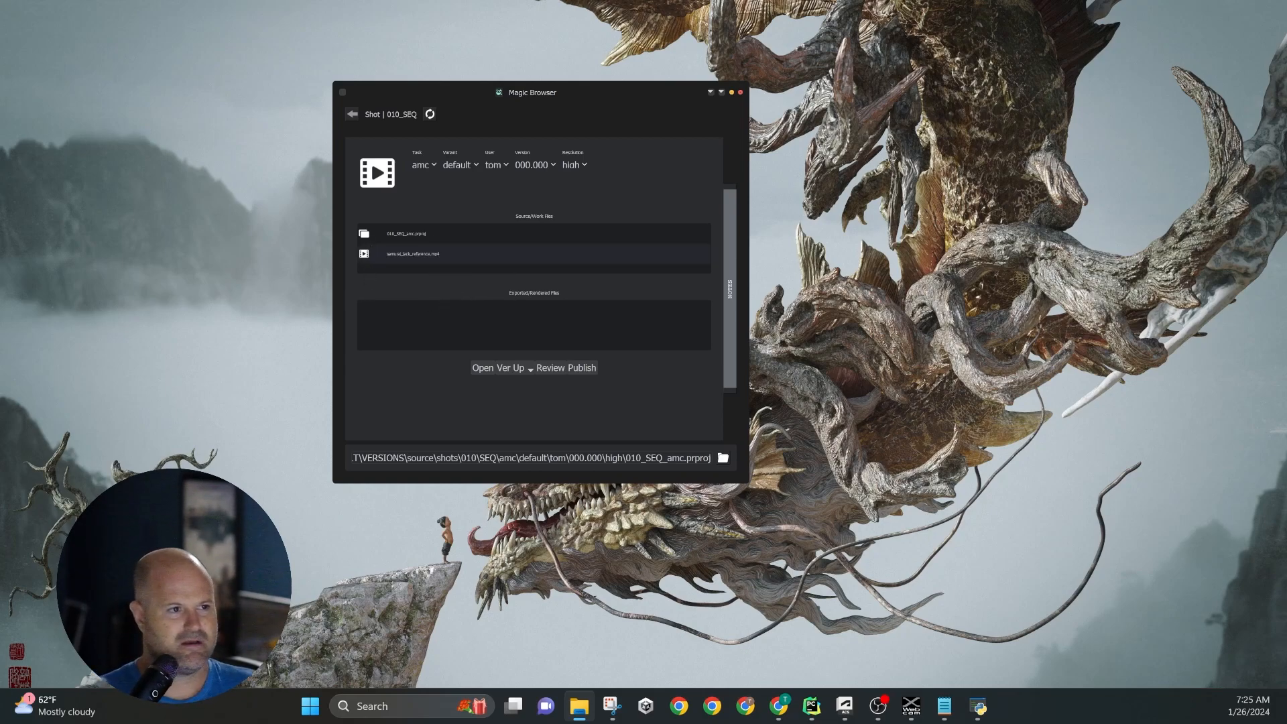
{"action": "key", "text": "alt+Tab"}
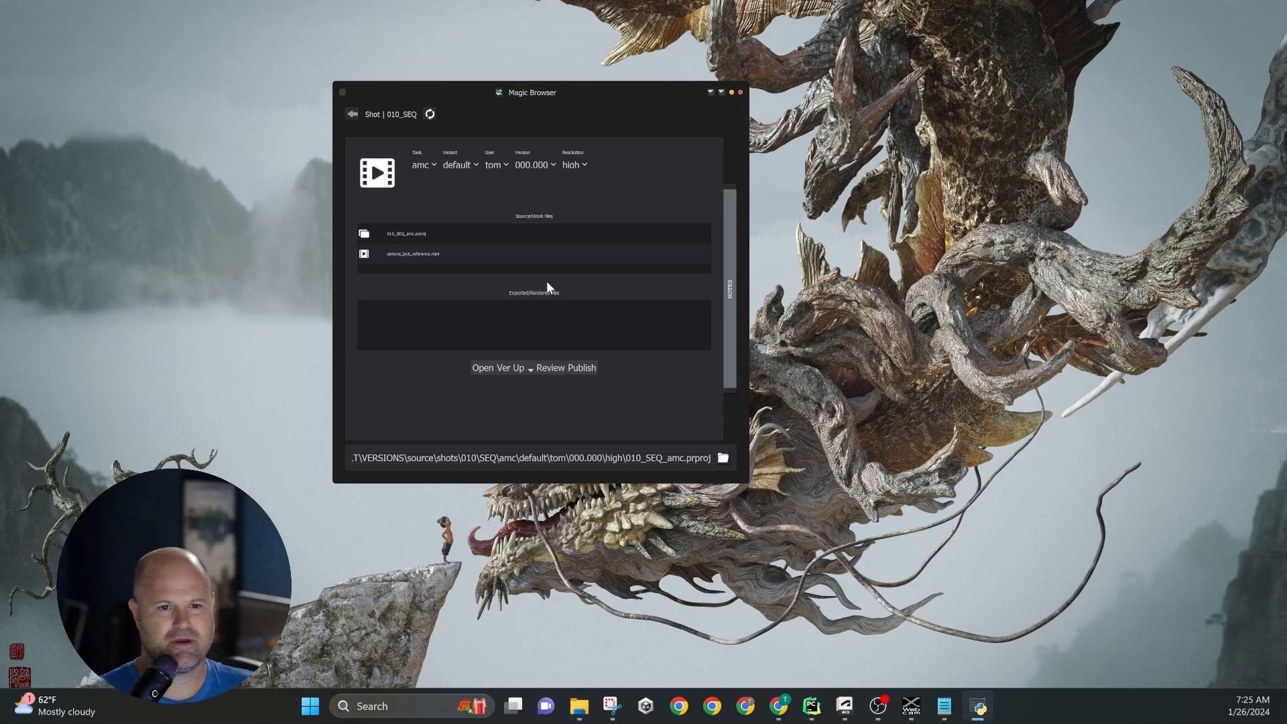
Open 010_SEQ_amc.prproj in Premiere Pro and begin a new sequence with its timebase set to 24.00 frames/second.
{"action": "double_click", "coordinate": [420, 235]}
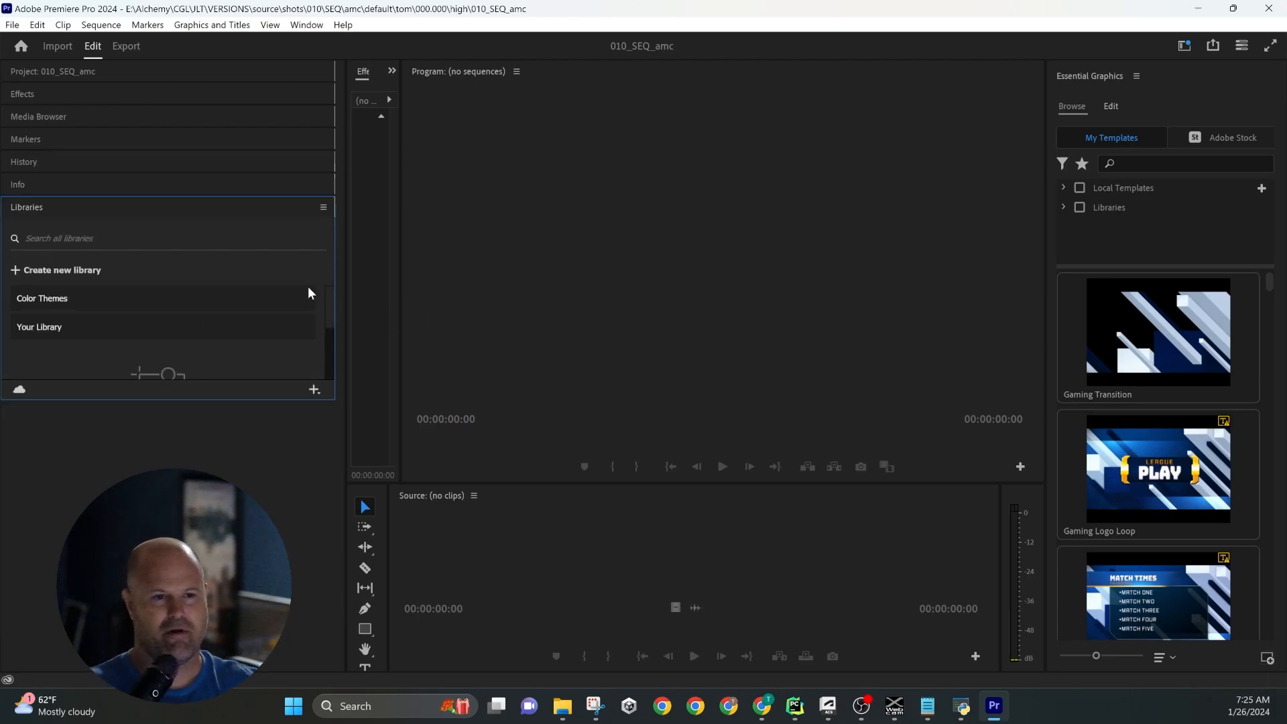
{"action": "left_click", "coordinate": [18, 29]}
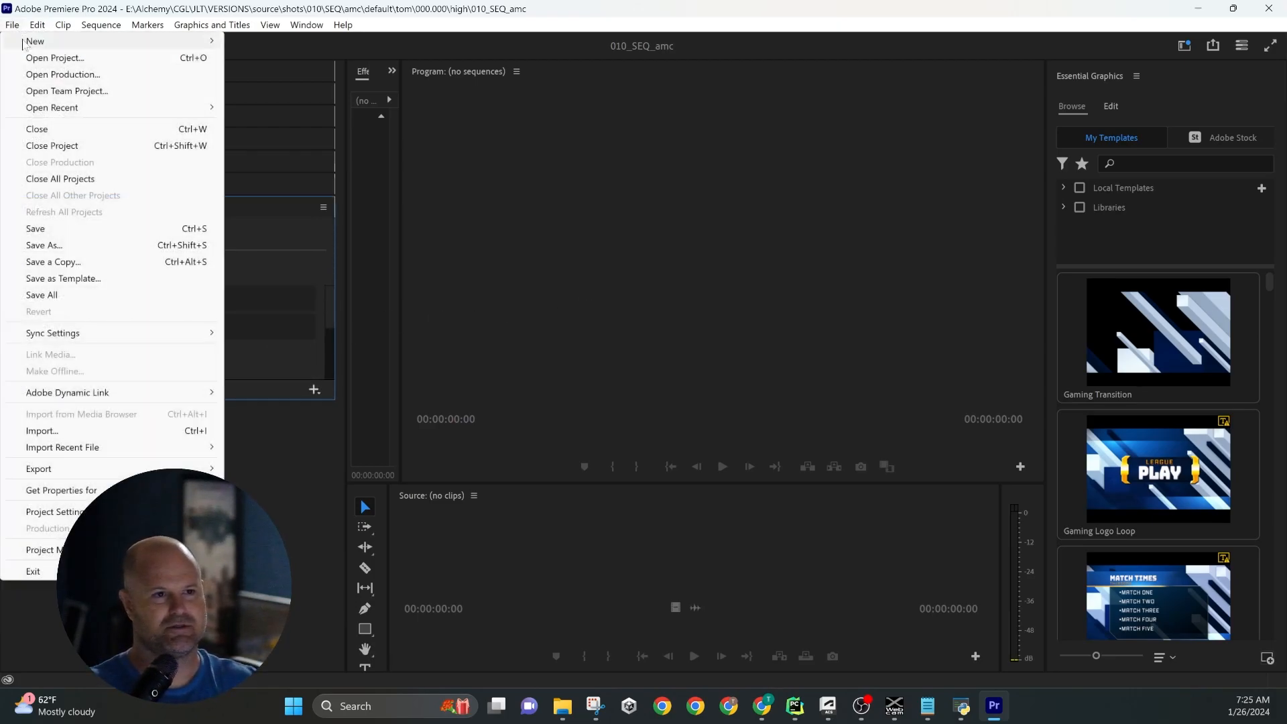
{"action": "mouse_move", "coordinate": [107, 42]}
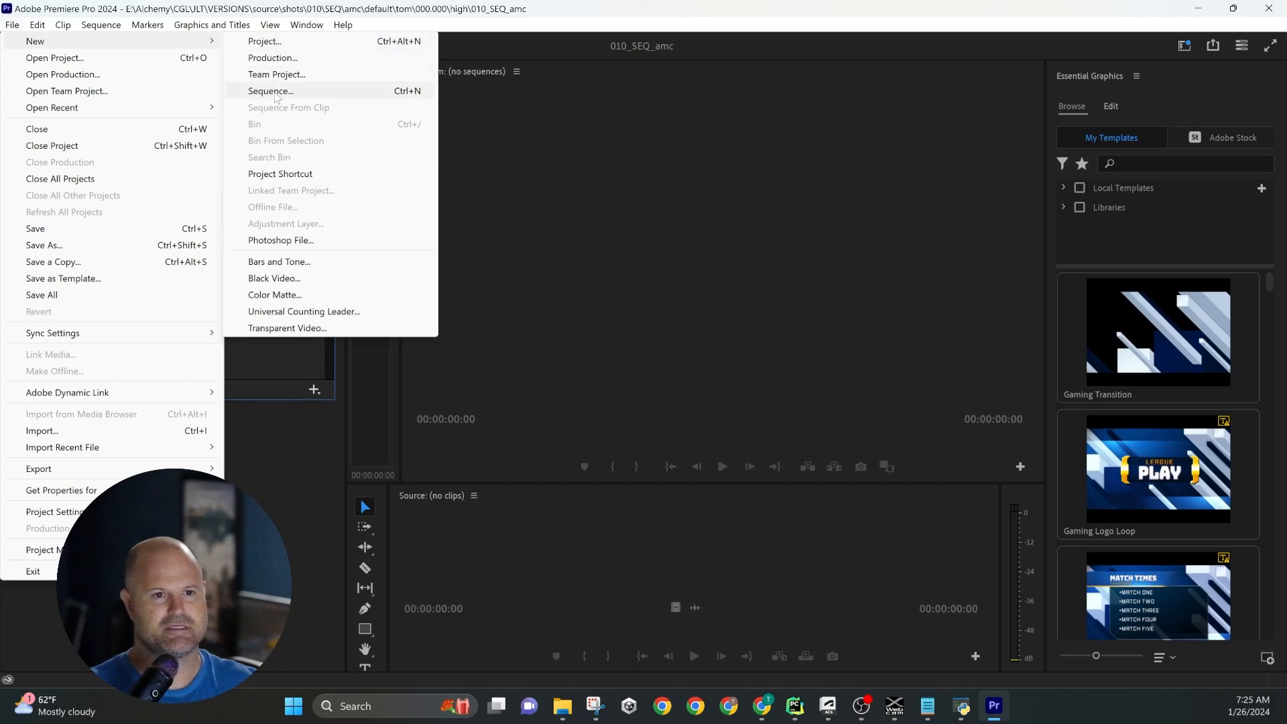
{"action": "left_click", "coordinate": [271, 90]}
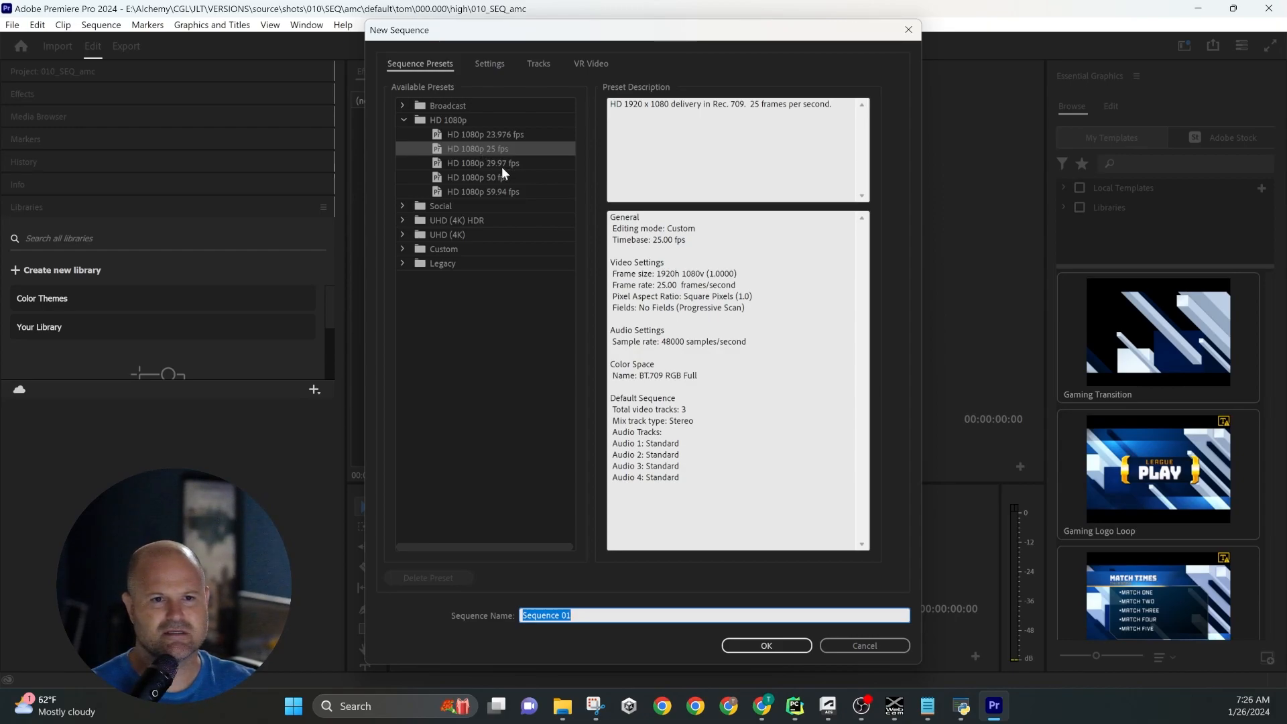
{"action": "left_click", "coordinate": [497, 65]}
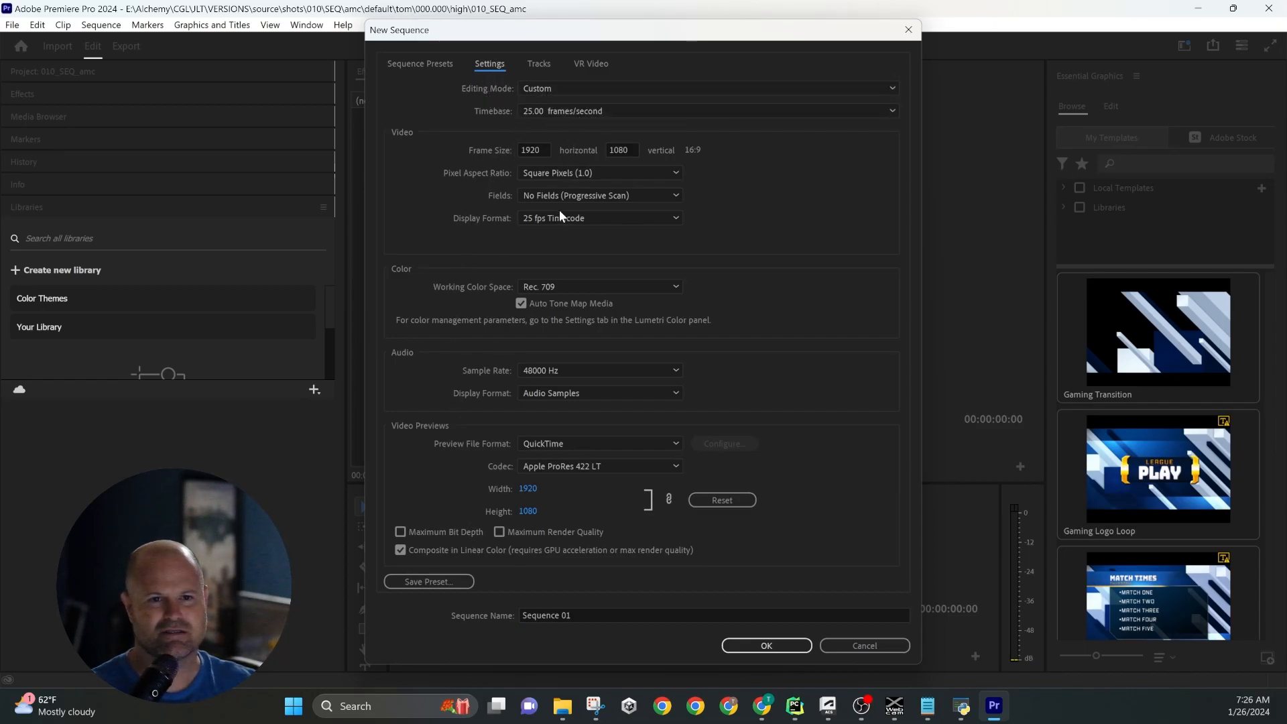
{"action": "left_click", "coordinate": [892, 111]}
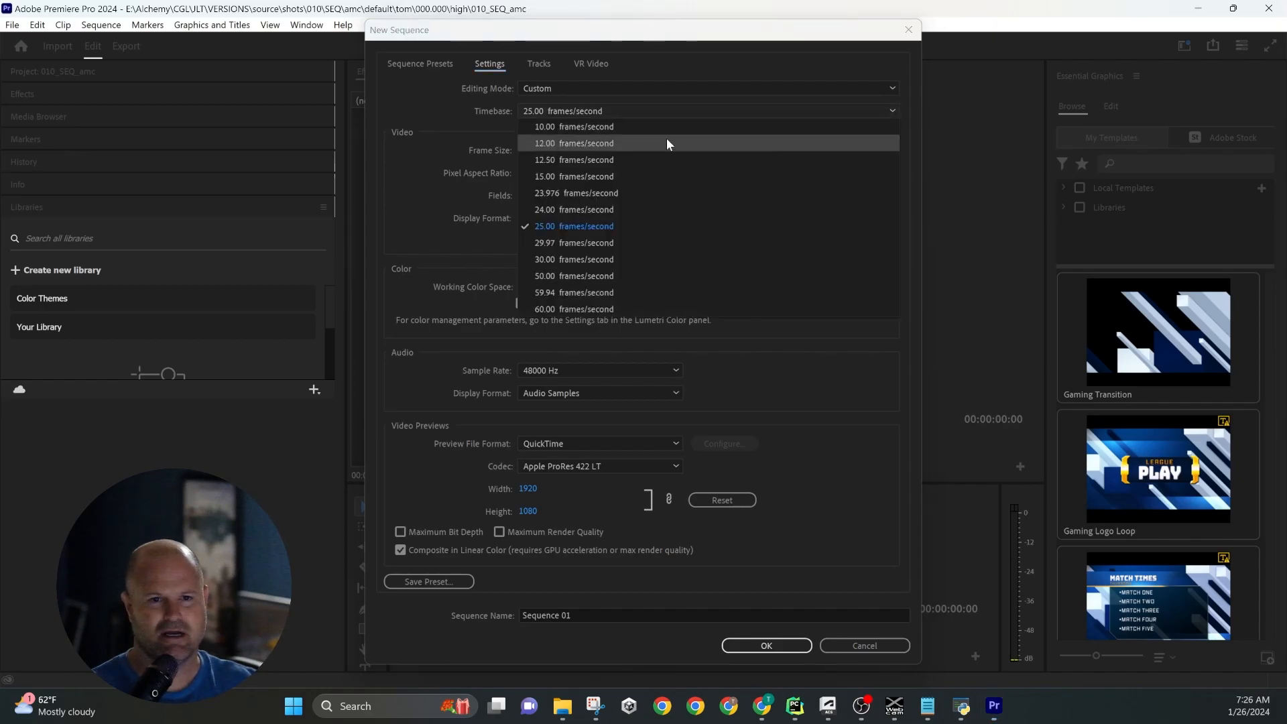
{"action": "left_click", "coordinate": [622, 199]}
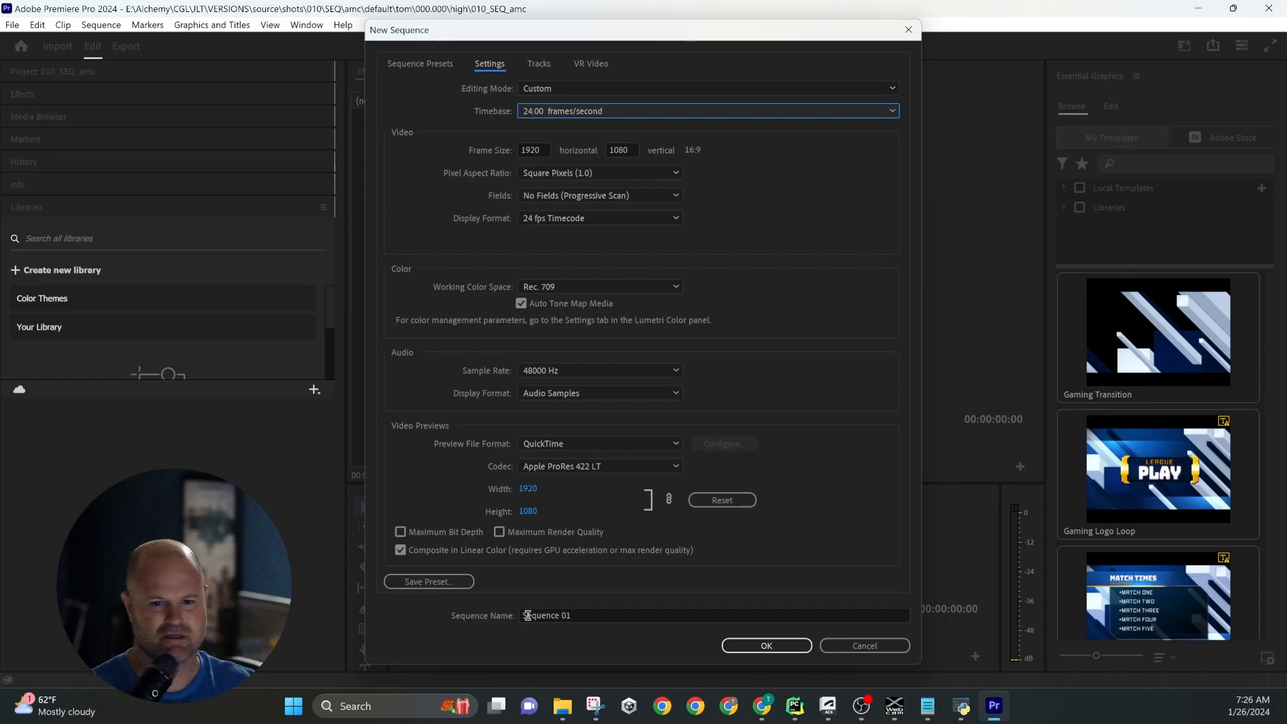
Save the sequence settings as a preset named "HD 24fps - Alchemy Style!".
{"action": "left_click", "coordinate": [414, 583]}
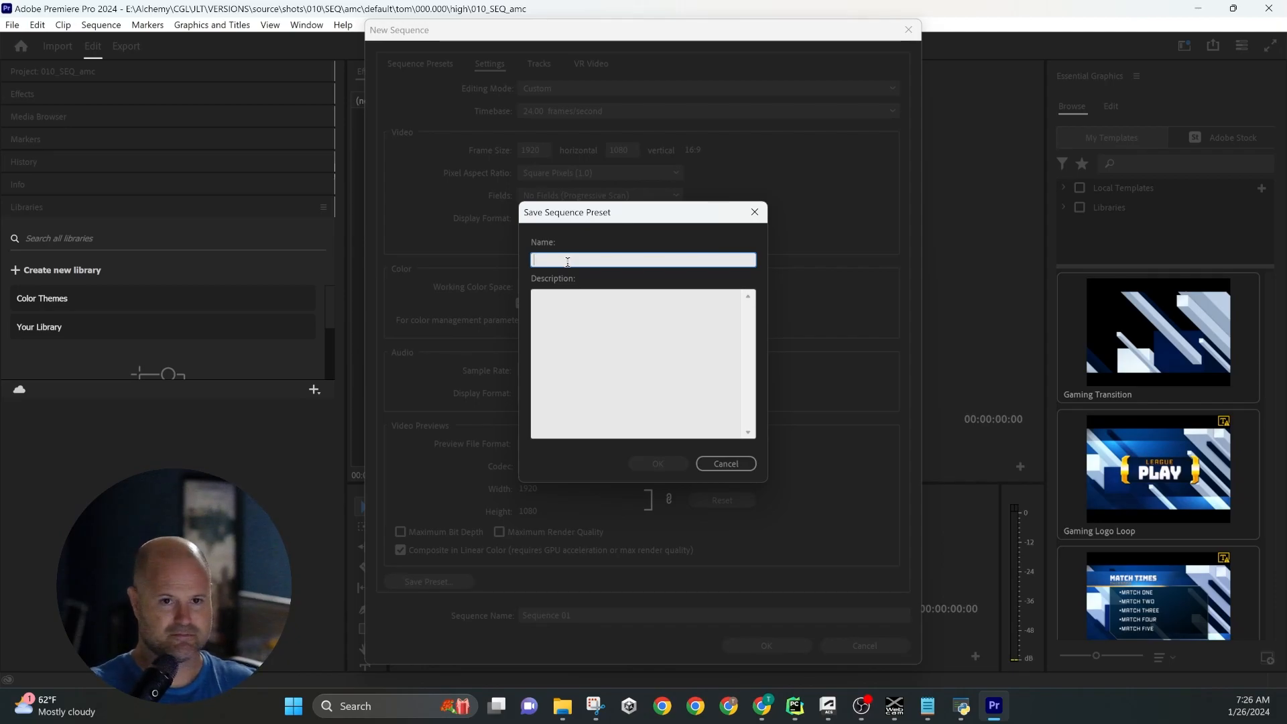
{"action": "type", "text": "HD 2"}
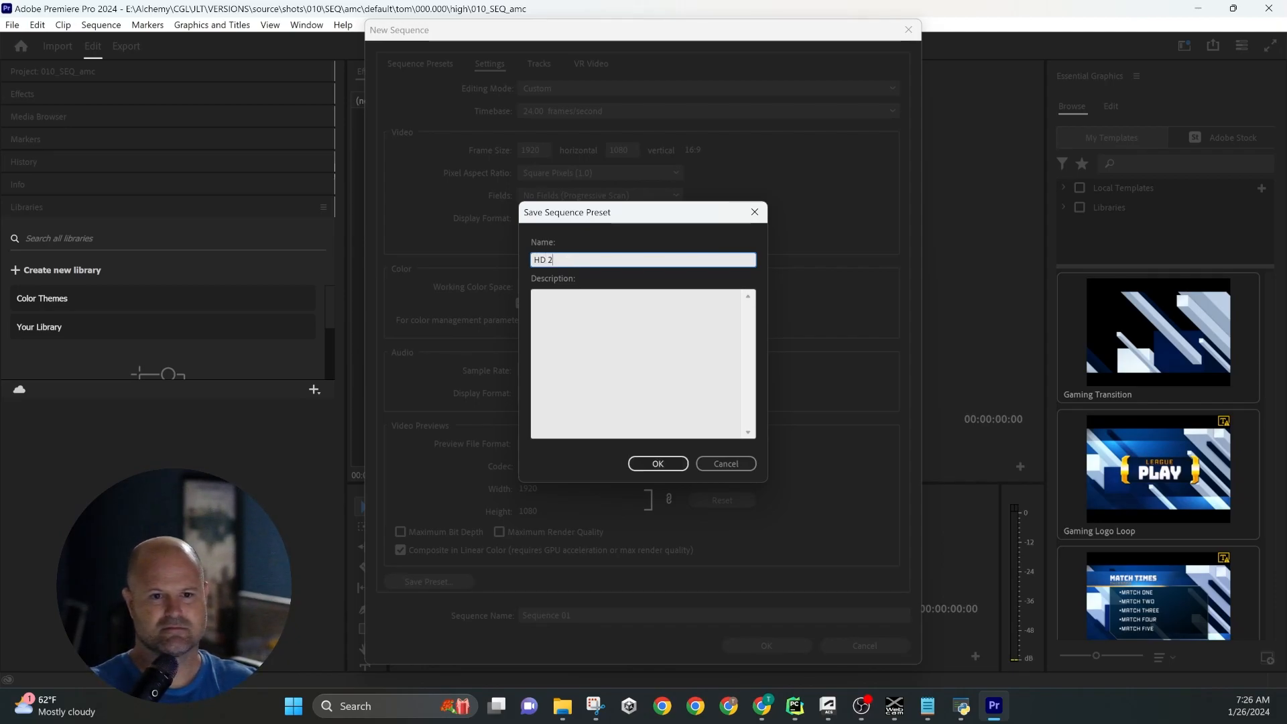
{"action": "type", "text": "4fps - Al"}
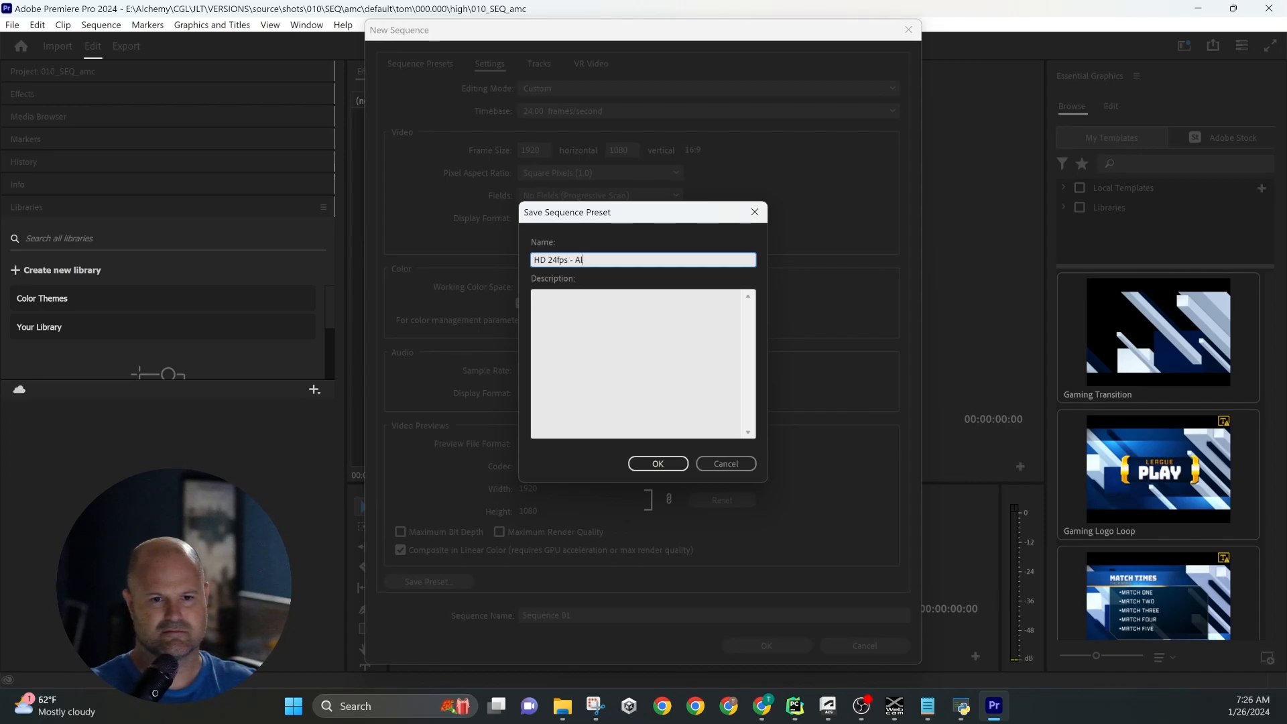
{"action": "type", "text": "chemy Style"}
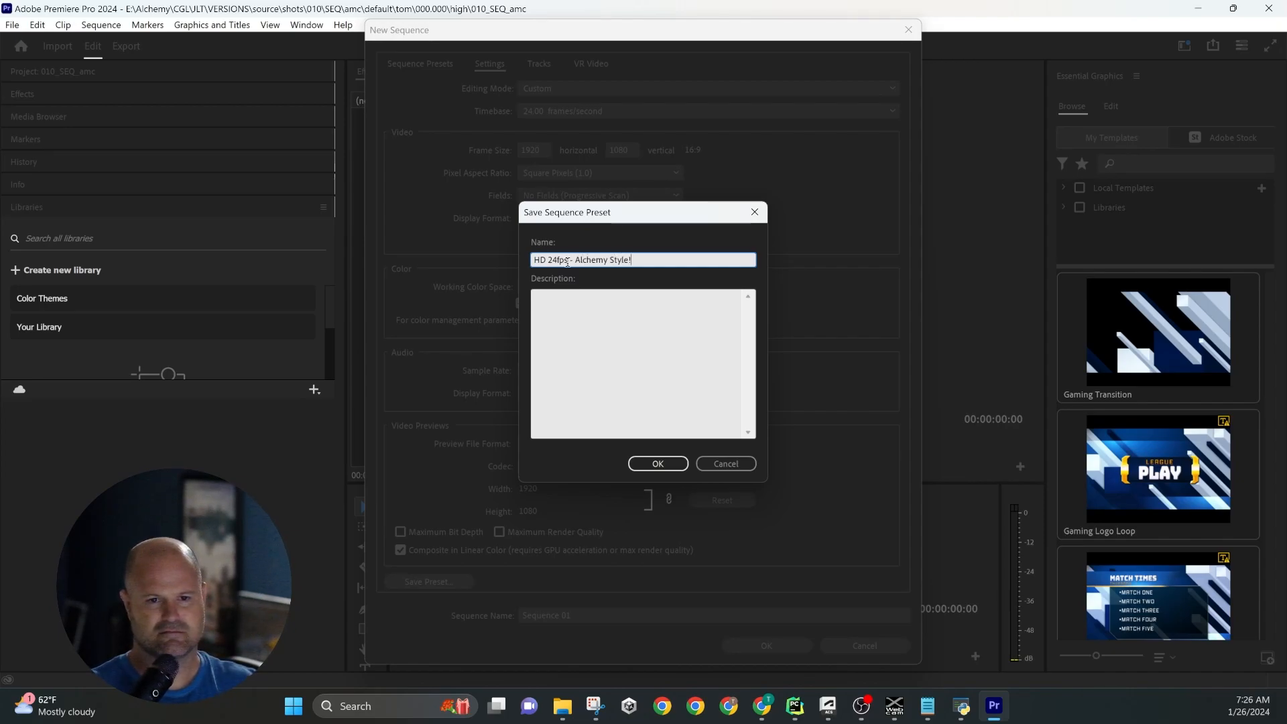
{"action": "type", "text": "!"}
{"action": "left_click", "coordinate": [683, 463]}
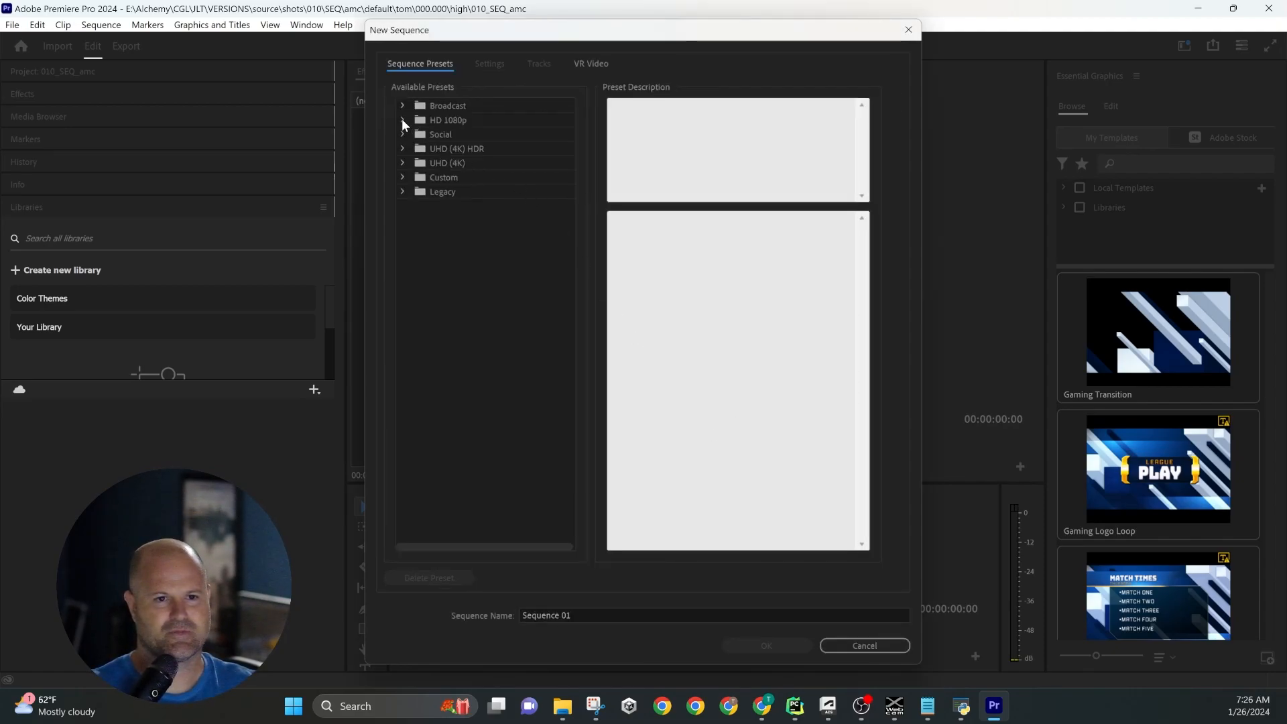
Create a sequence named 010_SEQ from the custom preset "HD 24fps - Alchemy Style!".
{"action": "left_click", "coordinate": [403, 178]}
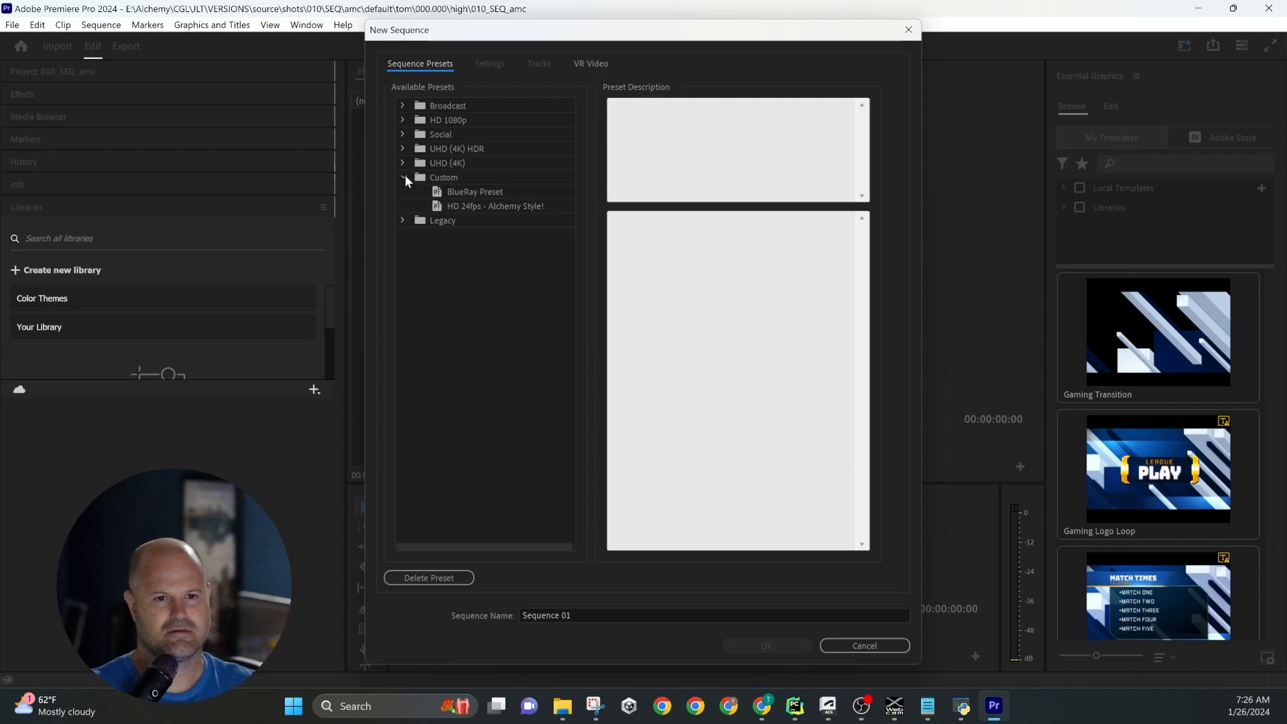
{"action": "left_click", "coordinate": [508, 207]}
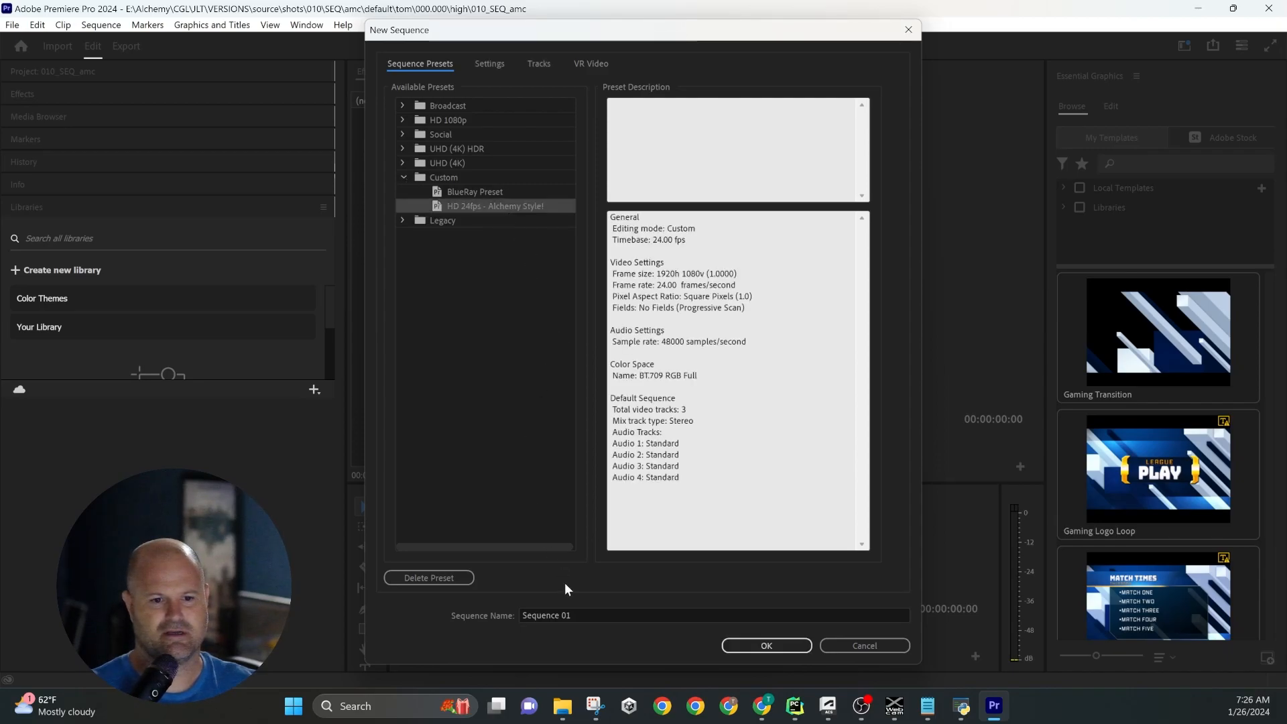
{"action": "left_click", "coordinate": [594, 615]}
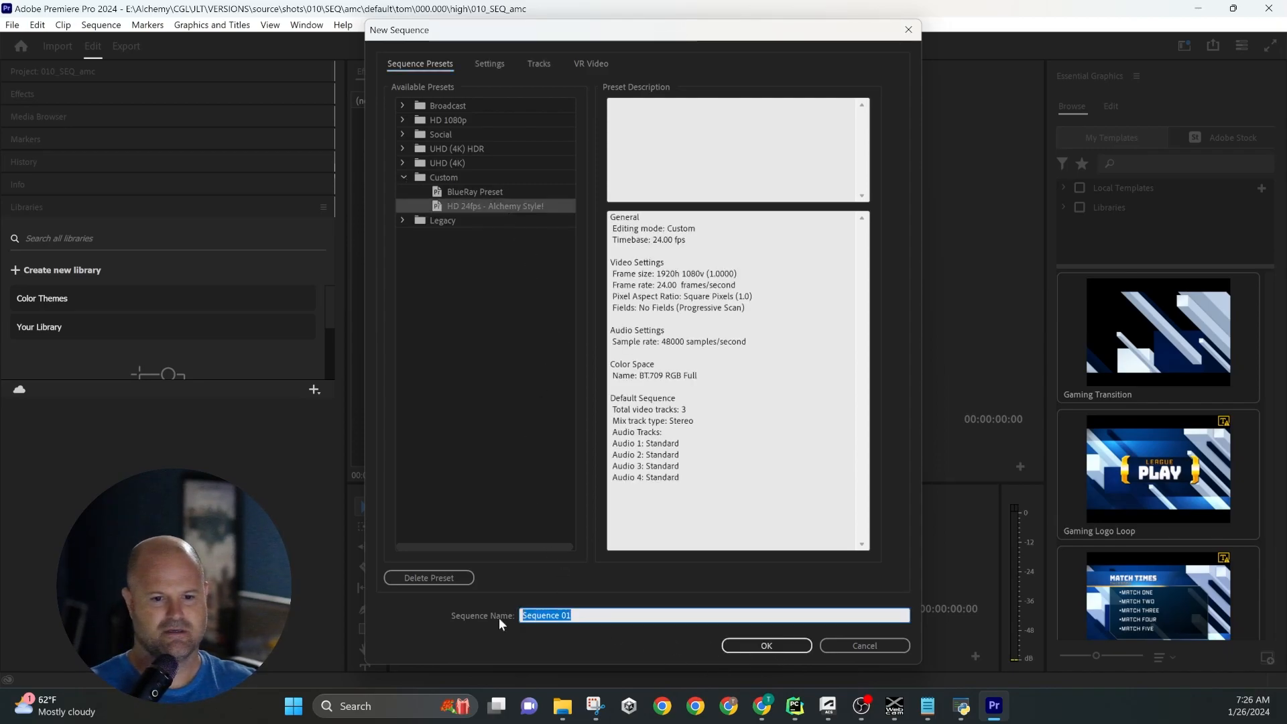
{"action": "type", "text": "0101"}
{"action": "key", "text": "BackSpace"}
{"action": "type", "text": "_SEQ"}
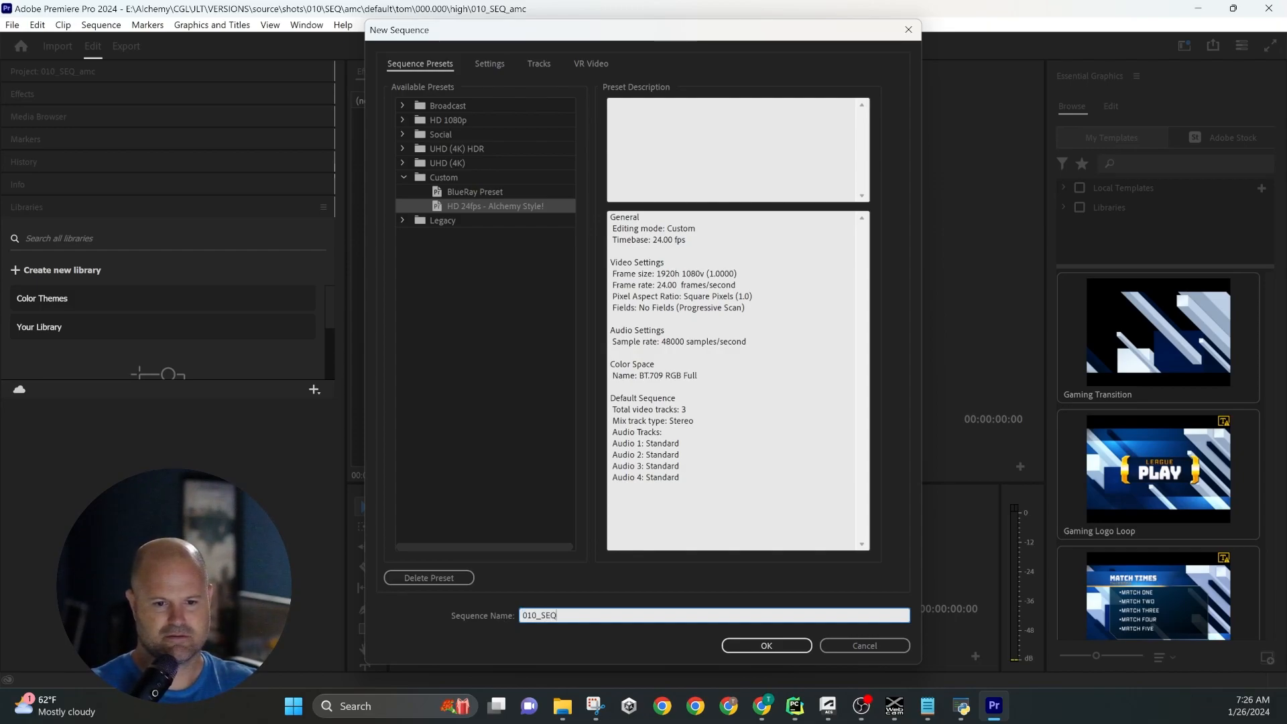
{"action": "left_click", "coordinate": [774, 647]}
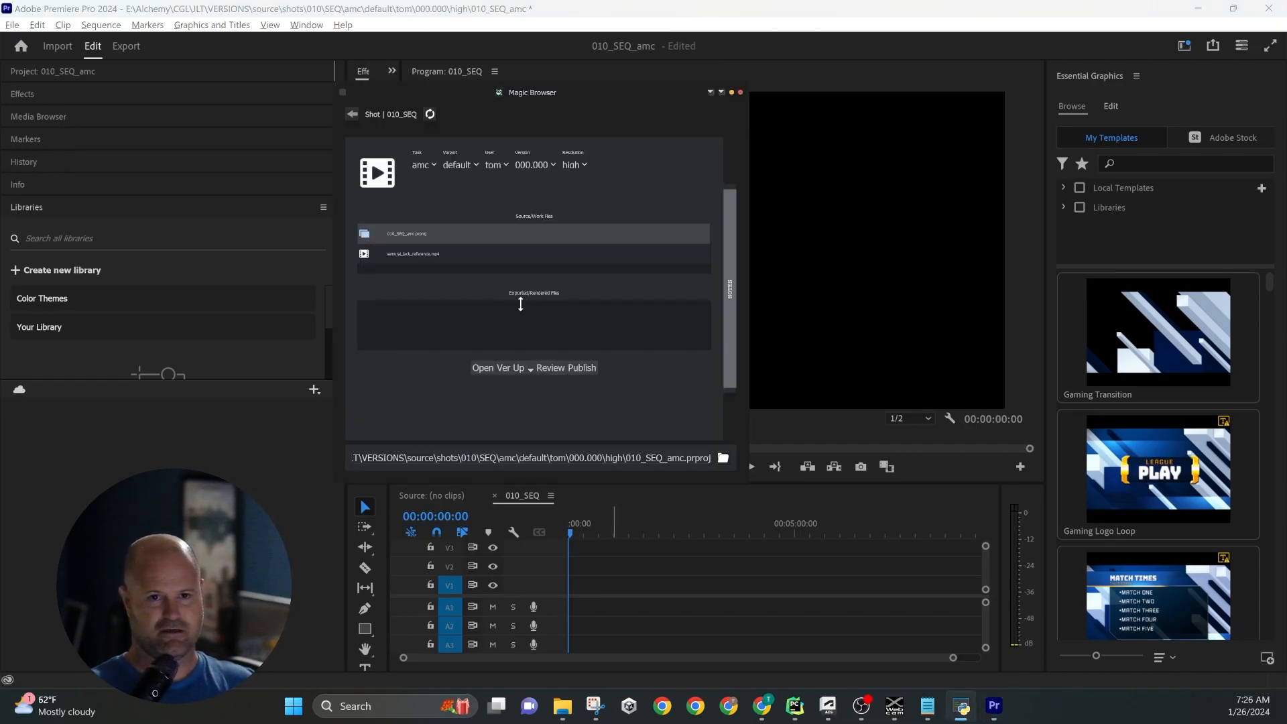
Place samurai_jack_reference.mp4 from its Magic Browser folder at the start of V1 in Premiere Pro, keeping the existing sequence settings.
{"action": "left_click", "coordinate": [421, 255]}
{"action": "right_click", "coordinate": [422, 256]}
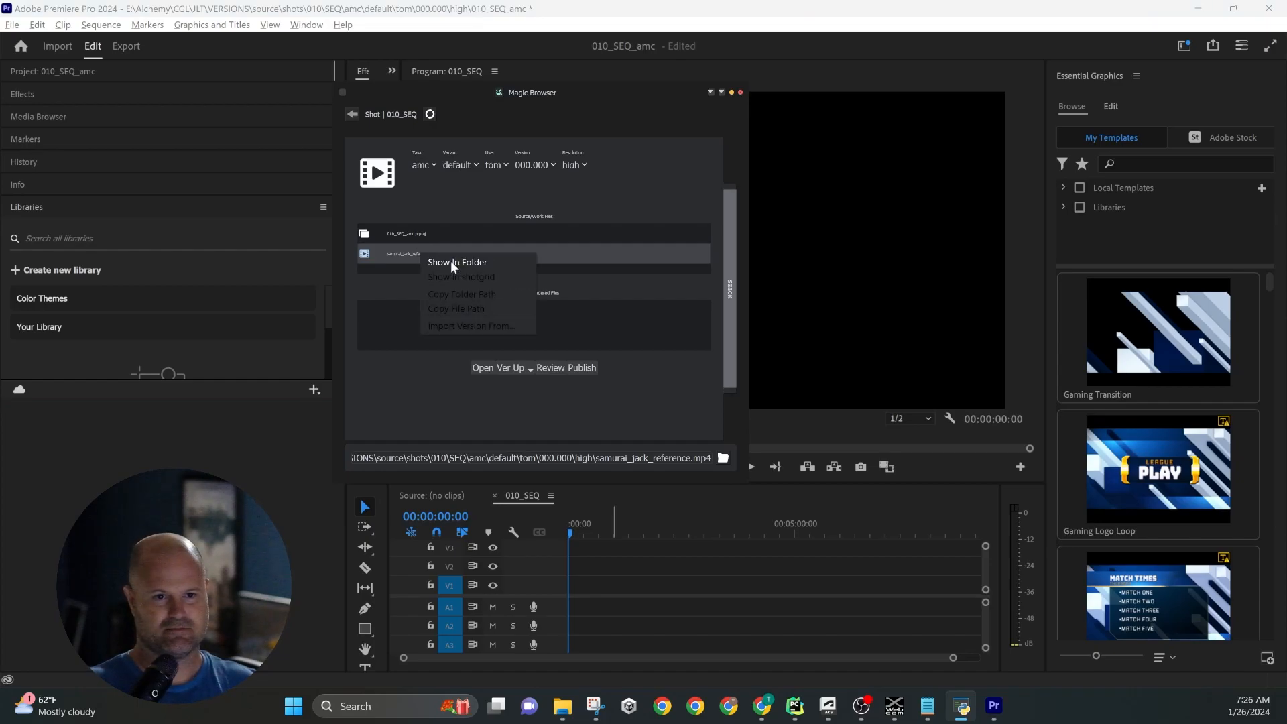
{"action": "left_click", "coordinate": [453, 262]}
{"action": "left_click_drag", "start_coordinate": [228, 58], "coordinate": [1061, 116]}
{"action": "left_click_drag", "start_coordinate": [1074, 255], "coordinate": [548, 602]}
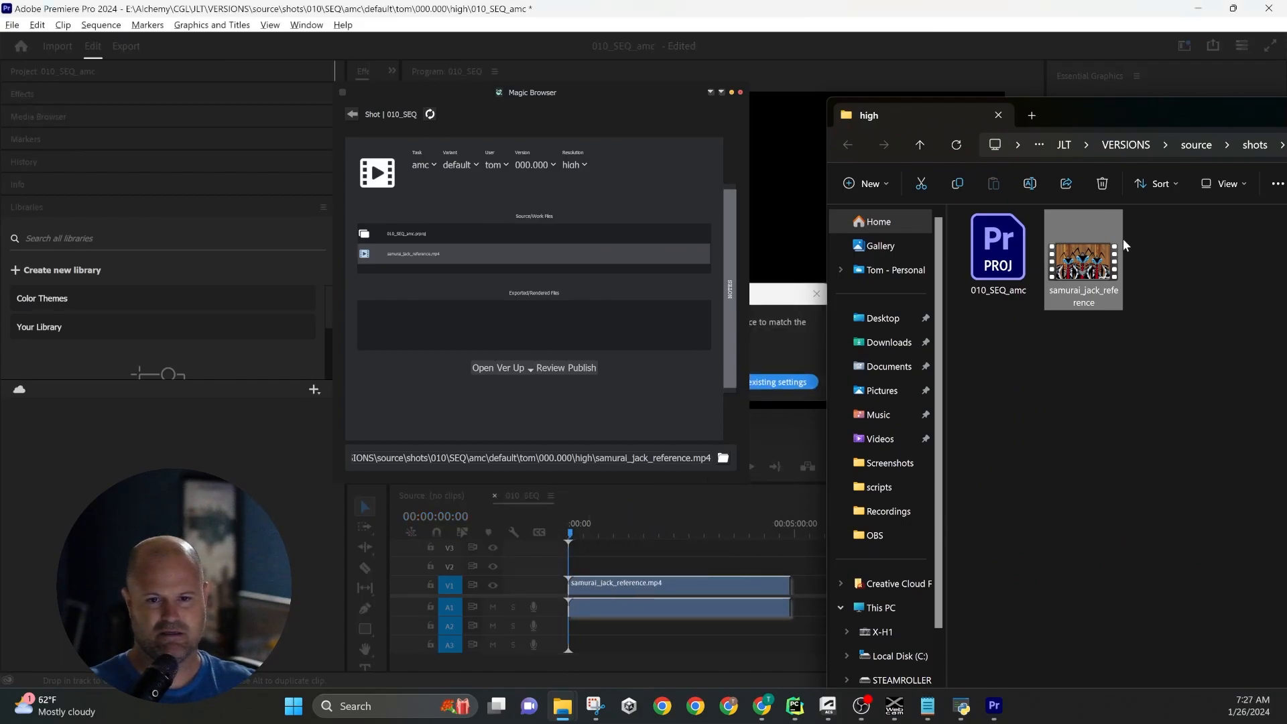
{"action": "left_click", "coordinate": [998, 116]}
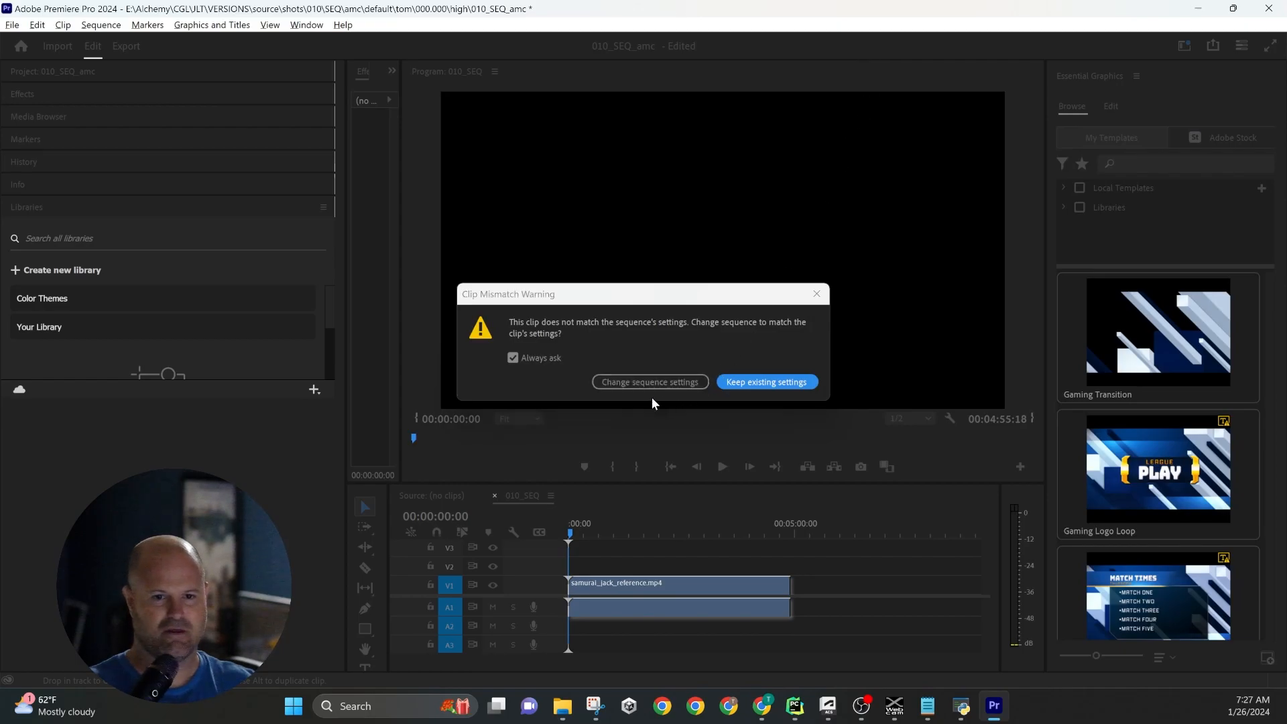
{"action": "left_click", "coordinate": [761, 382]}
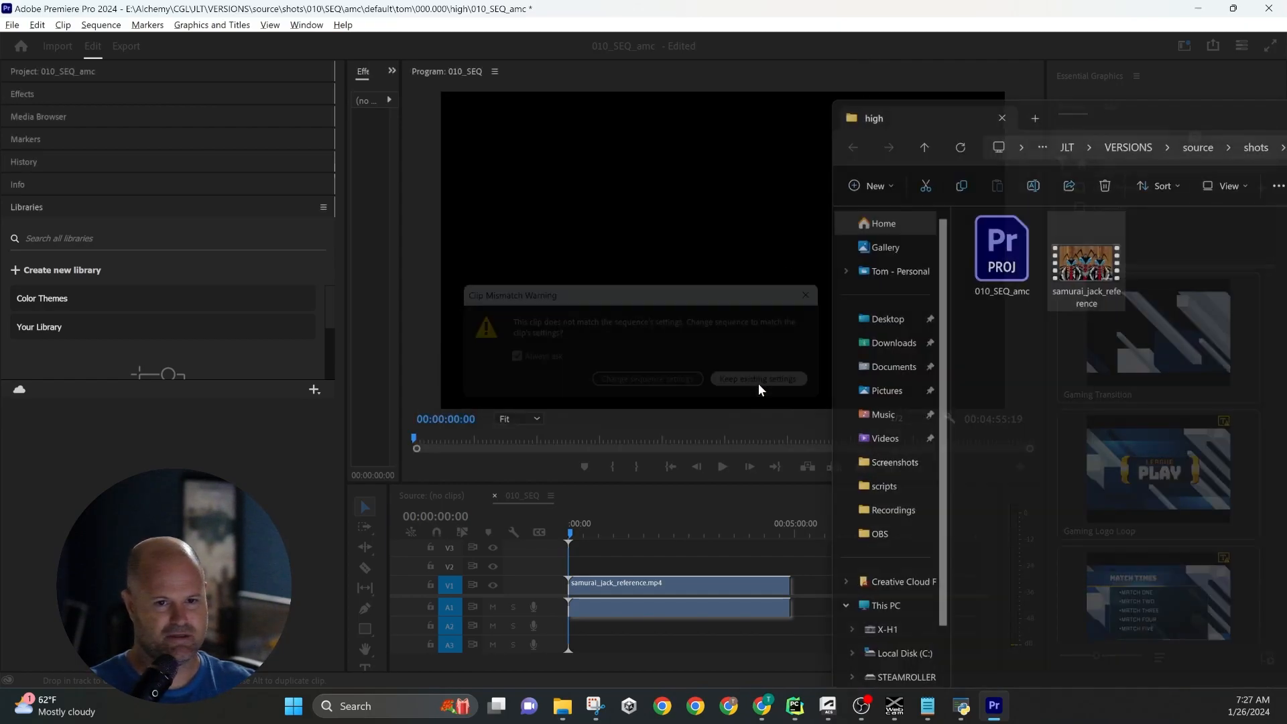
Show the contents of the 010_SEQ_amc project and select the 010_SEQ sequence.
{"action": "left_click", "coordinate": [33, 72]}
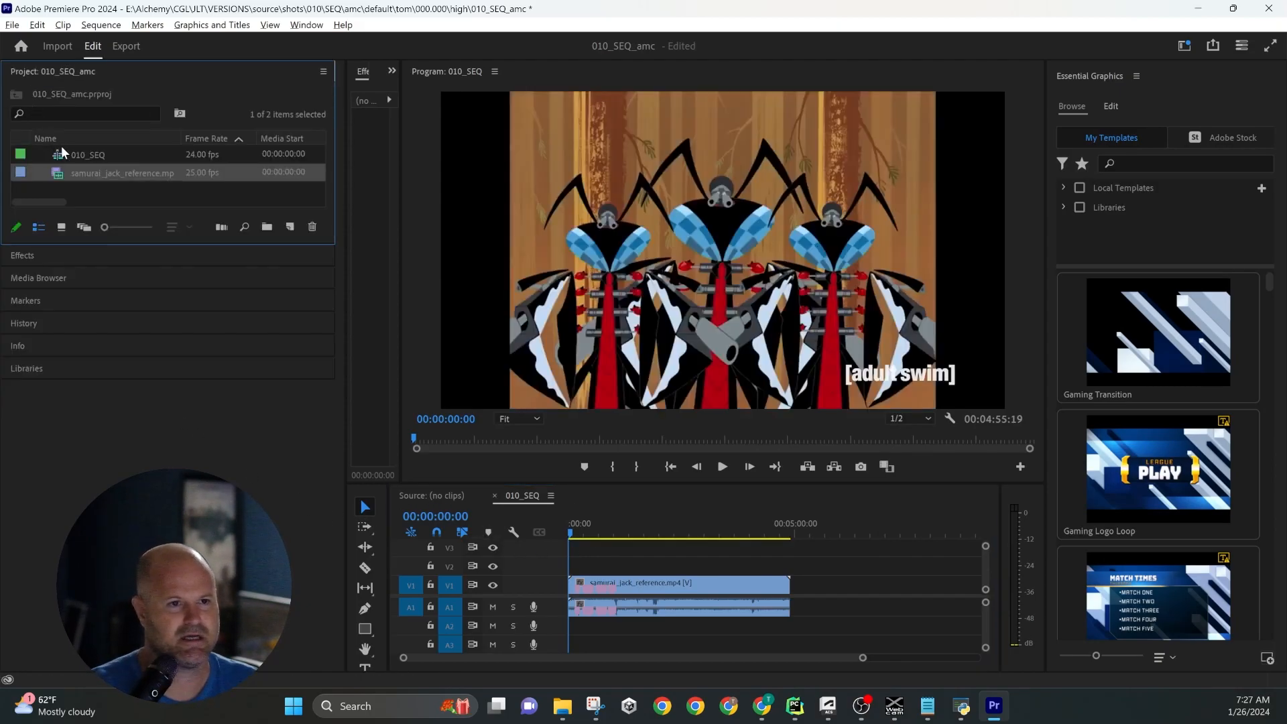
{"action": "left_click", "coordinate": [138, 160]}
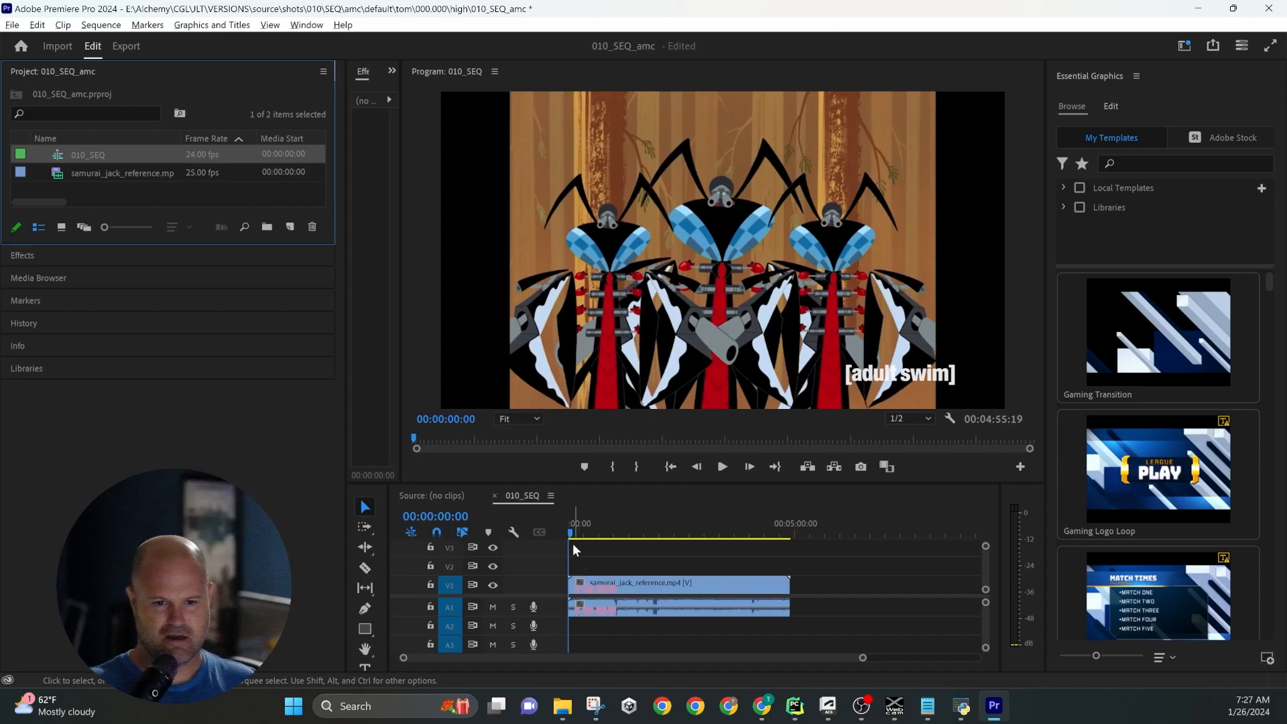
Find the first shot change in the samurai_jack_reference.mp4 footage and split the clip at 00:00:11:17.
{"action": "left_click_drag", "start_coordinate": [570, 541], "coordinate": [582, 541]}
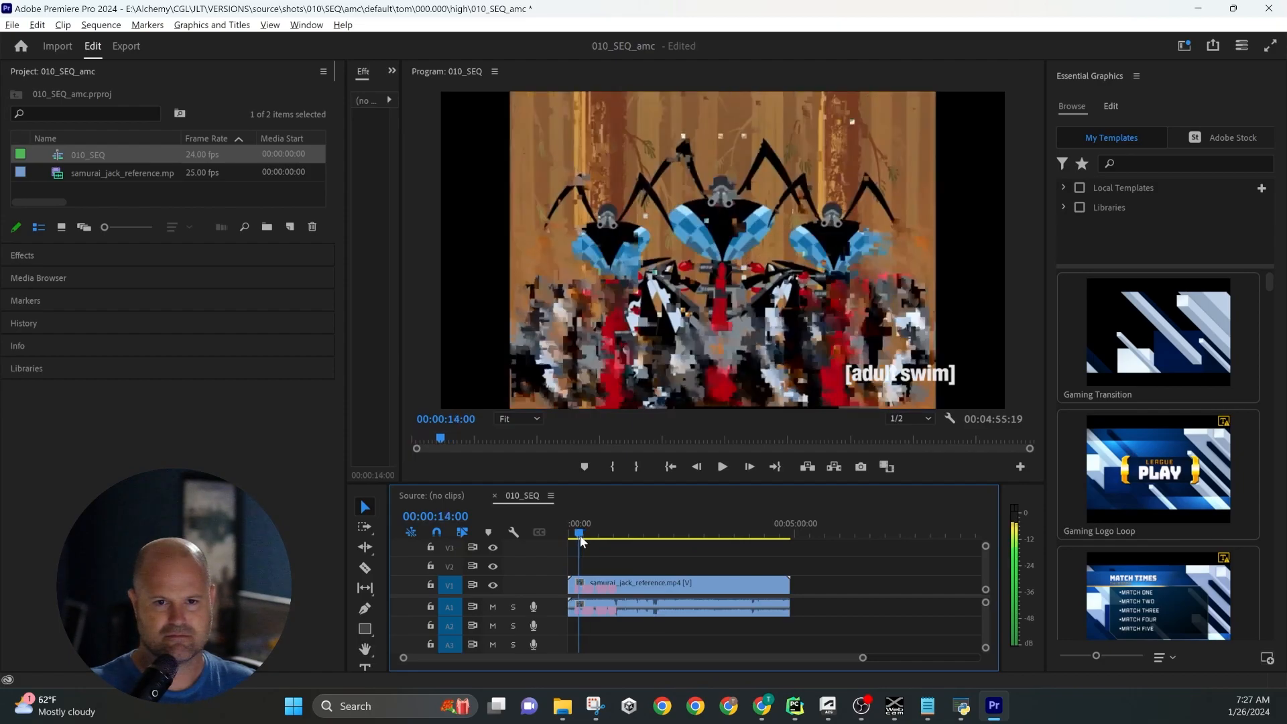
{"action": "key", "text": "Left"}
{"action": "key", "text": "Left"}
{"action": "key", "text": "Left"}
{"action": "key", "text": "Left"}
{"action": "key", "text": "Left"}
{"action": "key", "text": "Left"}
{"action": "key", "text": "Left"}
{"action": "key", "text": "Left"}
{"action": "key", "text": "Left"}
{"action": "key", "text": "Left"}
{"action": "key", "text": "Left"}
{"action": "key", "text": "Left"}
{"action": "key", "text": "Left"}
{"action": "key", "text": "Left"}
{"action": "key", "text": "Left"}
{"action": "key", "text": "Left"}
{"action": "key", "text": "Left"}
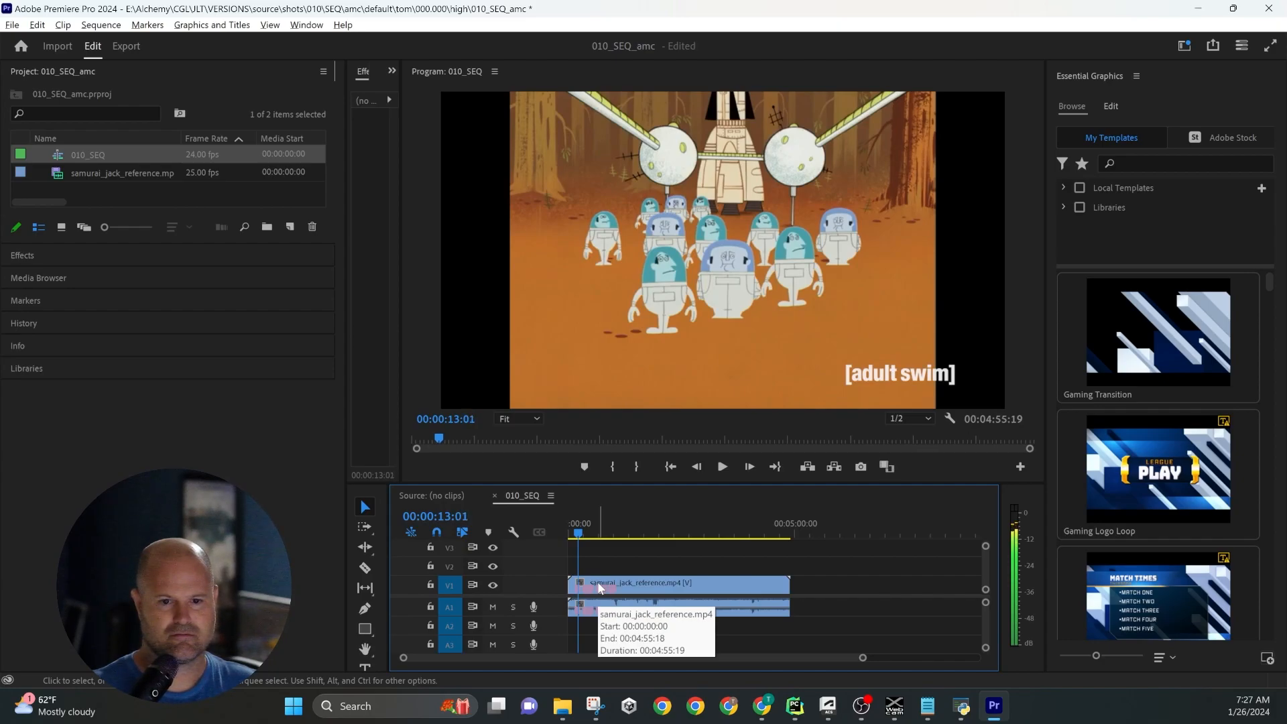
{"action": "key", "text": "Left"}
{"action": "key", "text": "Left"}
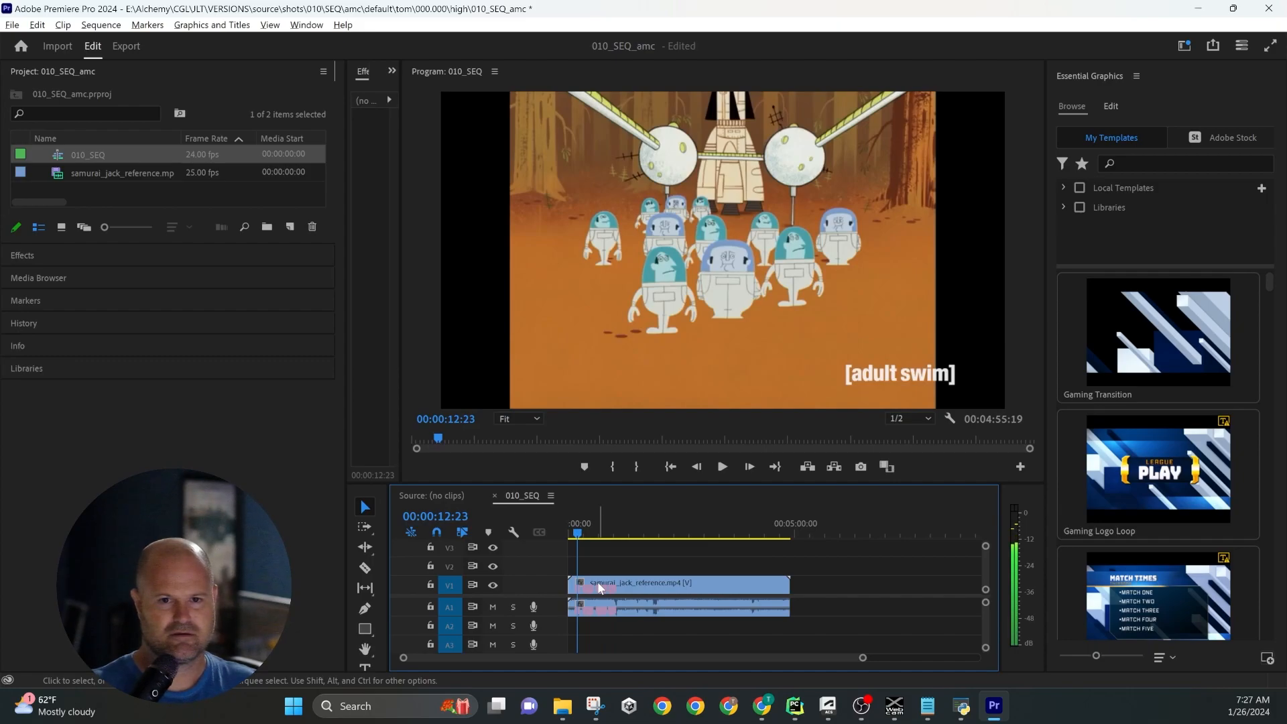
{"action": "key", "text": "Left"}
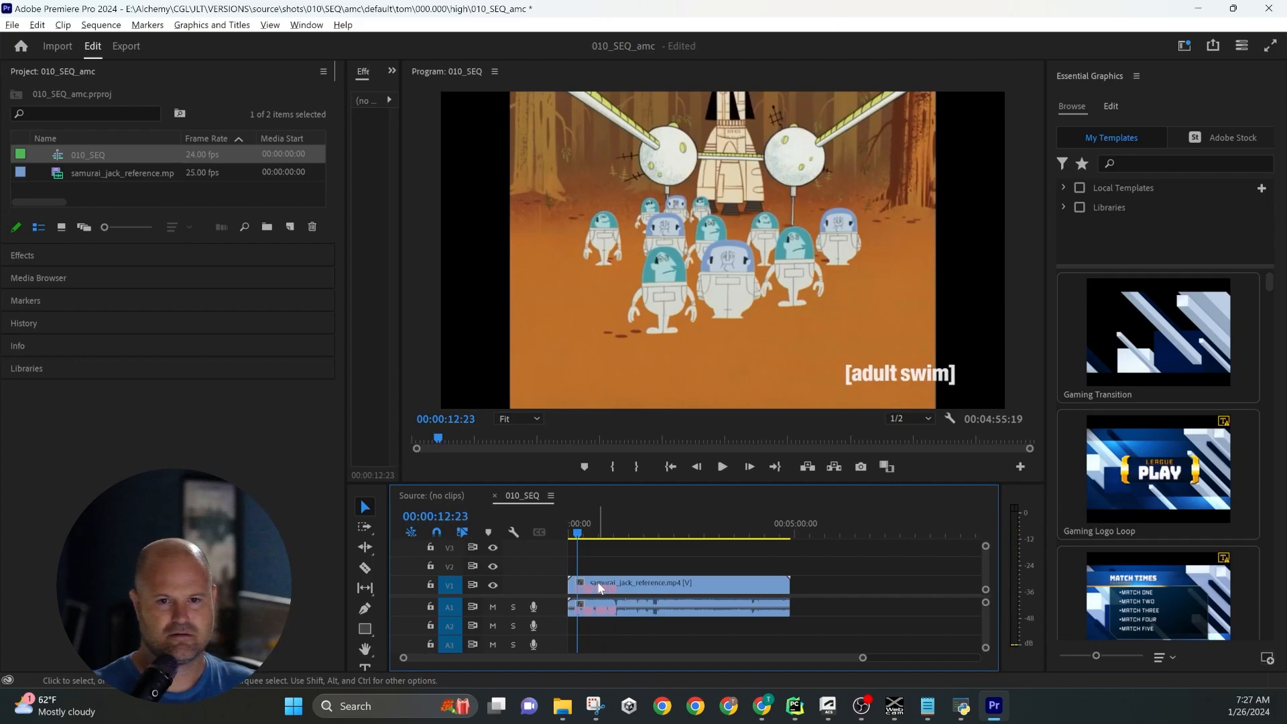
{"action": "key", "text": "Left"}
{"action": "key", "text": "Left"}
{"action": "key", "text": "Left"}
{"action": "key", "text": "Left"}
{"action": "key", "text": "Left"}
{"action": "key", "text": "Left"}
{"action": "key", "text": "Left"}
{"action": "key", "text": "Left"}
{"action": "key", "text": "Left"}
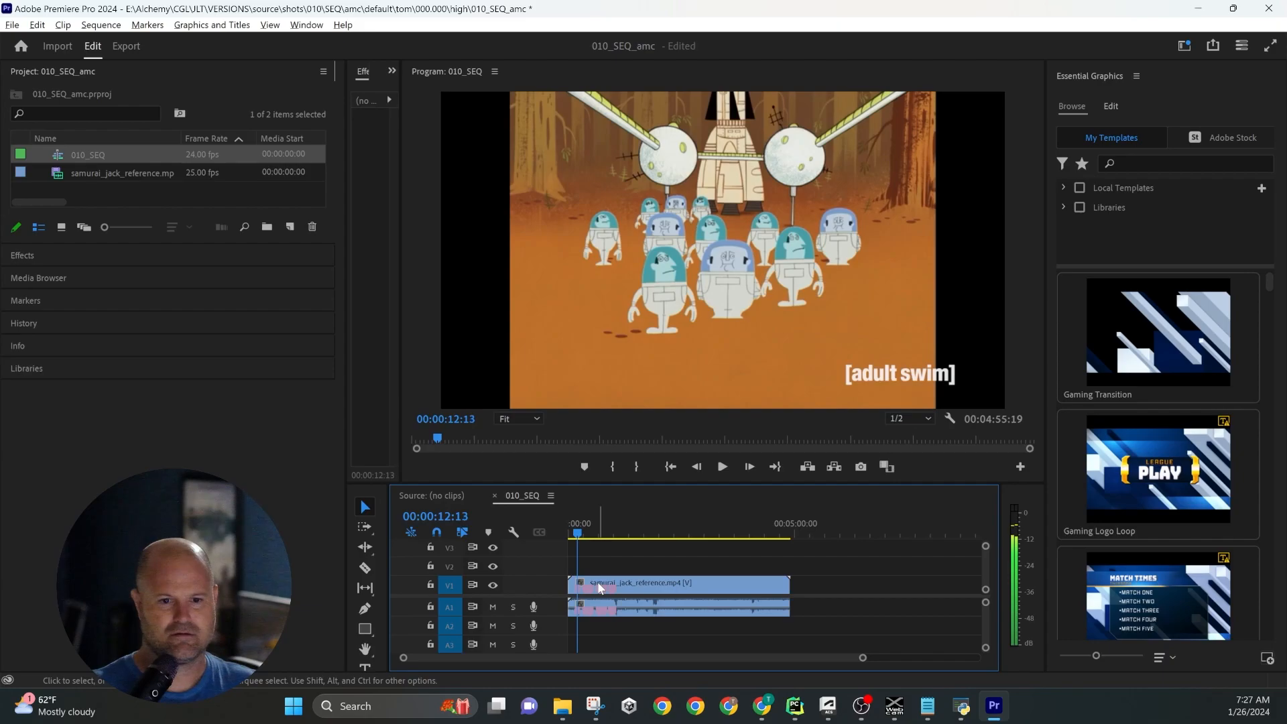
{"action": "key", "text": "Left"}
{"action": "key", "text": "Left"}
{"action": "key", "text": "Left"}
{"action": "key", "text": "Left"}
{"action": "key", "text": "Left"}
{"action": "key", "text": "Left"}
{"action": "key", "text": "Left"}
{"action": "key", "text": "Left"}
{"action": "key", "text": "Left"}
{"action": "key", "text": "Left"}
{"action": "key", "text": "Left"}
{"action": "key", "text": "Left"}
{"action": "key", "text": "Left"}
{"action": "key", "text": "Left"}
{"action": "key", "text": "Left"}
{"action": "key", "text": "Left"}
{"action": "key", "text": "Left"}
{"action": "key", "text": "Left"}
{"action": "key", "text": "Left"}
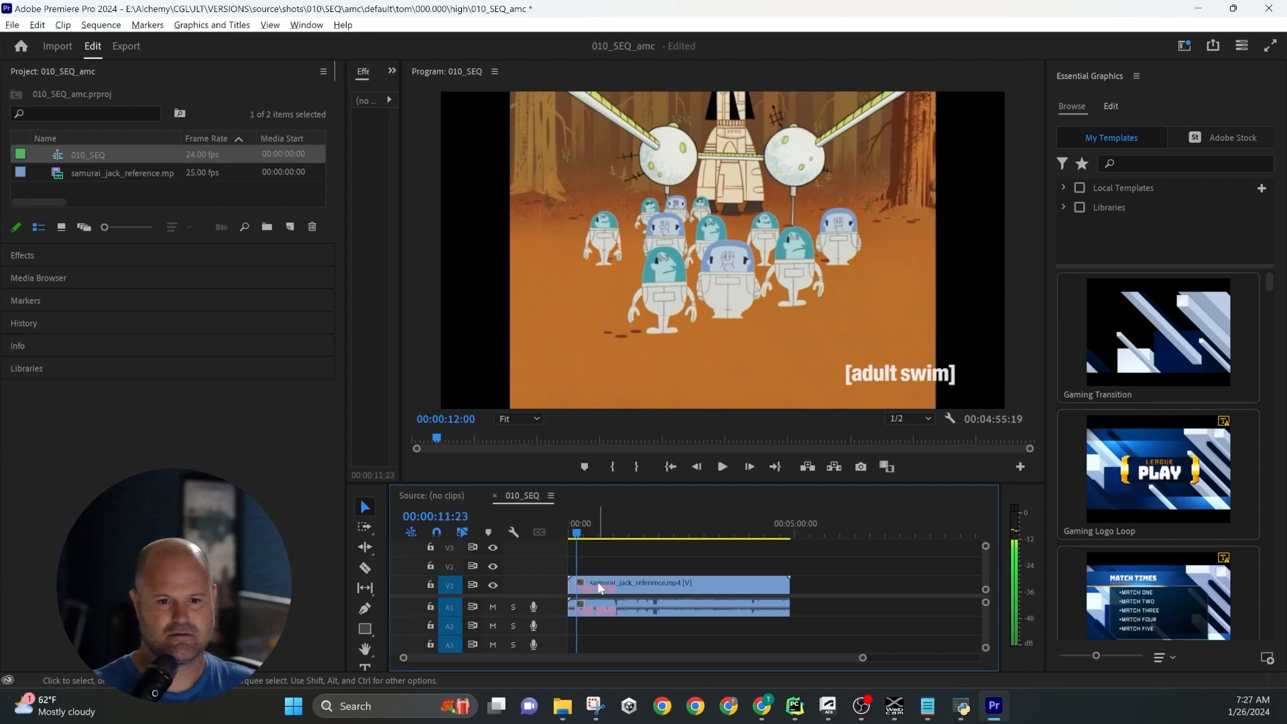
{"action": "key", "text": "Right"}
{"action": "key", "text": "Right"}
{"action": "key", "text": "Left"}
{"action": "key", "text": "Right"}
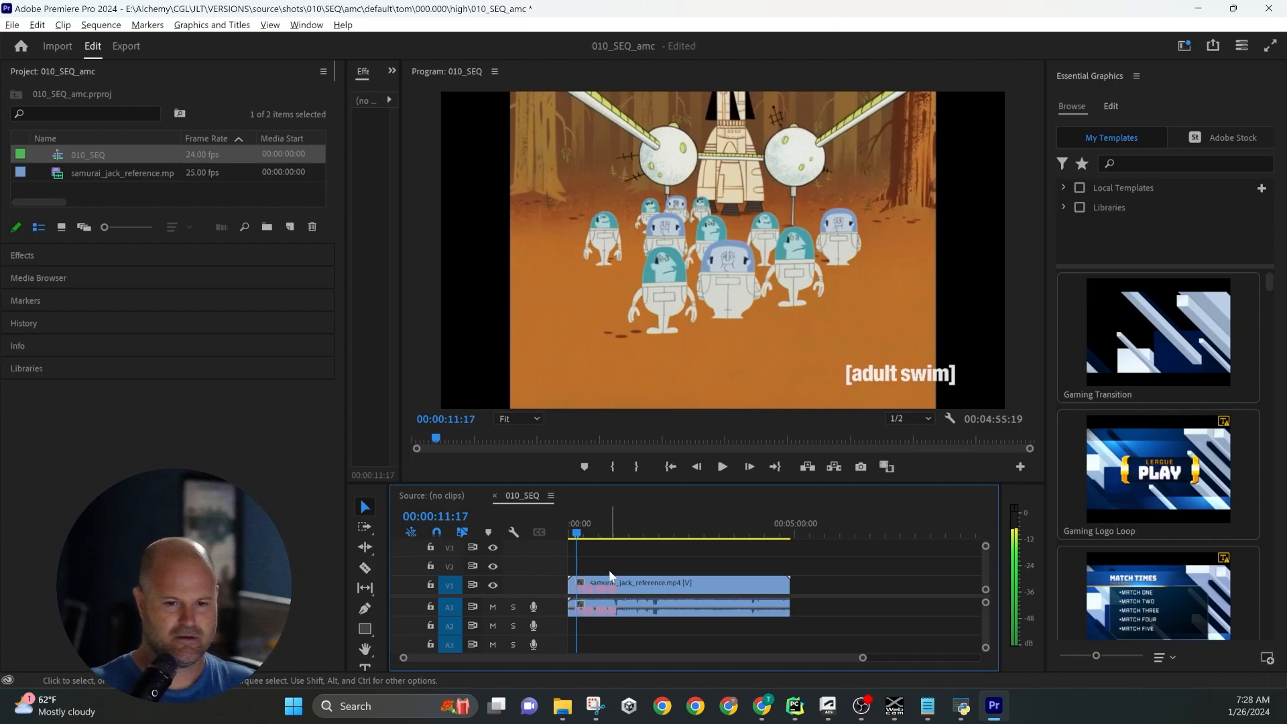
{"action": "key", "text": "c"}
{"action": "left_click", "coordinate": [581, 586]}
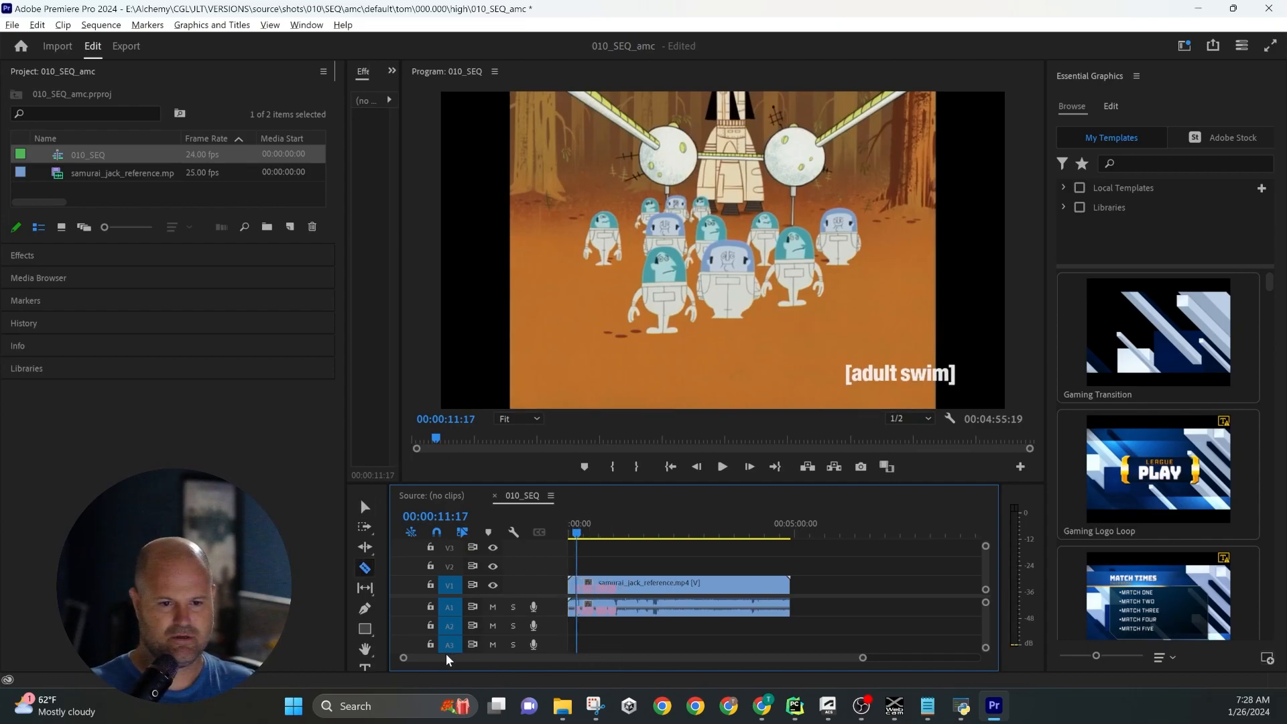
Split the remaining reference footage at the next shot change, at 00:00:17:02.
{"action": "left_click_drag", "start_coordinate": [863, 659], "coordinate": [717, 665]}
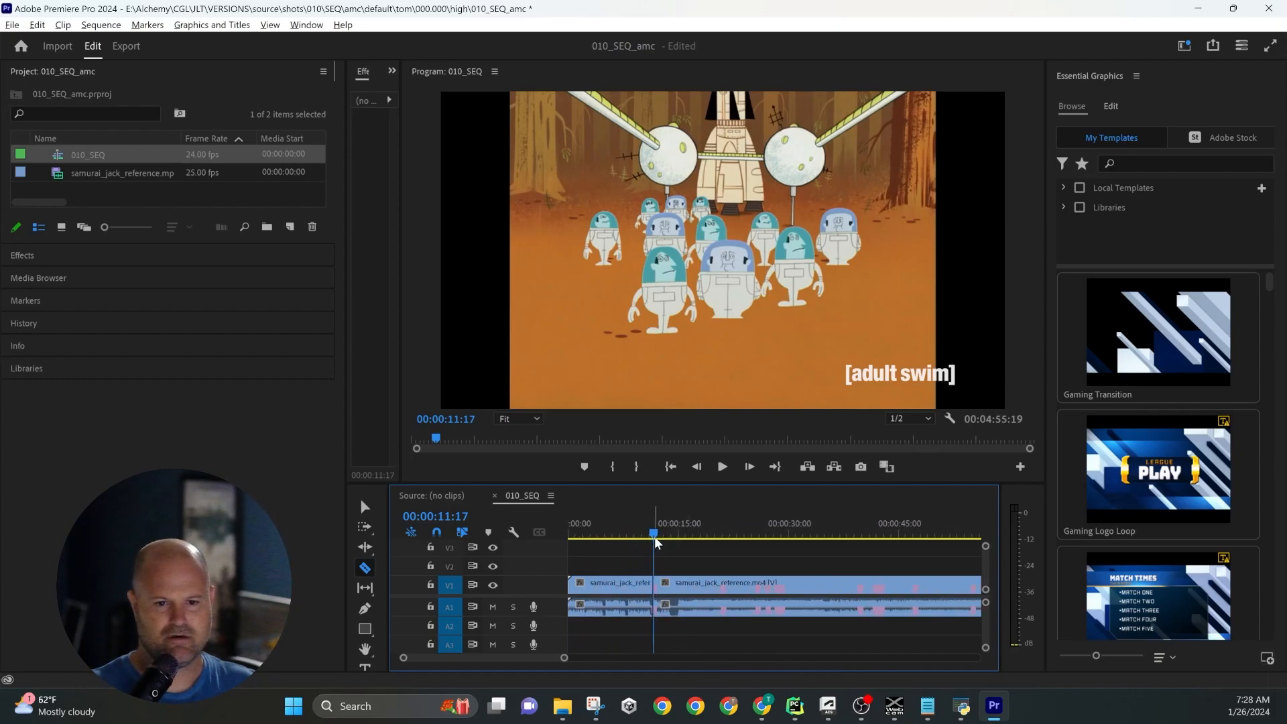
{"action": "left_click_drag", "start_coordinate": [653, 534], "coordinate": [676, 543]}
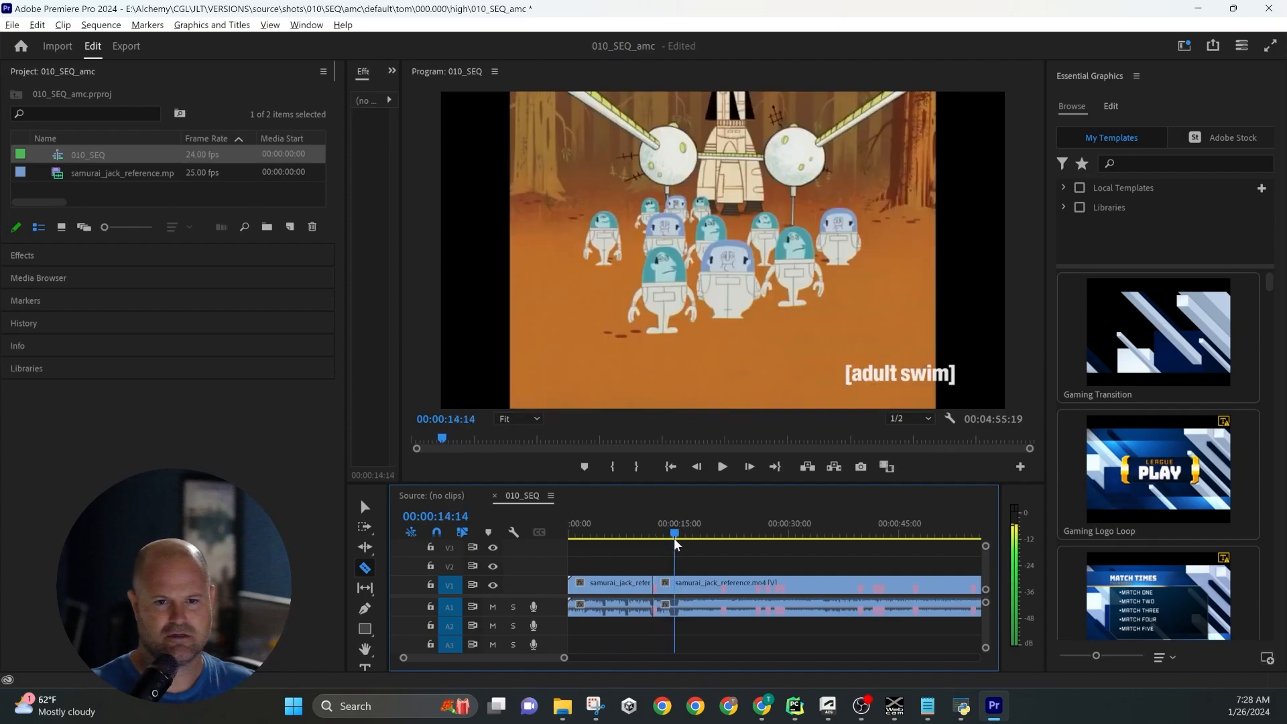
{"action": "left_click_drag", "start_coordinate": [673, 542], "coordinate": [693, 543]}
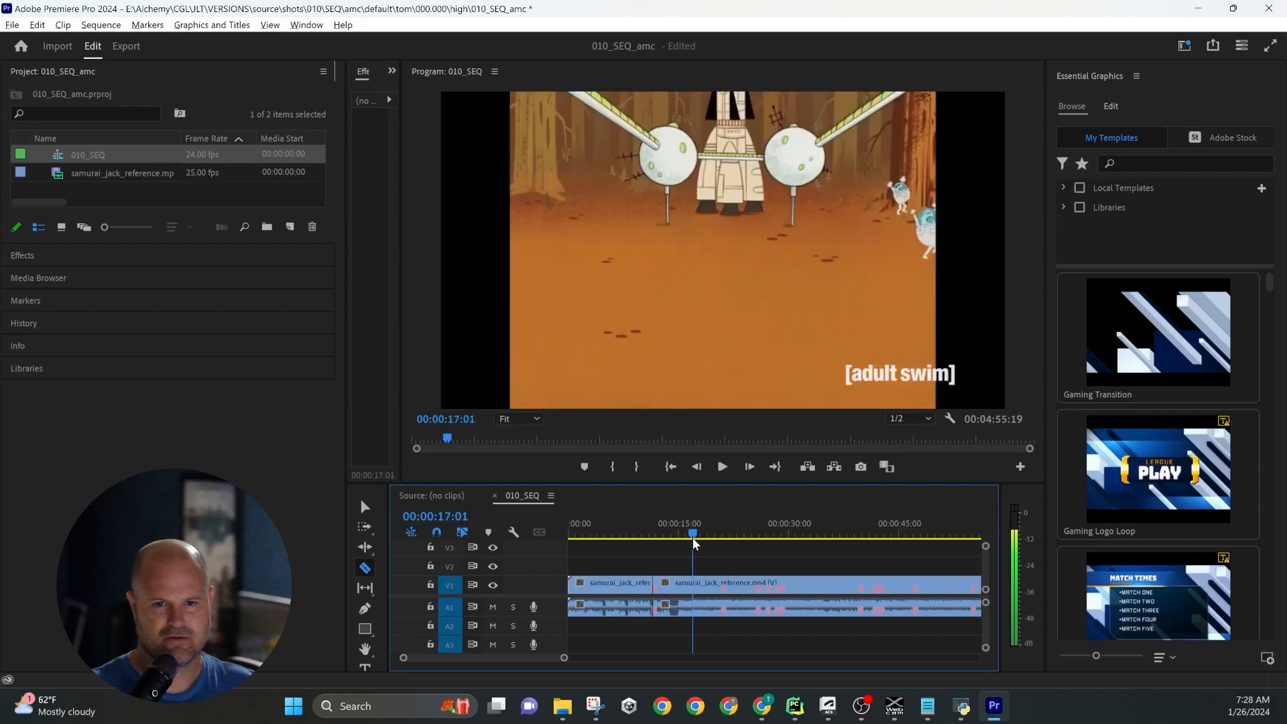
{"action": "key", "text": "Right"}
{"action": "key", "text": "Right"}
{"action": "key", "text": "Right"}
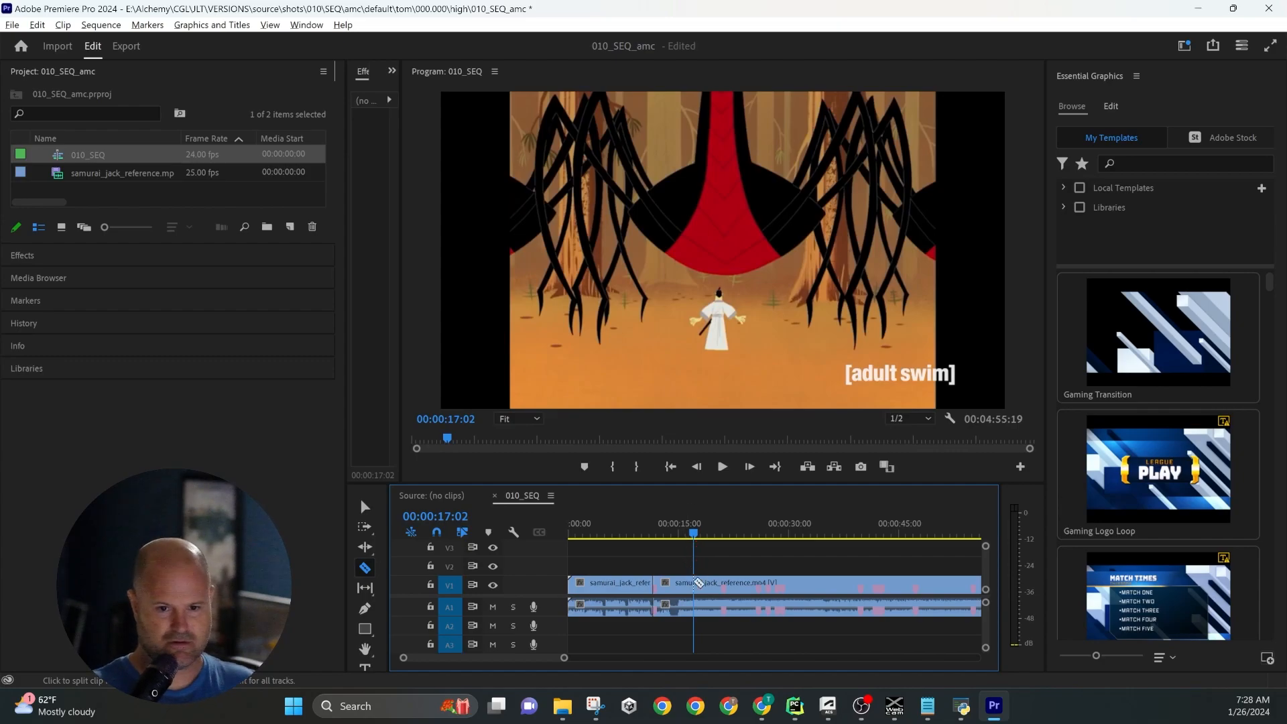
{"action": "left_click", "coordinate": [700, 585]}
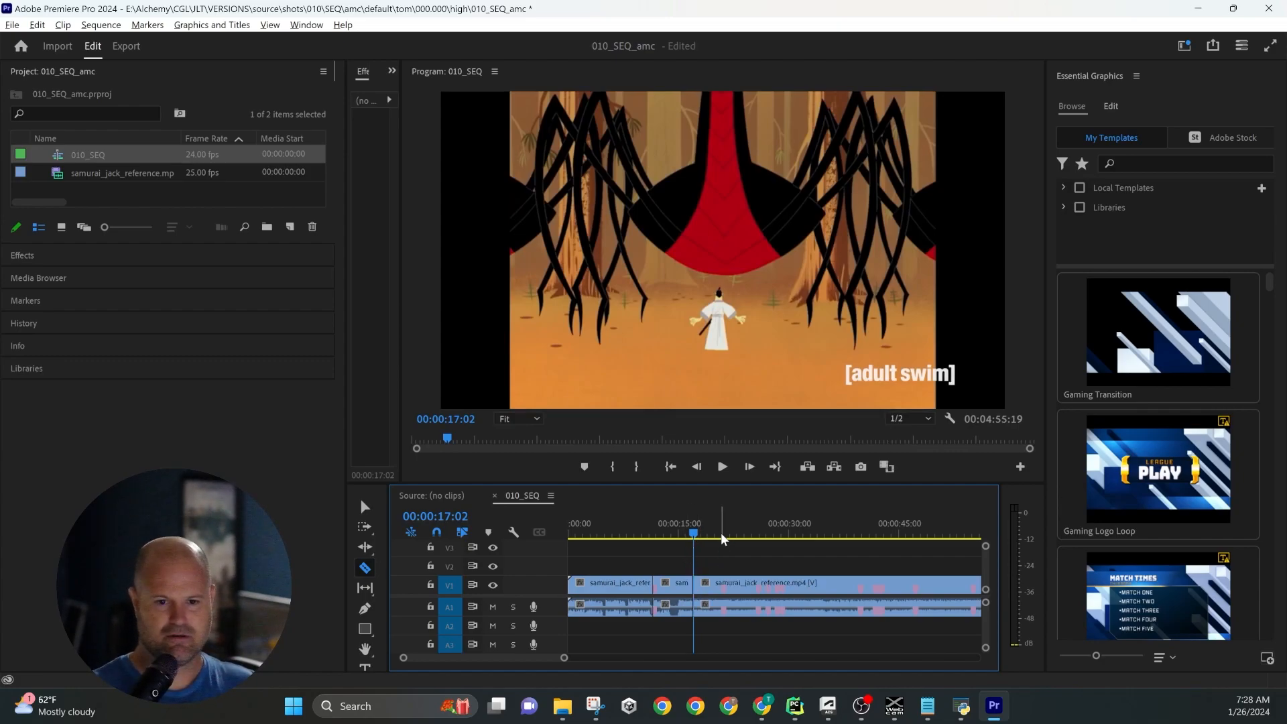
Play on to the following shot change and split the reference clip at 00:00:18:05.
{"action": "key", "text": "space"}
{"action": "key", "text": "space"}
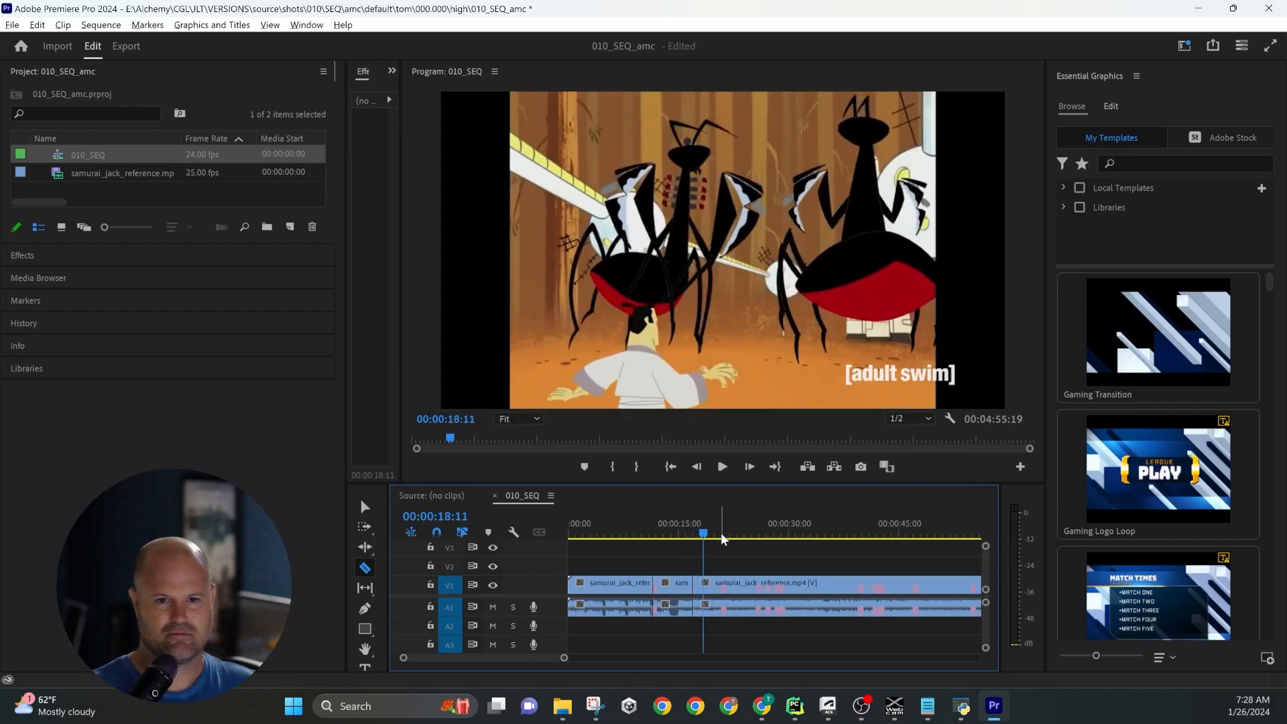
{"action": "key", "text": "Left"}
{"action": "key", "text": "Left"}
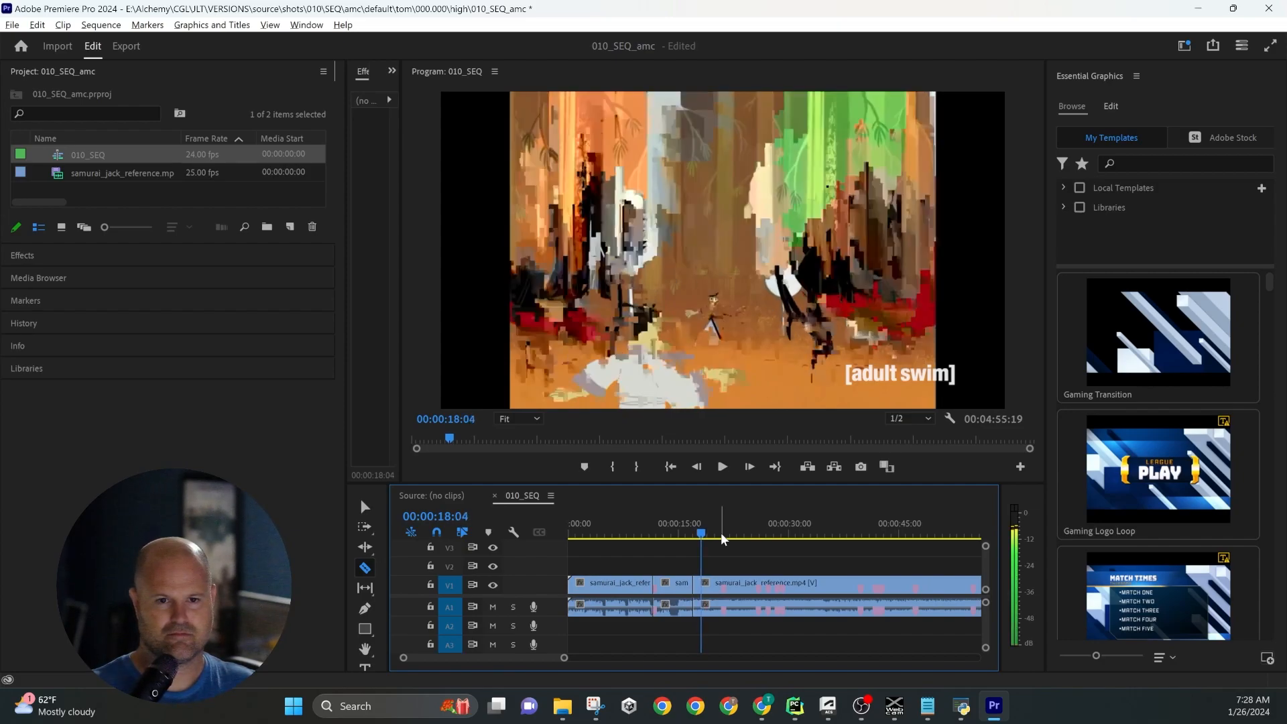
{"action": "key", "text": "Left"}
{"action": "key", "text": "Right"}
{"action": "key", "text": "Right"}
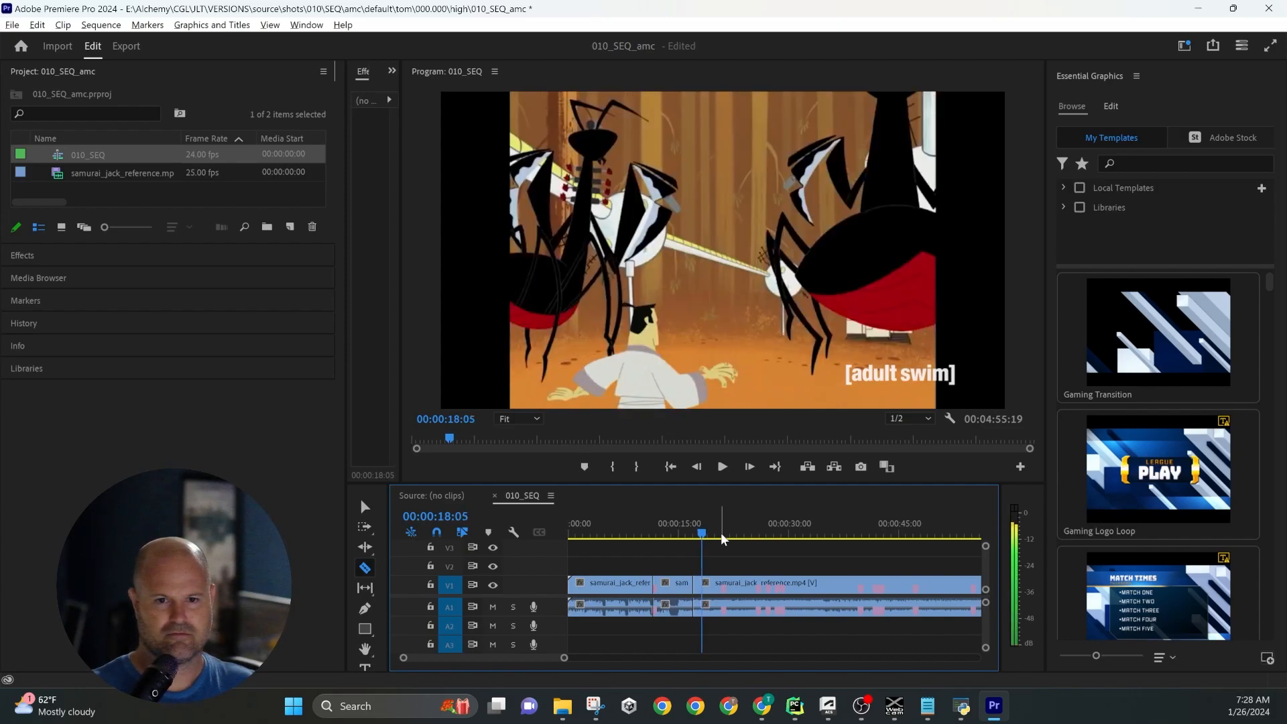
{"action": "left_click", "coordinate": [703, 583]}
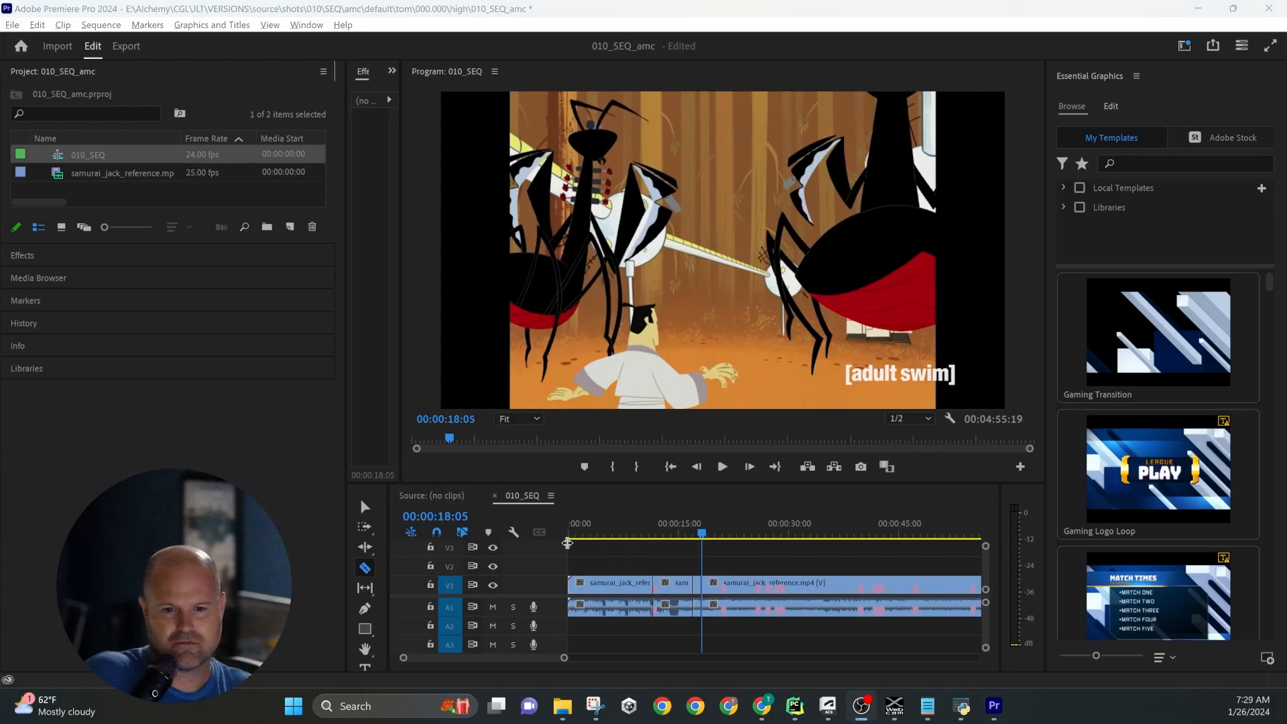
Split the reference footage where the close-up shot begins, at 00:00:19:04.
{"action": "left_click_drag", "start_coordinate": [702, 536], "coordinate": [708, 537]}
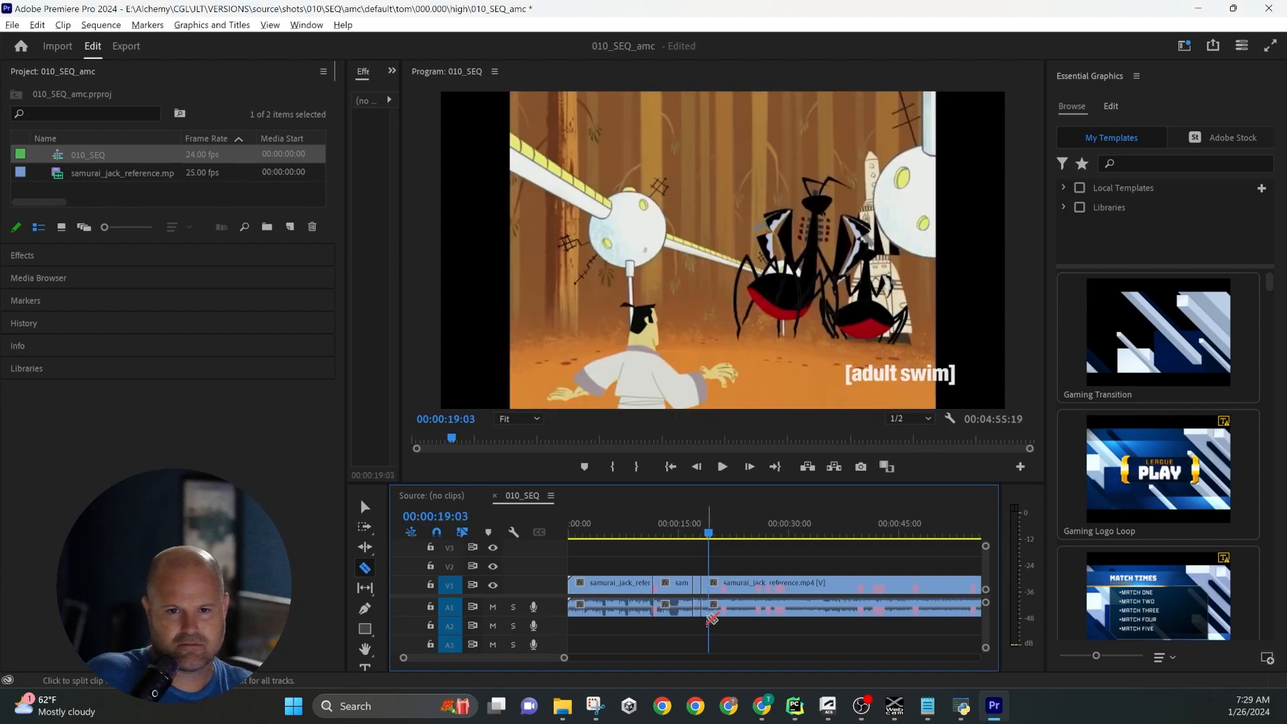
{"action": "key", "text": "Right"}
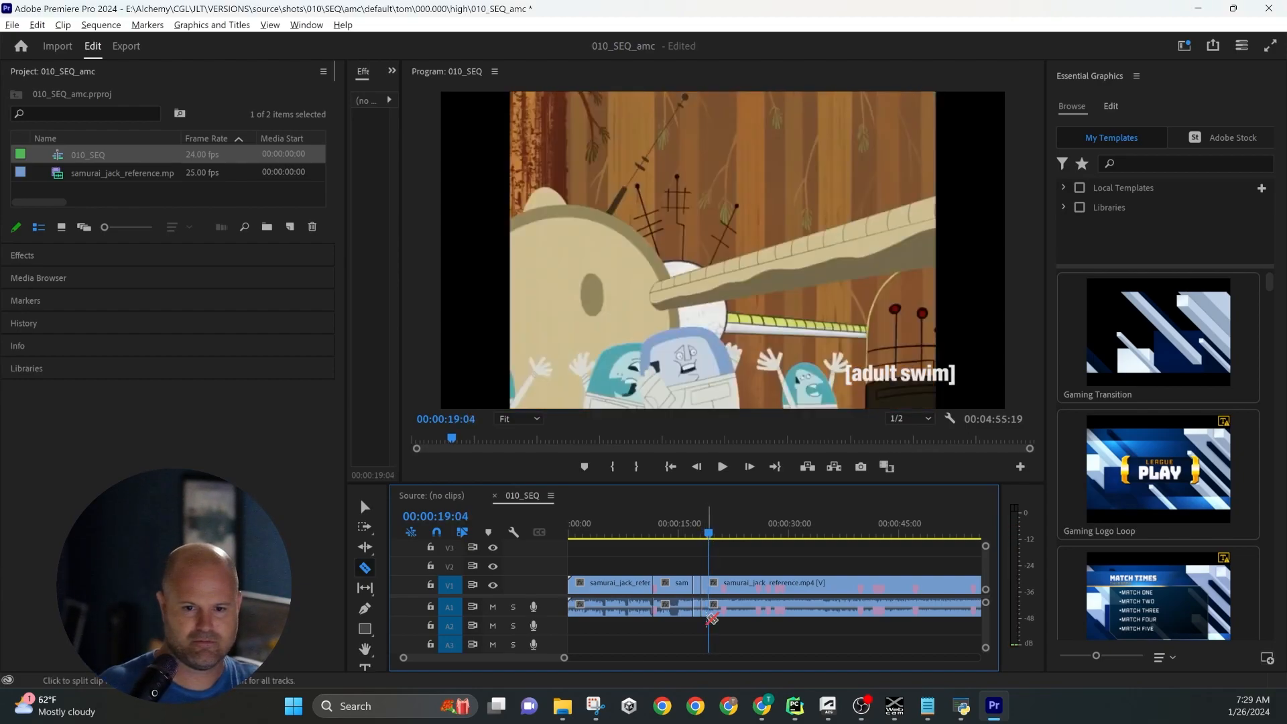
{"action": "left_click", "coordinate": [709, 607]}
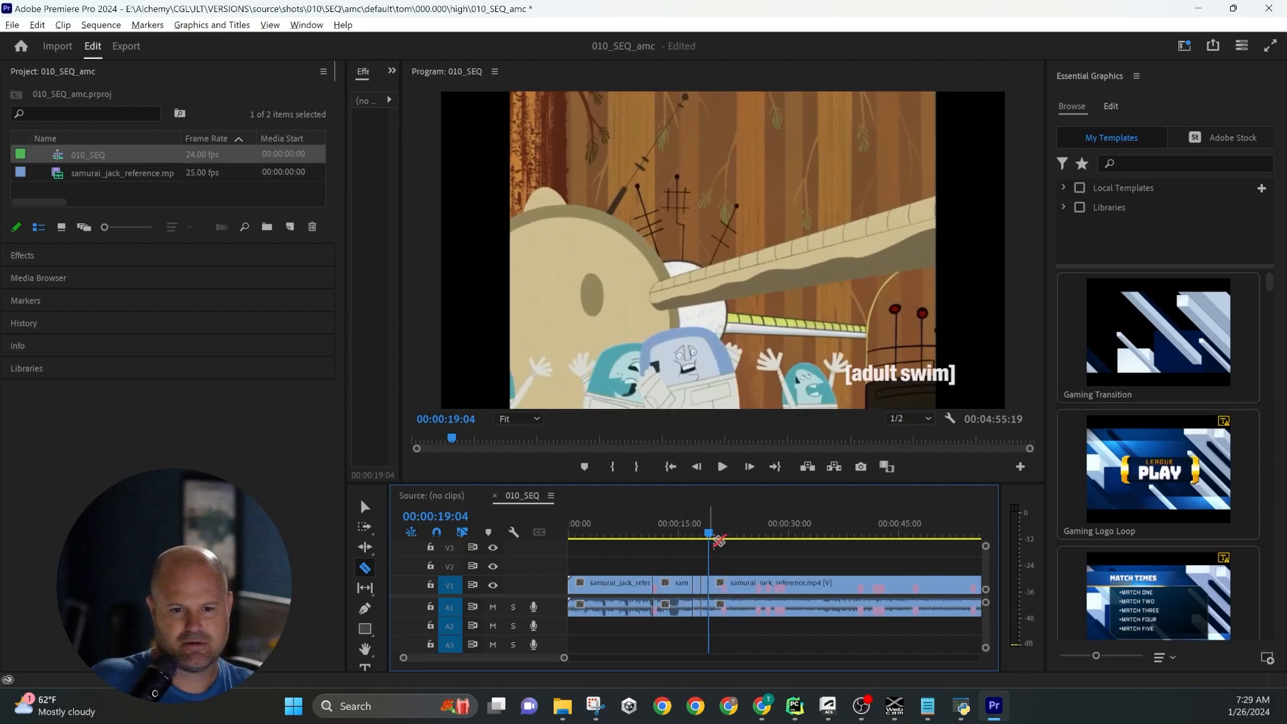
Delete the leftover reference footage after the cut at 00:00:19:04.
{"action": "key", "text": "v"}
{"action": "left_click", "coordinate": [746, 589]}
{"action": "key", "text": "Delete"}
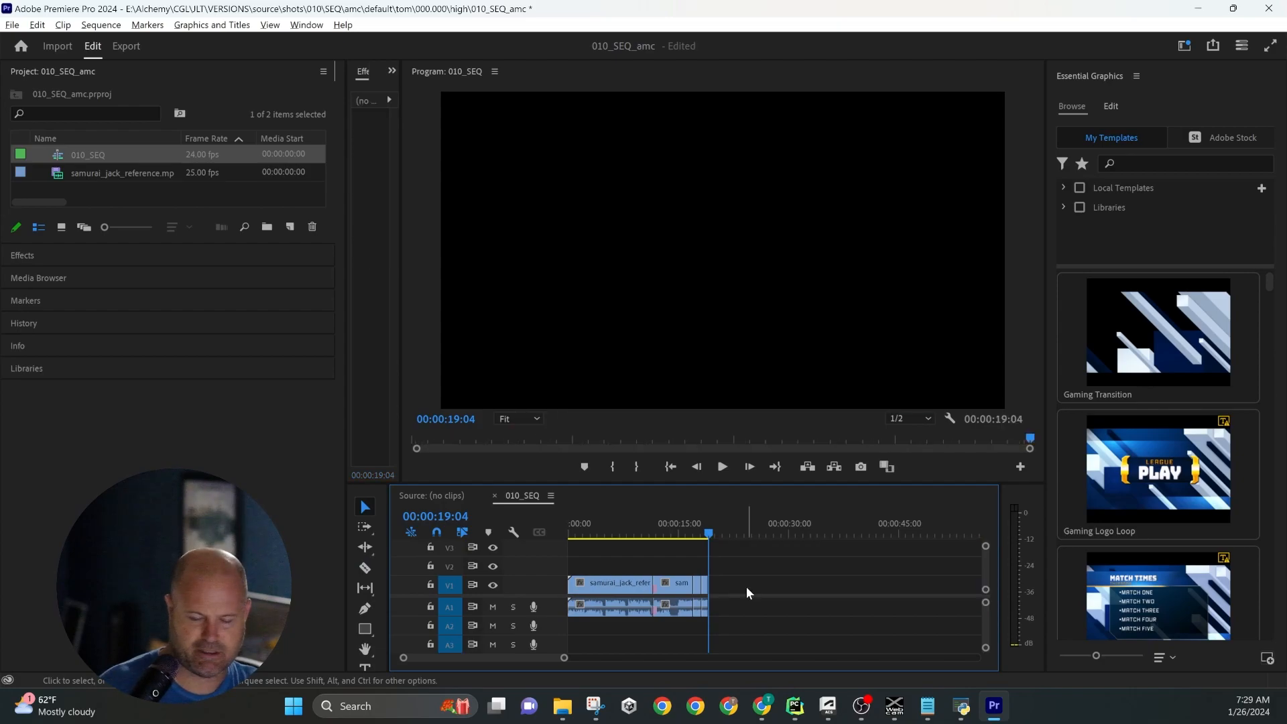
Return the playhead to the sequence start and nest the first shot's clip as a sequence named 010_0100.
{"action": "left_click_drag", "start_coordinate": [710, 534], "coordinate": [570, 547]}
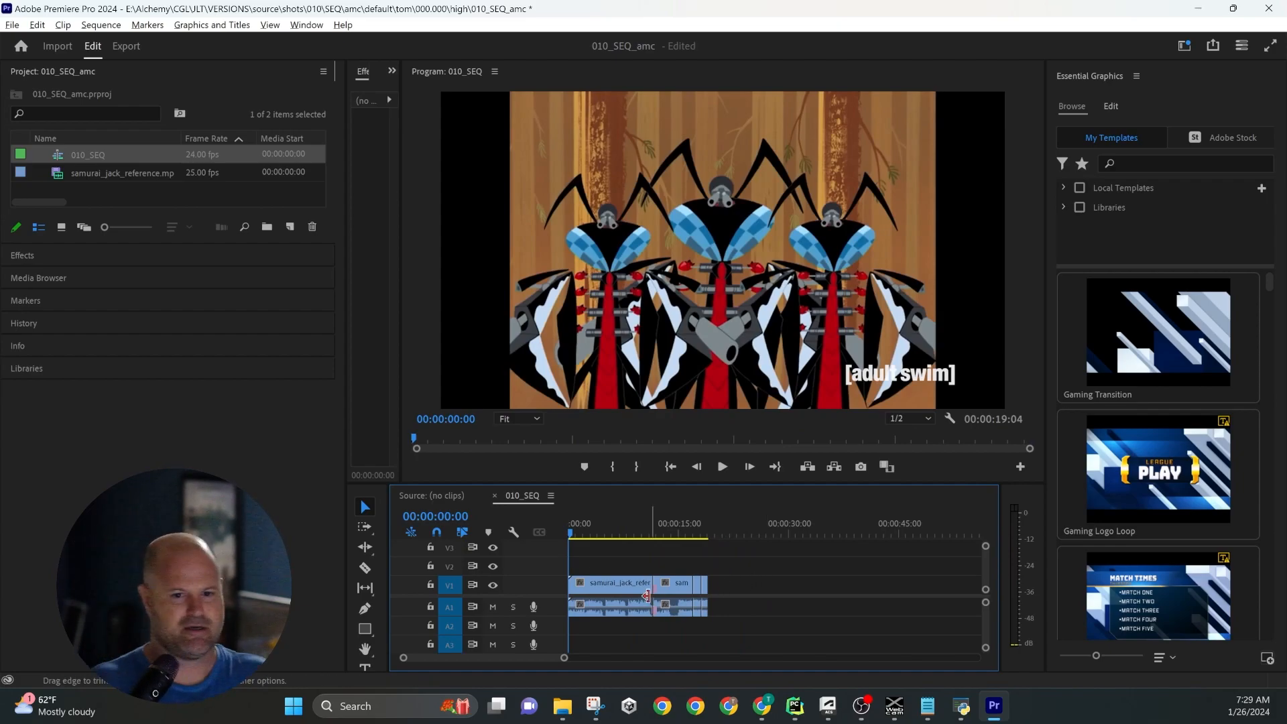
{"action": "left_click", "coordinate": [629, 585]}
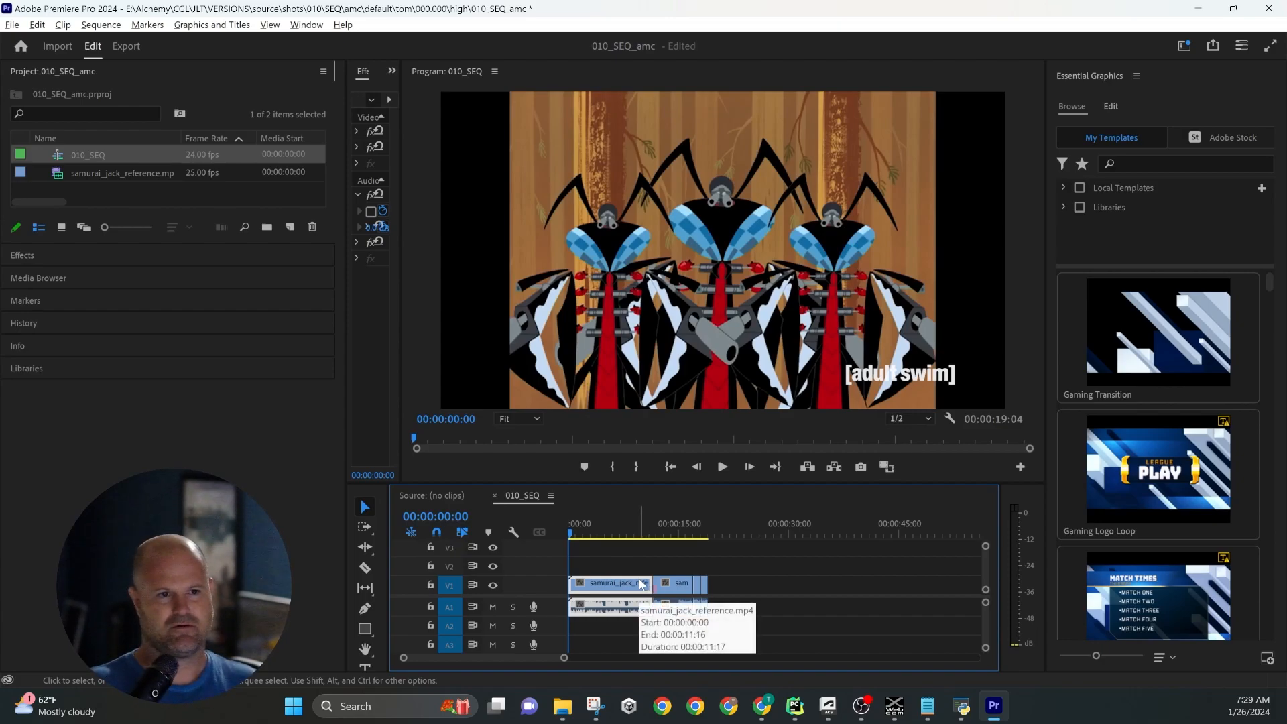
{"action": "right_click", "coordinate": [642, 584]}
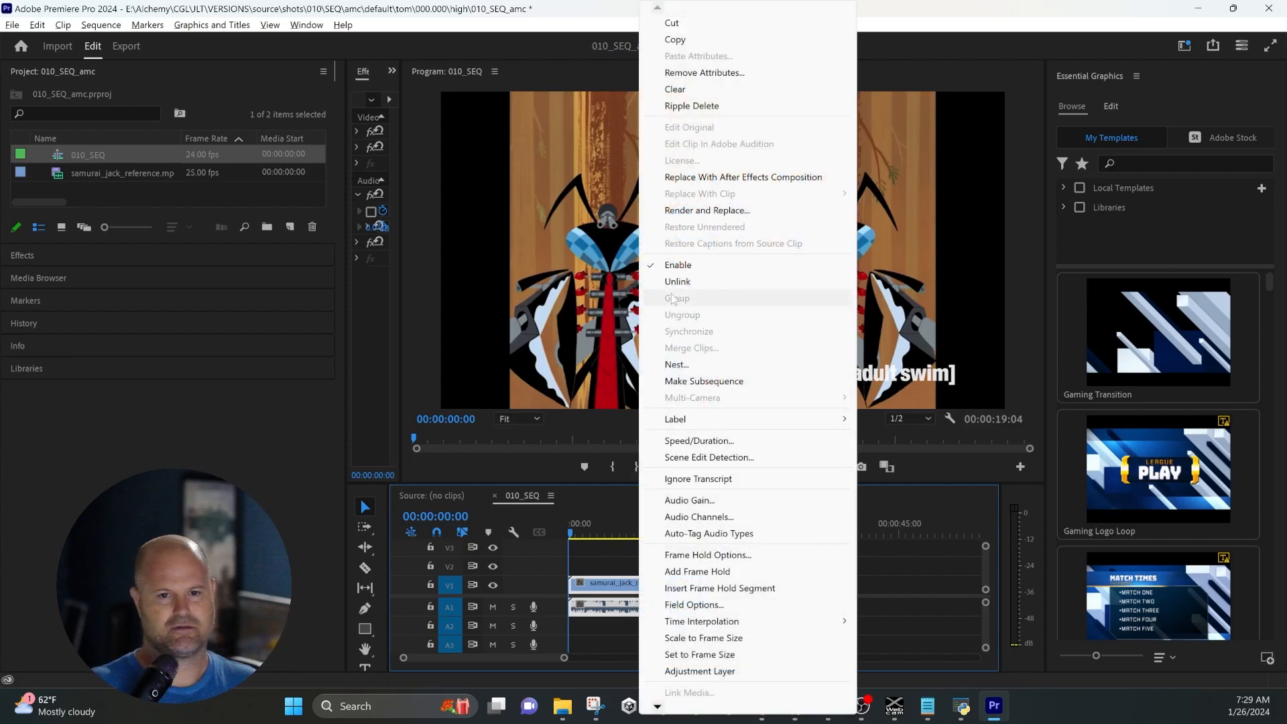
{"action": "left_click", "coordinate": [679, 366]}
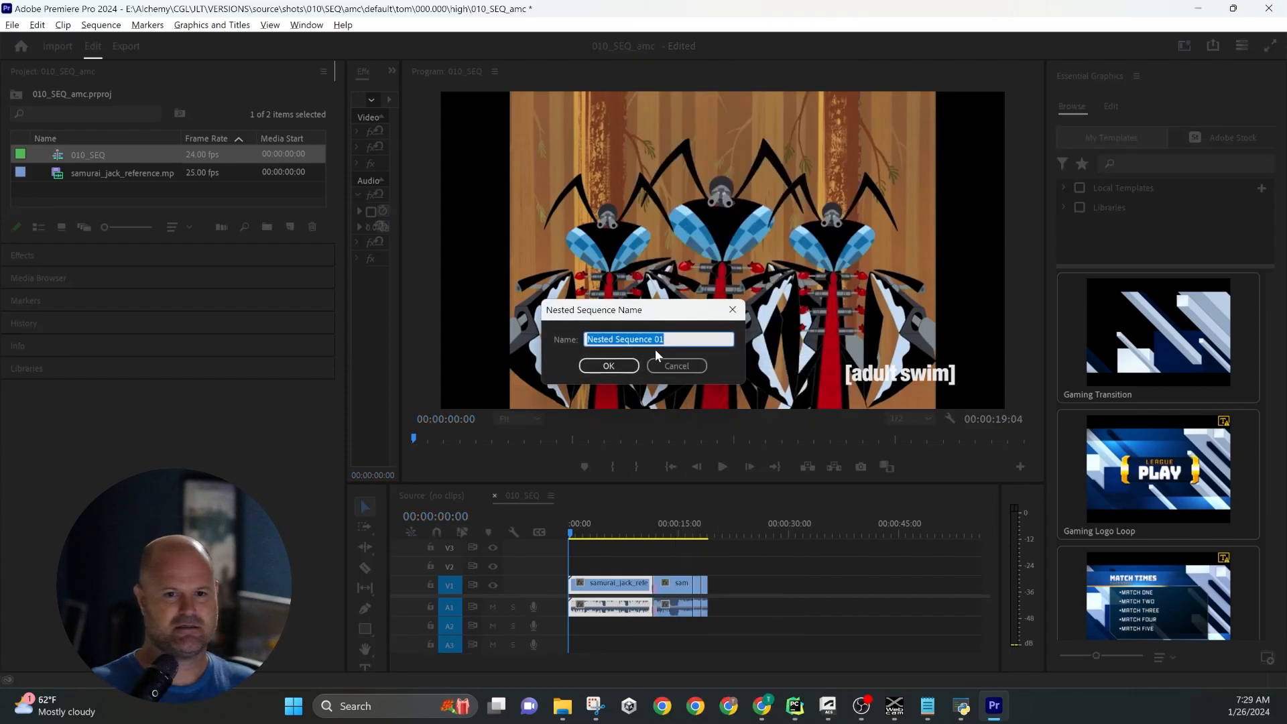
{"action": "type", "text": "010_"}
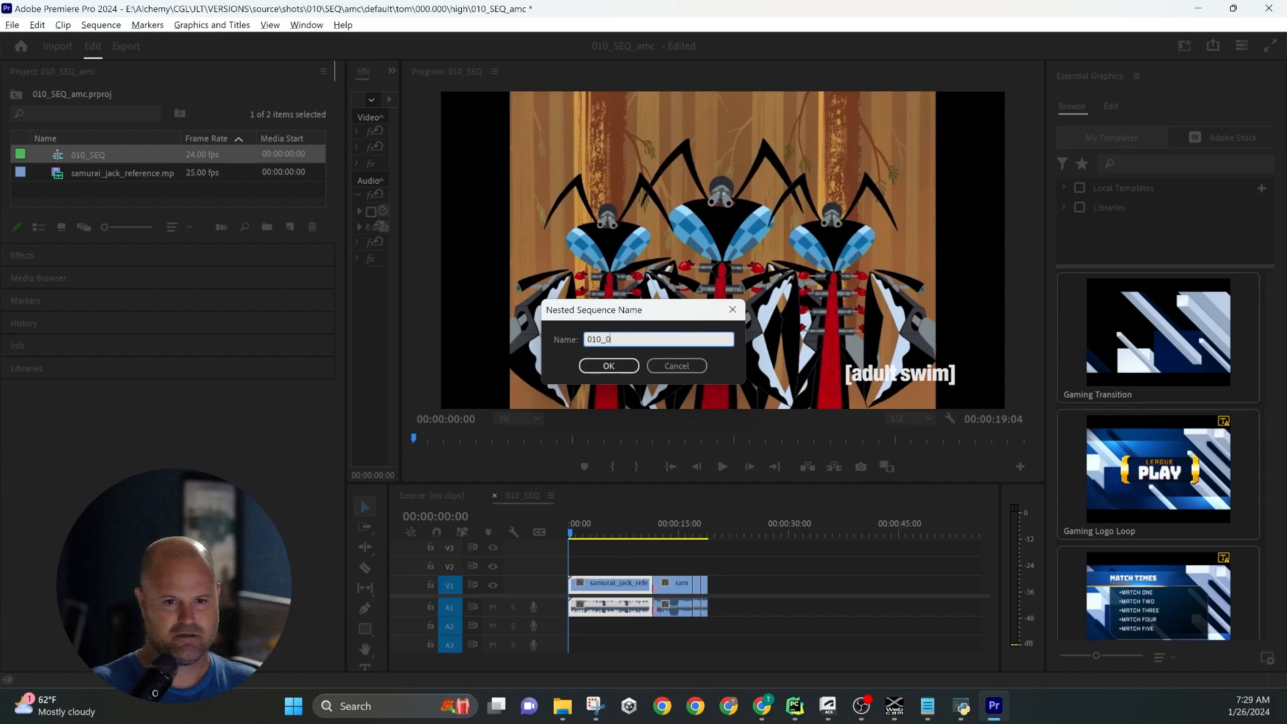
{"action": "type", "text": "0100"}
{"action": "key", "text": "Return"}
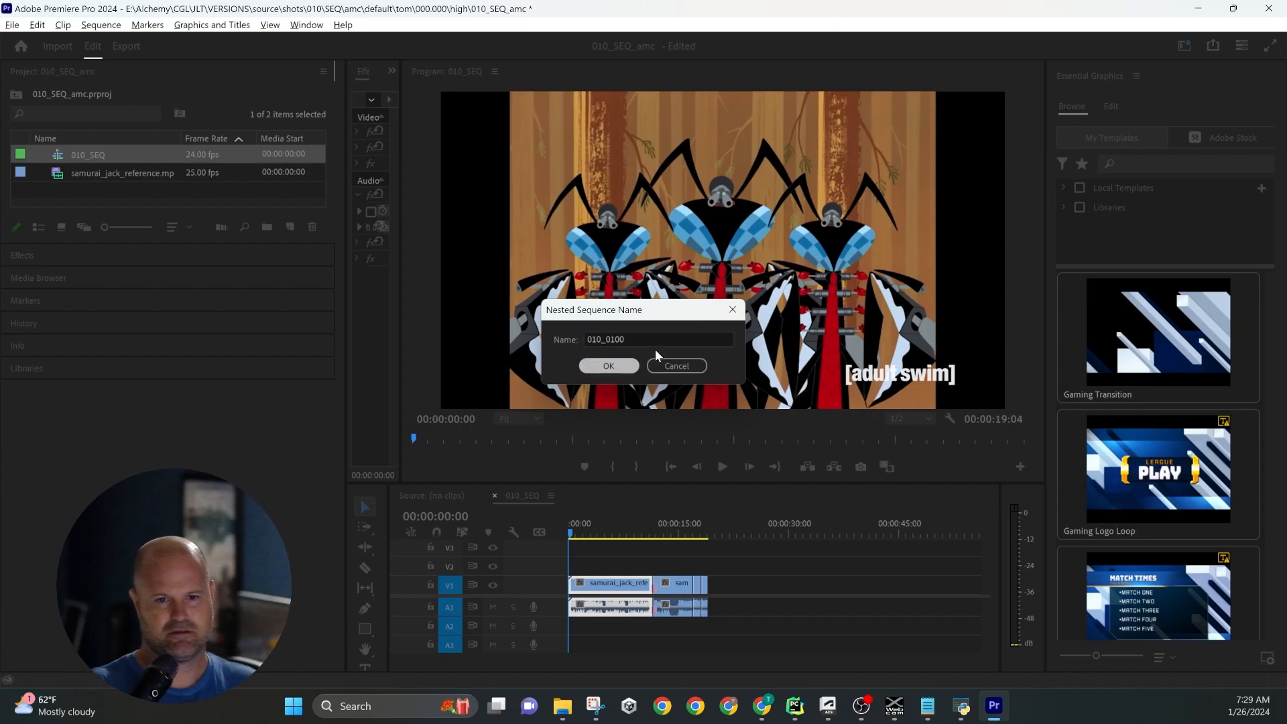
Nest the second shot's clip as a sequence named 010_0200.
{"action": "left_click", "coordinate": [675, 585]}
{"action": "right_click", "coordinate": [675, 585]}
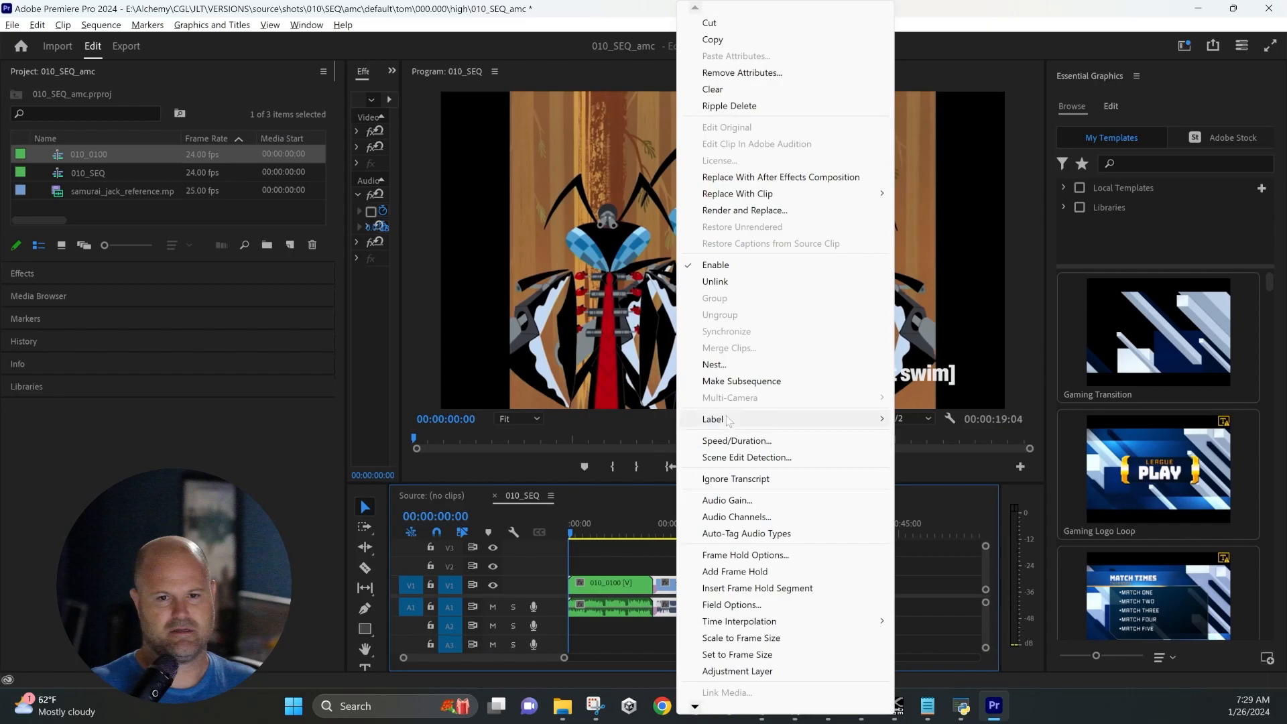
{"action": "left_click", "coordinate": [722, 369]}
{"action": "type", "text": "010"}
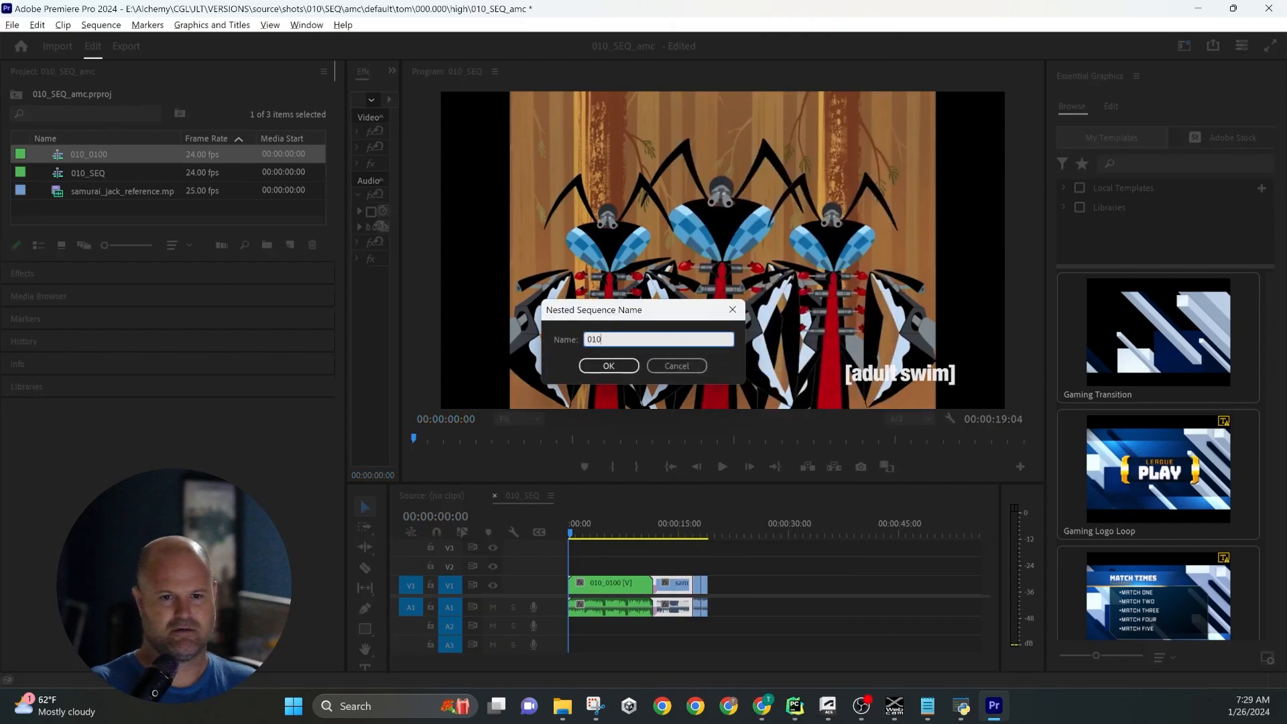
{"action": "type", "text": "_0200"}
{"action": "key", "text": "Return"}
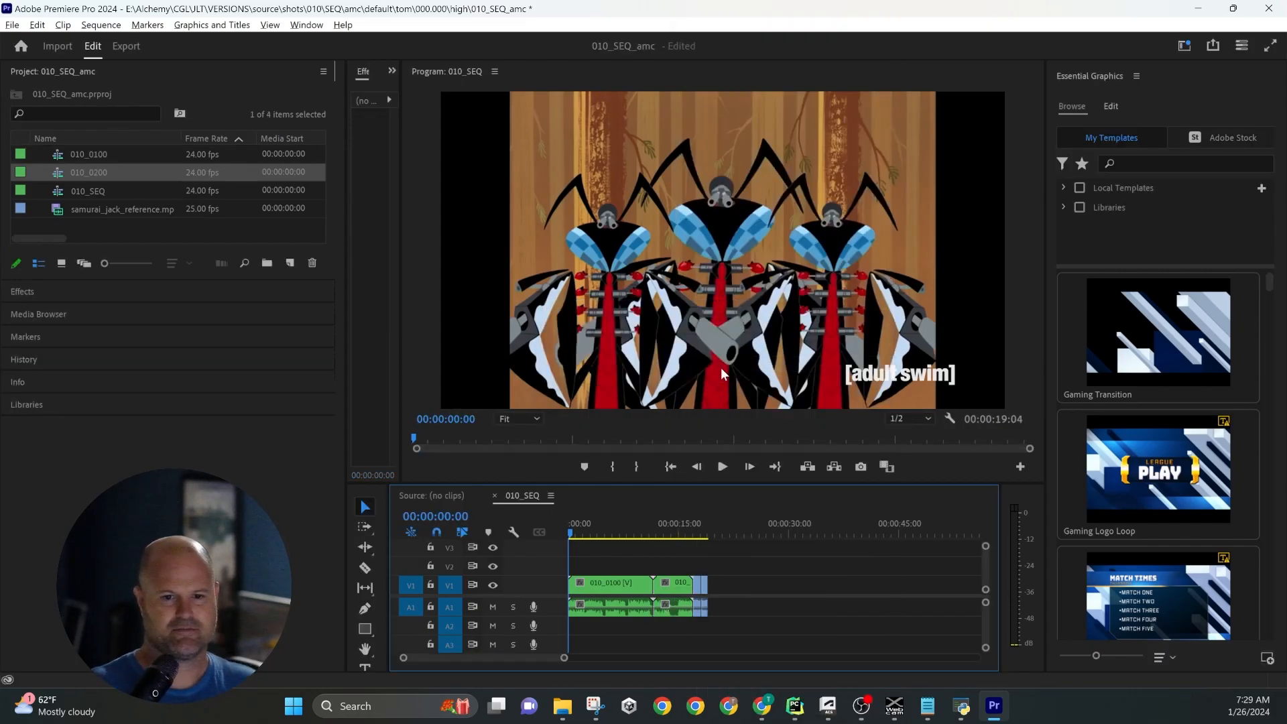
Nest the third shot's clip as a sequence named 010_0300.
{"action": "right_click", "coordinate": [698, 589]}
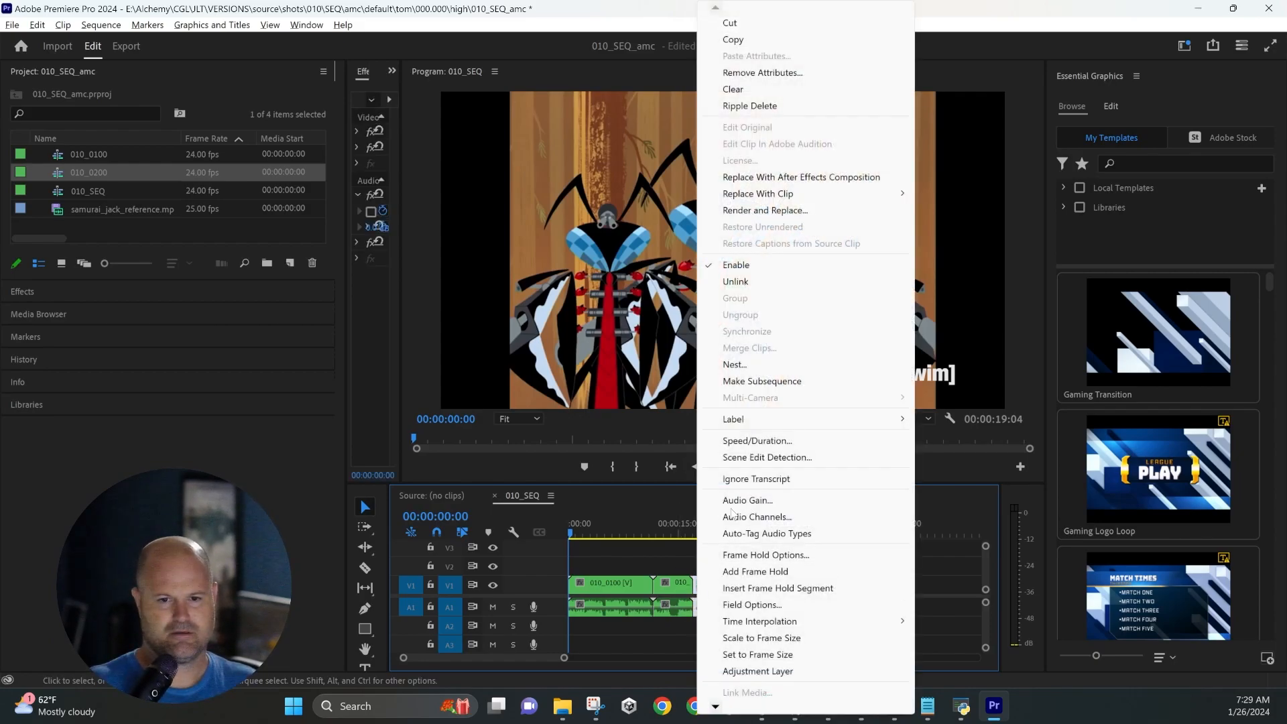
{"action": "left_click", "coordinate": [725, 362]}
{"action": "type", "text": "010_0300"}
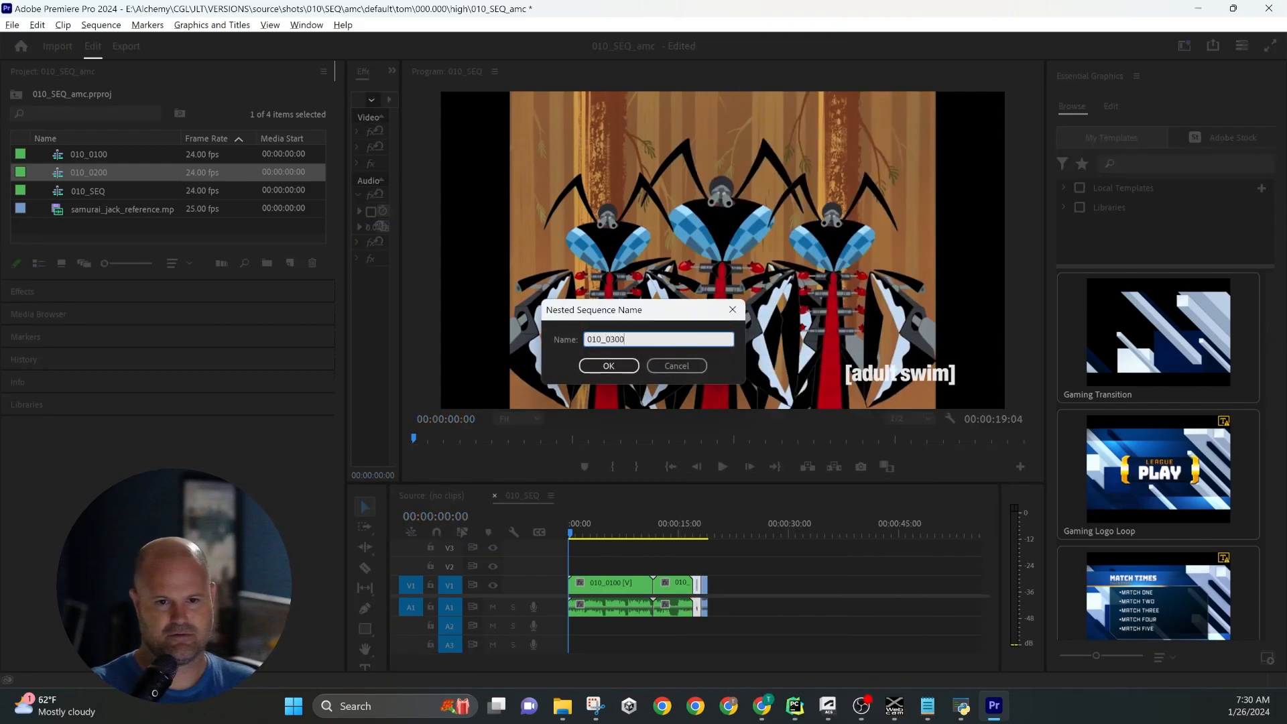
{"action": "key", "text": "Return"}
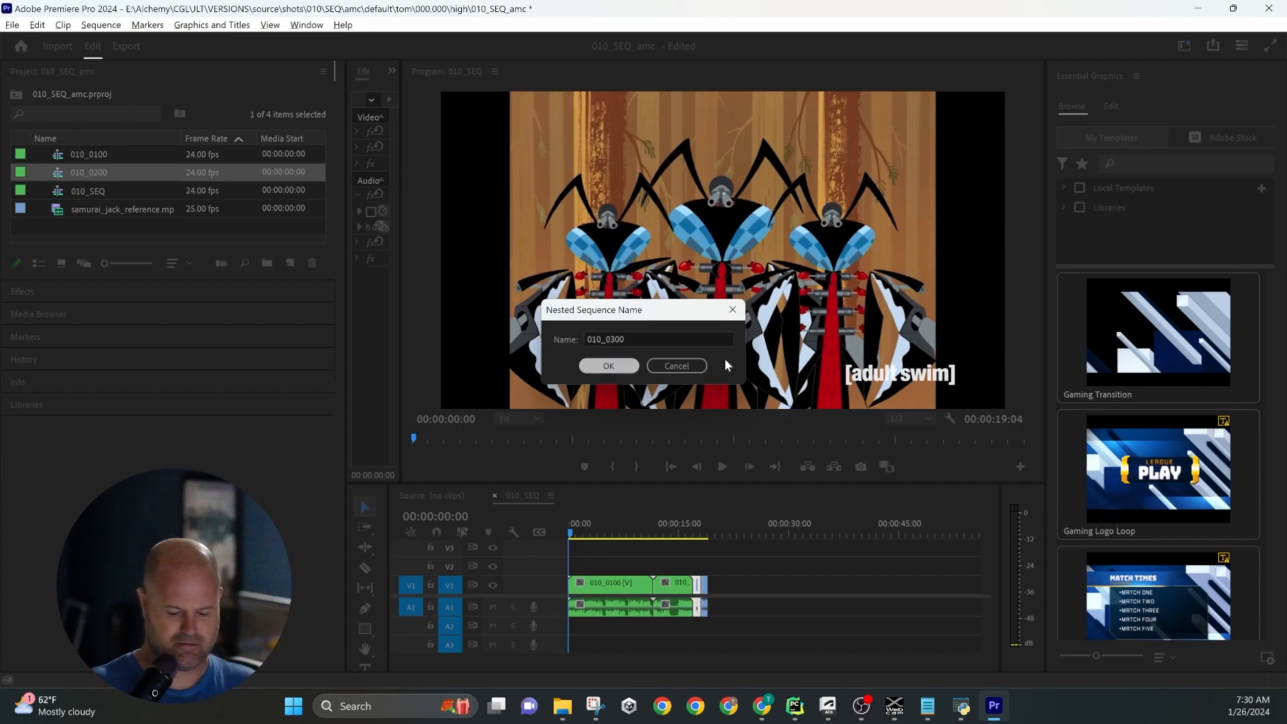
Nest the fourth shot's clip as a sequence named 010_0400.
{"action": "right_click", "coordinate": [707, 582]}
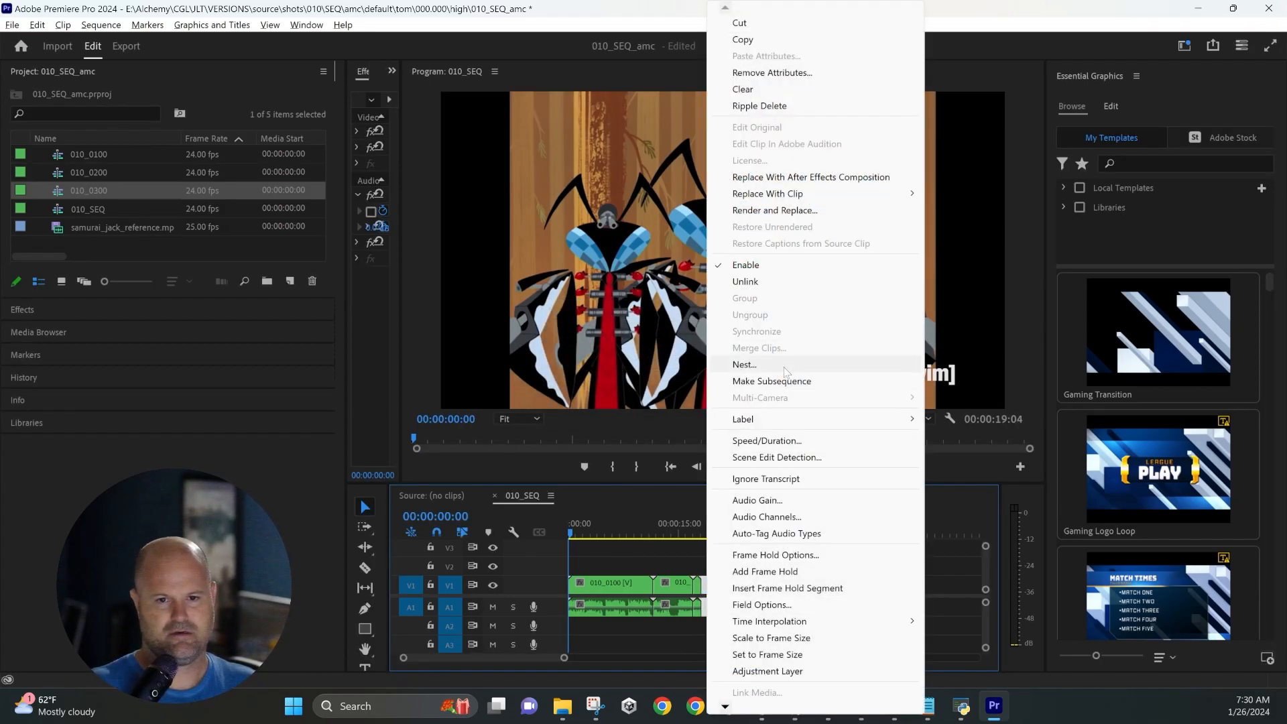
{"action": "left_click", "coordinate": [783, 365]}
{"action": "type", "text": "010_0400"}
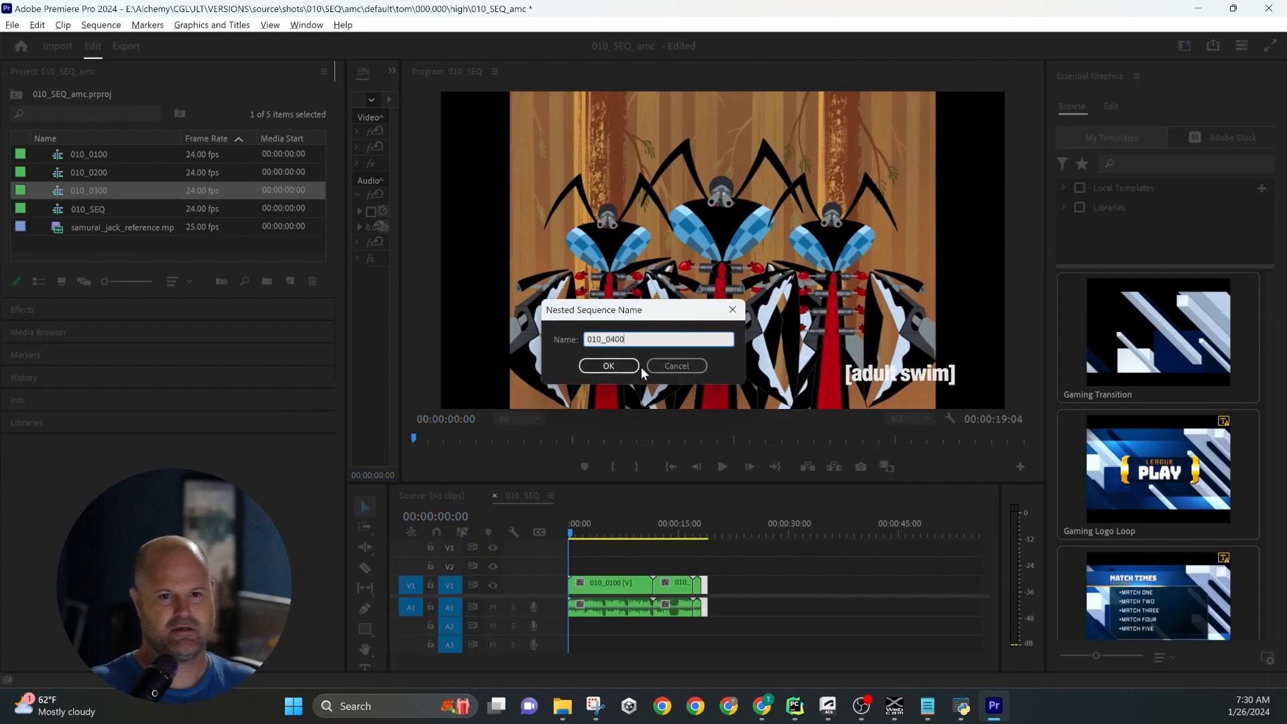
{"action": "left_click", "coordinate": [621, 366]}
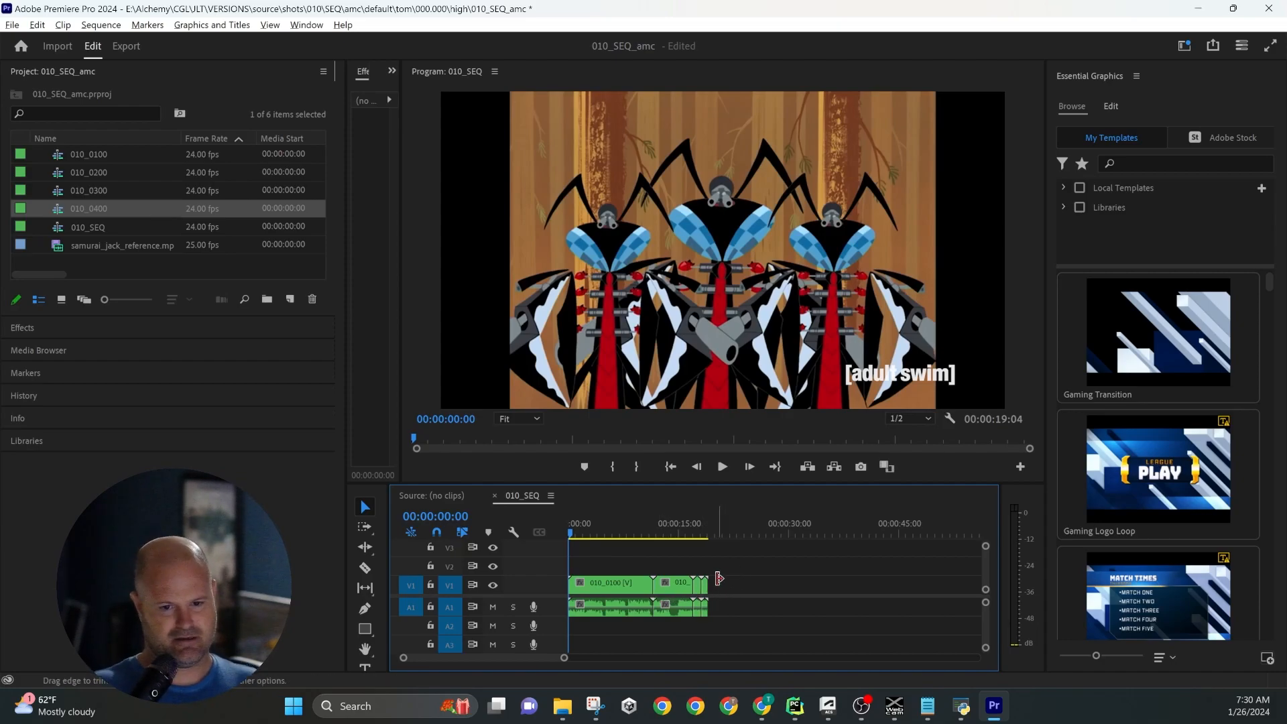
Set the label colour of all four nested shot clips in the 010_SEQ timeline to Blue.
{"action": "left_click_drag", "start_coordinate": [742, 565], "coordinate": [618, 593]}
{"action": "right_click", "coordinate": [617, 593]}
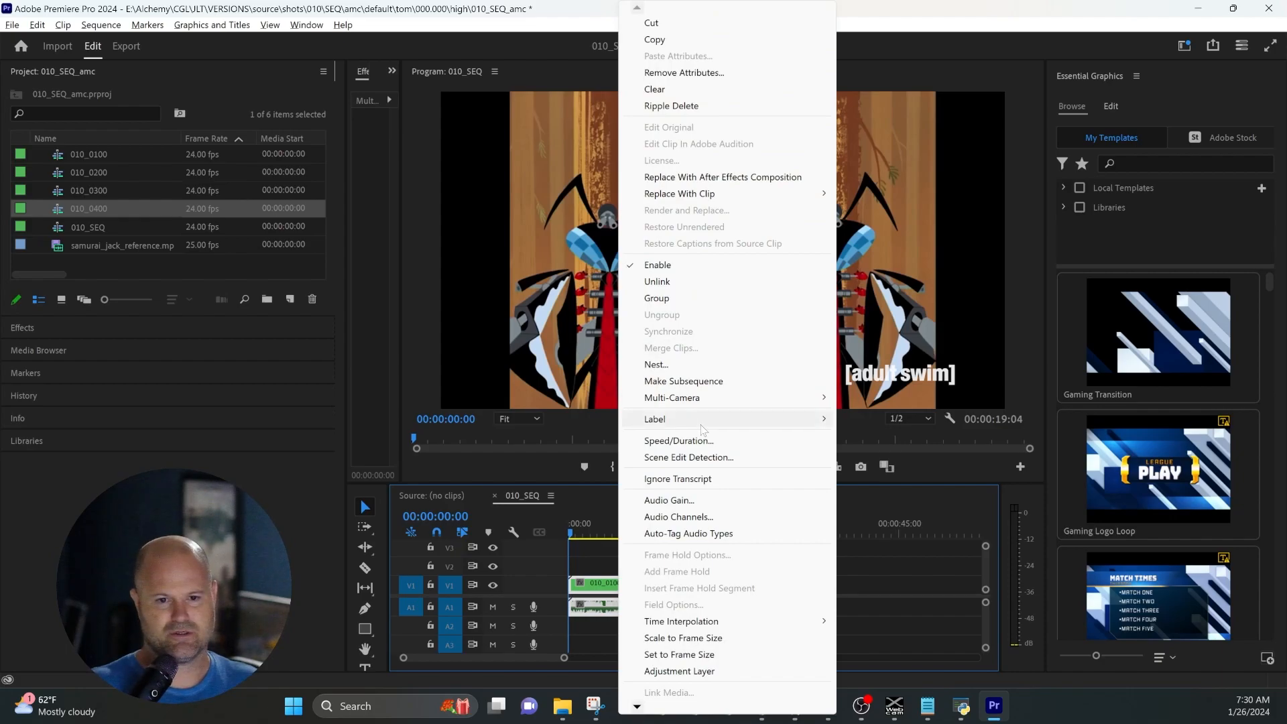
{"action": "mouse_move", "coordinate": [704, 423]}
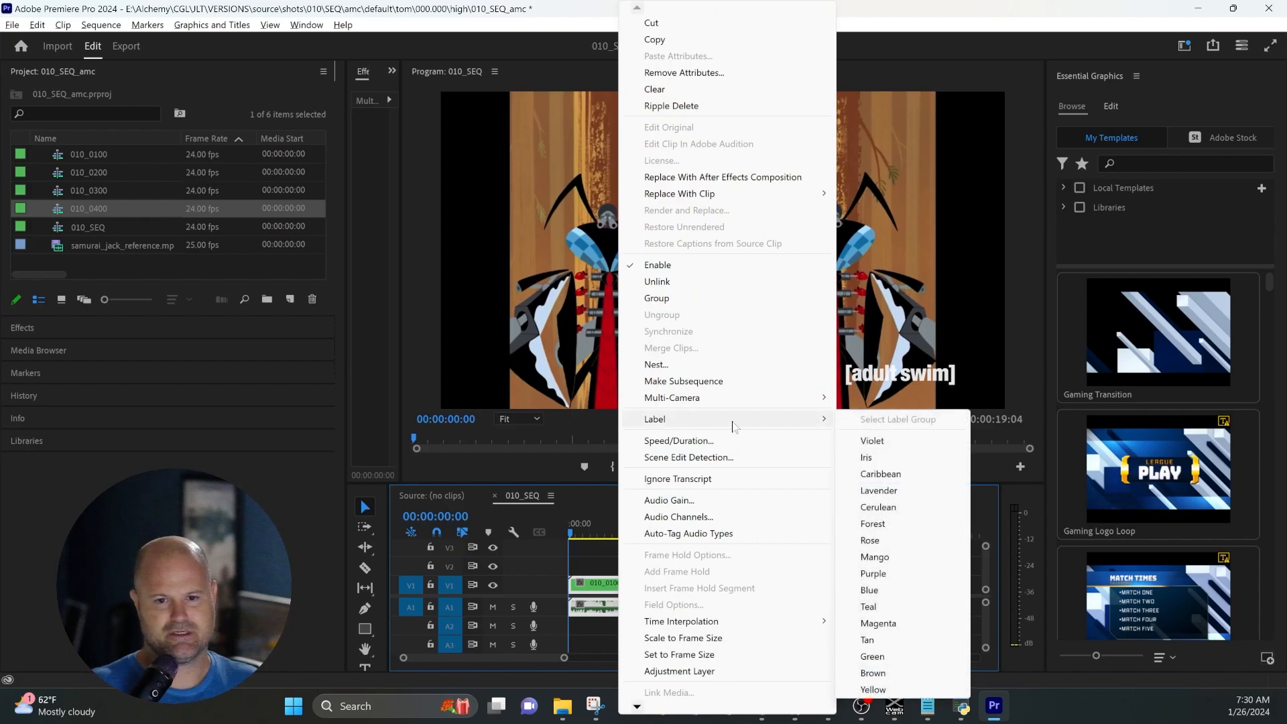
{"action": "left_click", "coordinate": [880, 590]}
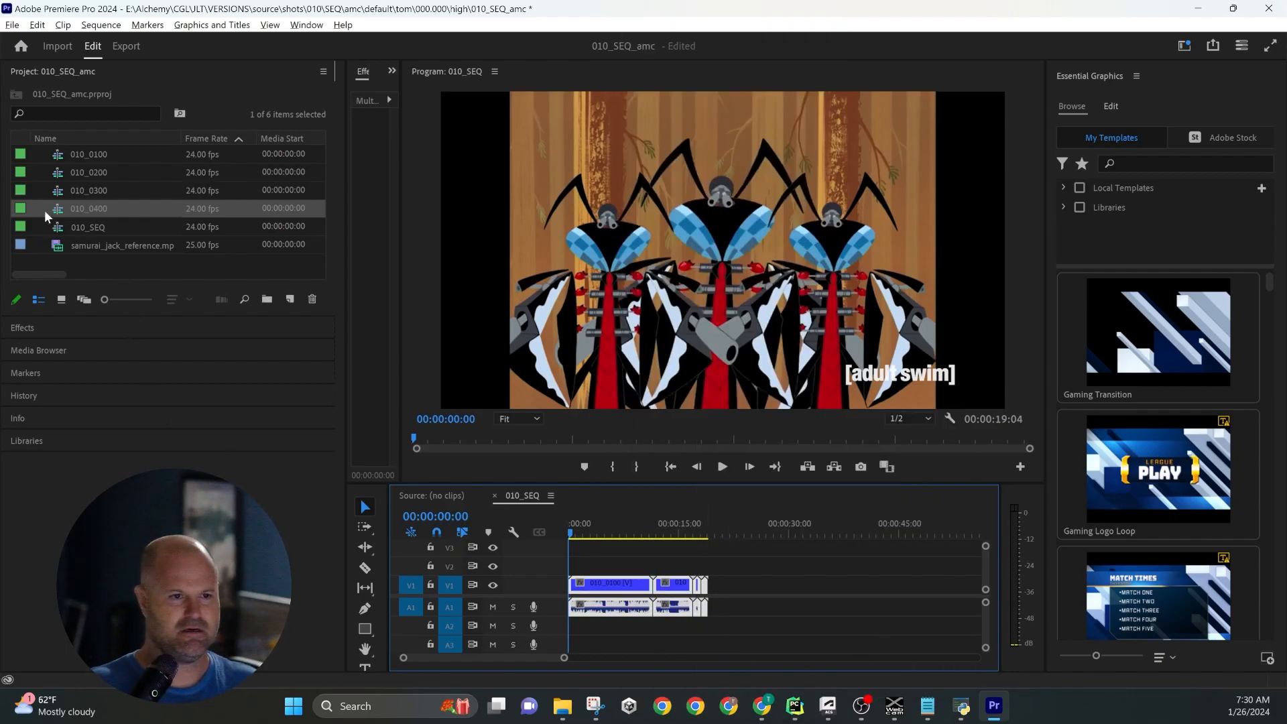
Set the label colour of the project items 010_0100 through 010_0400 and 010_SEQ to Blue, and deselect the timeline clips.
{"action": "left_click", "coordinate": [23, 155]}
{"action": "left_click", "coordinate": [23, 226], "text": "shift"}
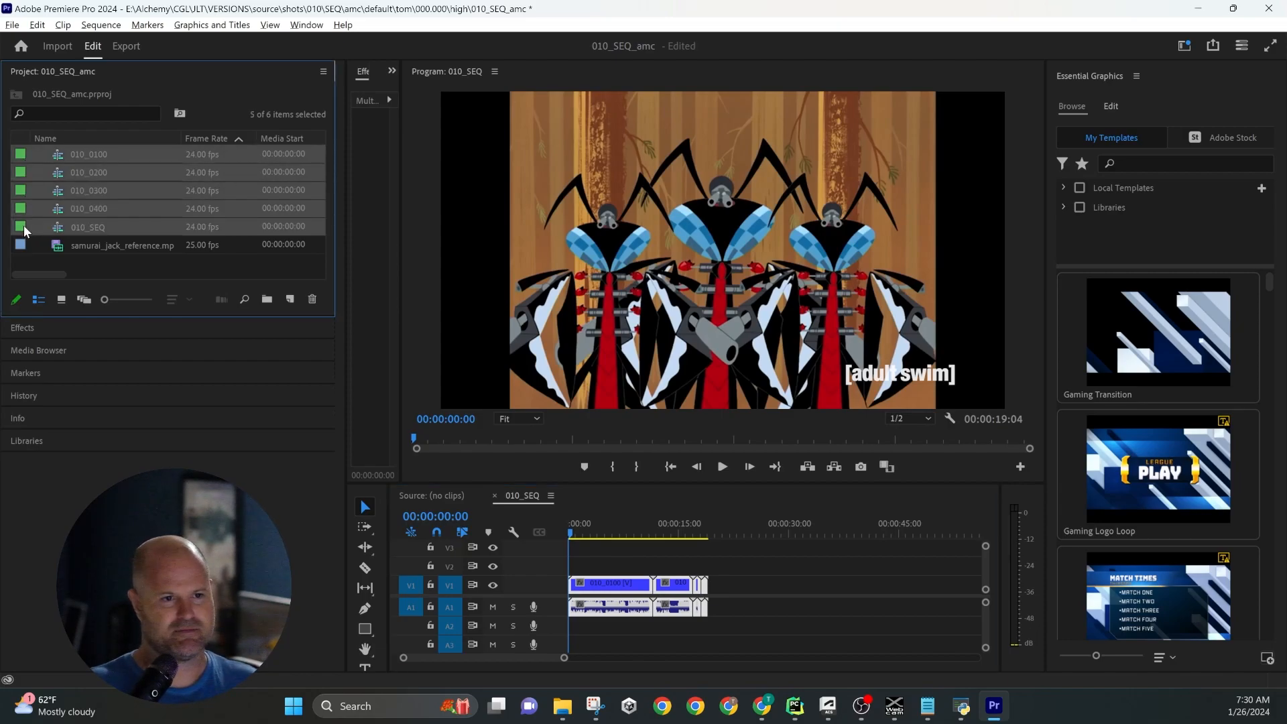
{"action": "right_click", "coordinate": [22, 226]}
{"action": "mouse_move", "coordinate": [47, 586]}
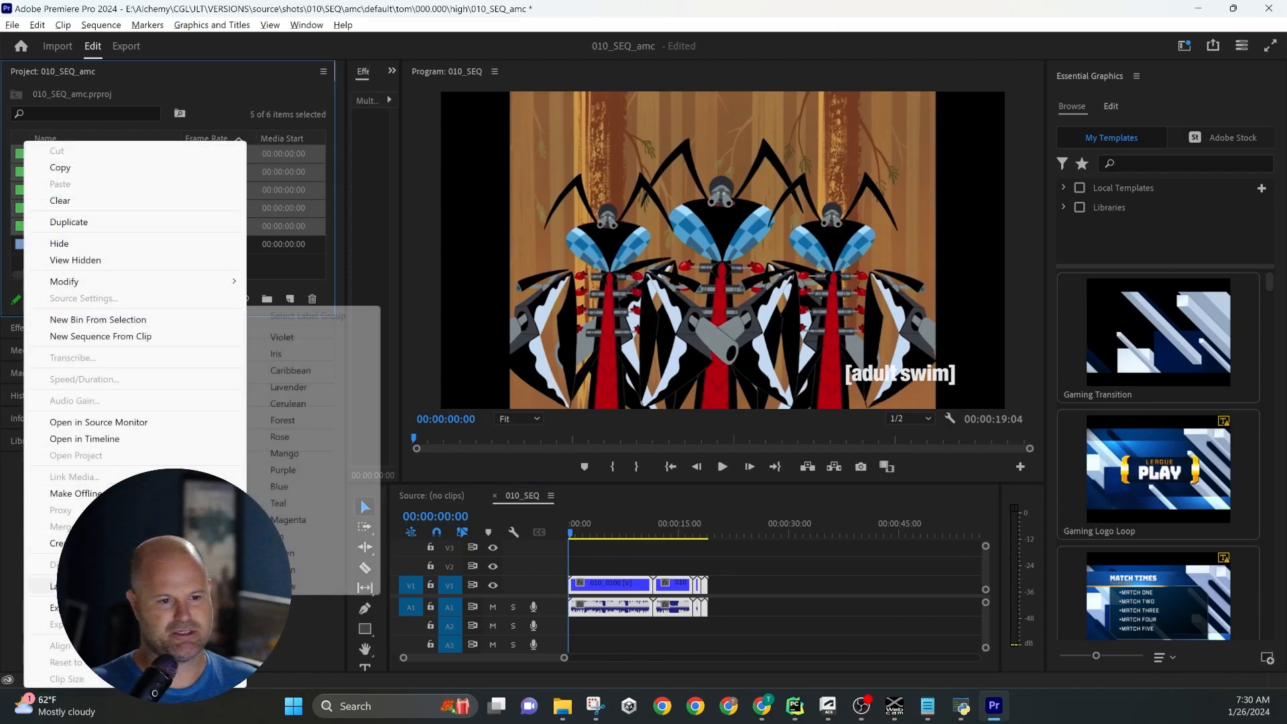
{"action": "left_click", "coordinate": [315, 487]}
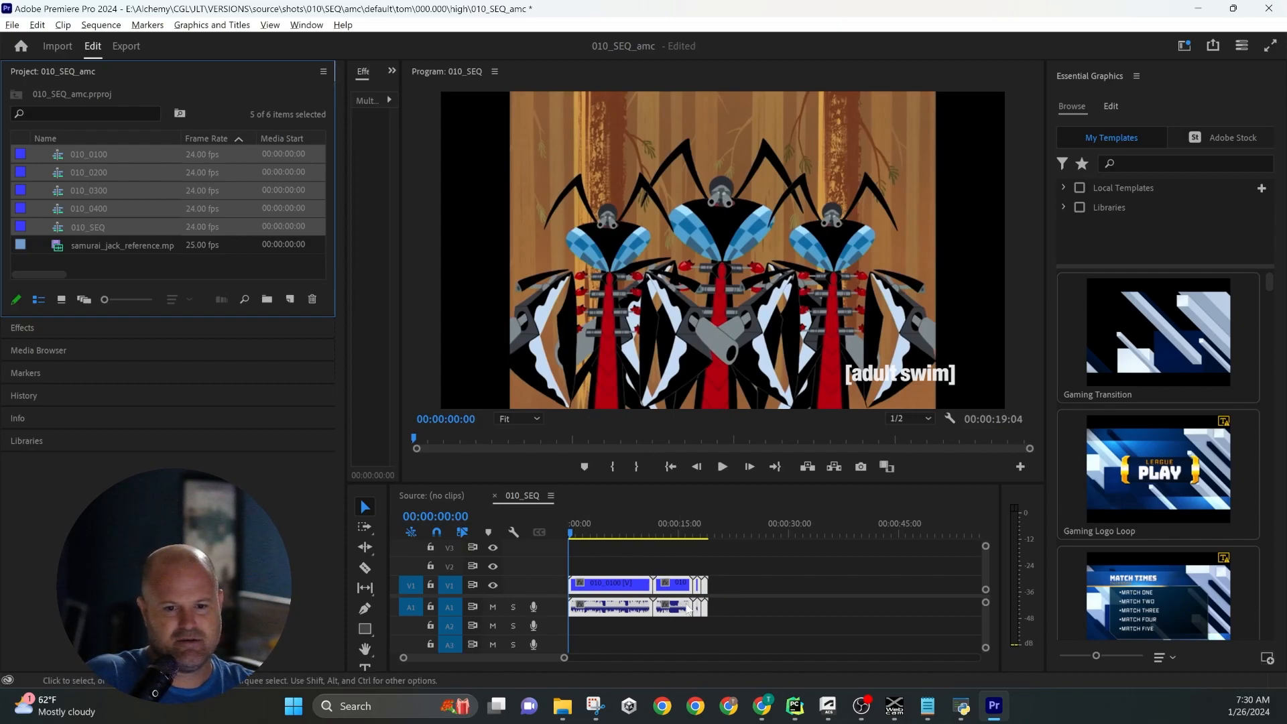
{"action": "left_click", "coordinate": [716, 571]}
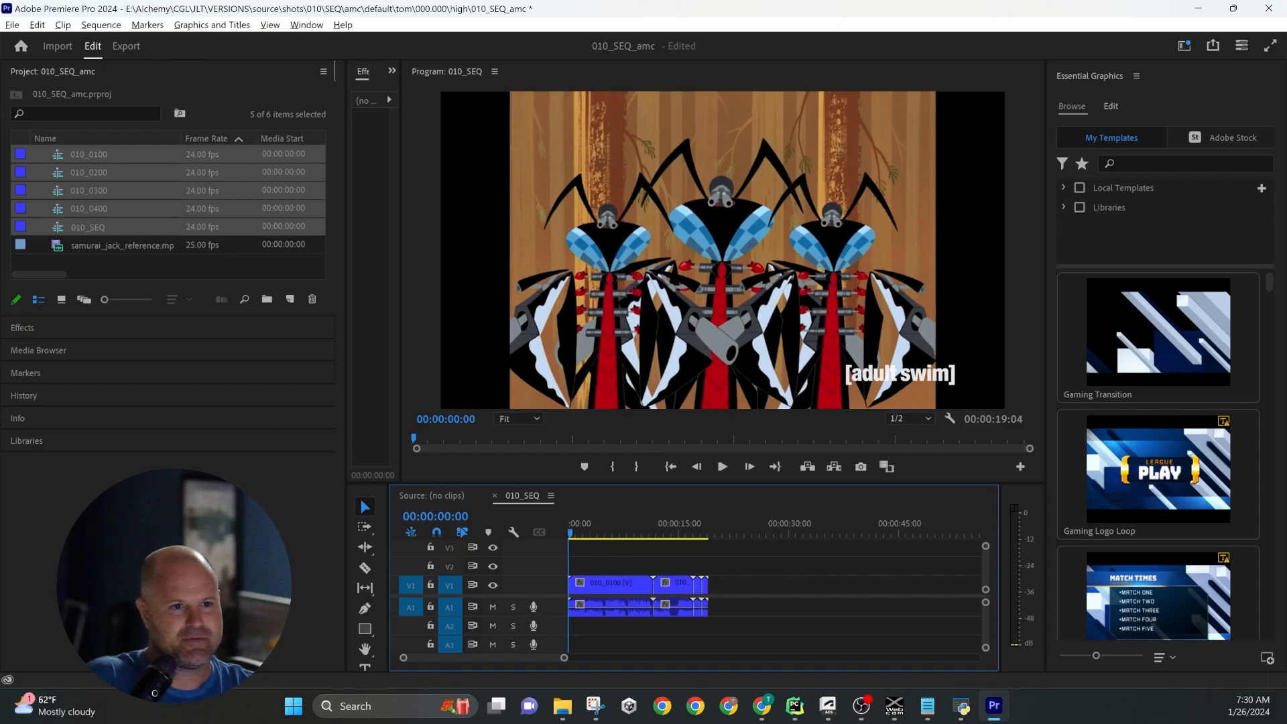
Save the project and start a Final Cut Pro XML export of 010_SEQ.
{"action": "key", "text": "ctrl+s"}
{"action": "left_click", "coordinate": [12, 25]}
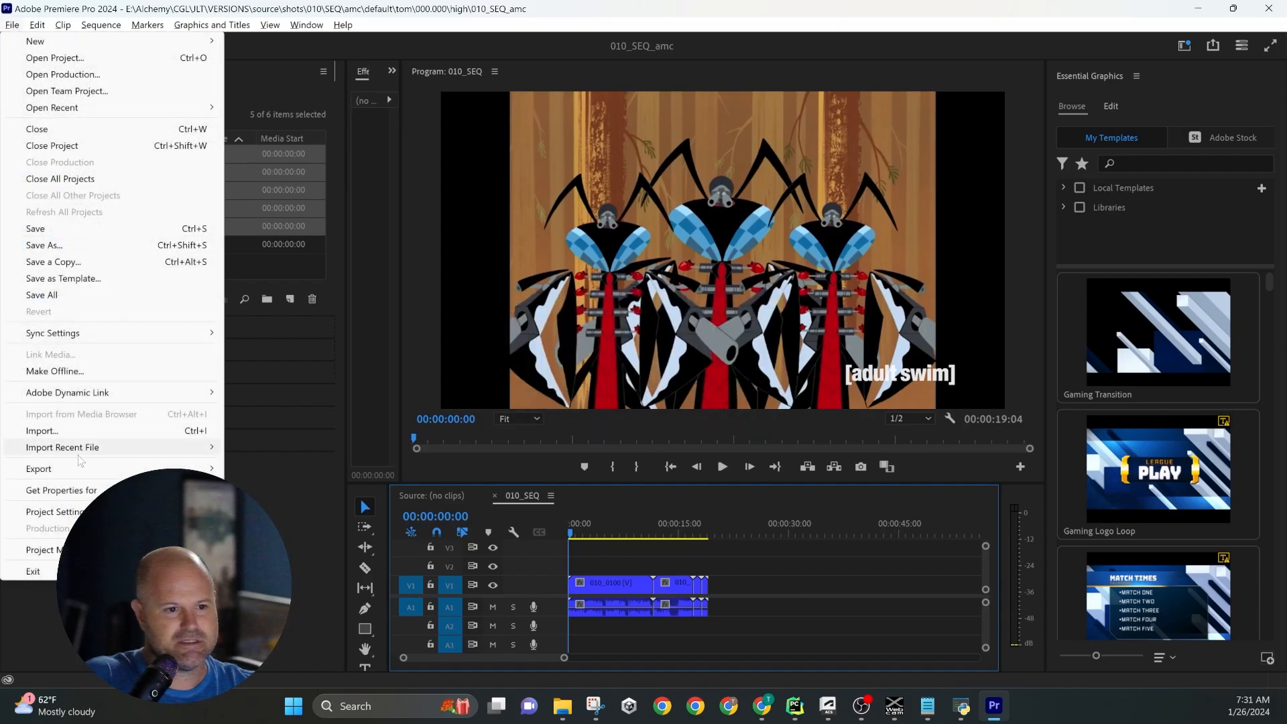
{"action": "mouse_move", "coordinate": [86, 470]}
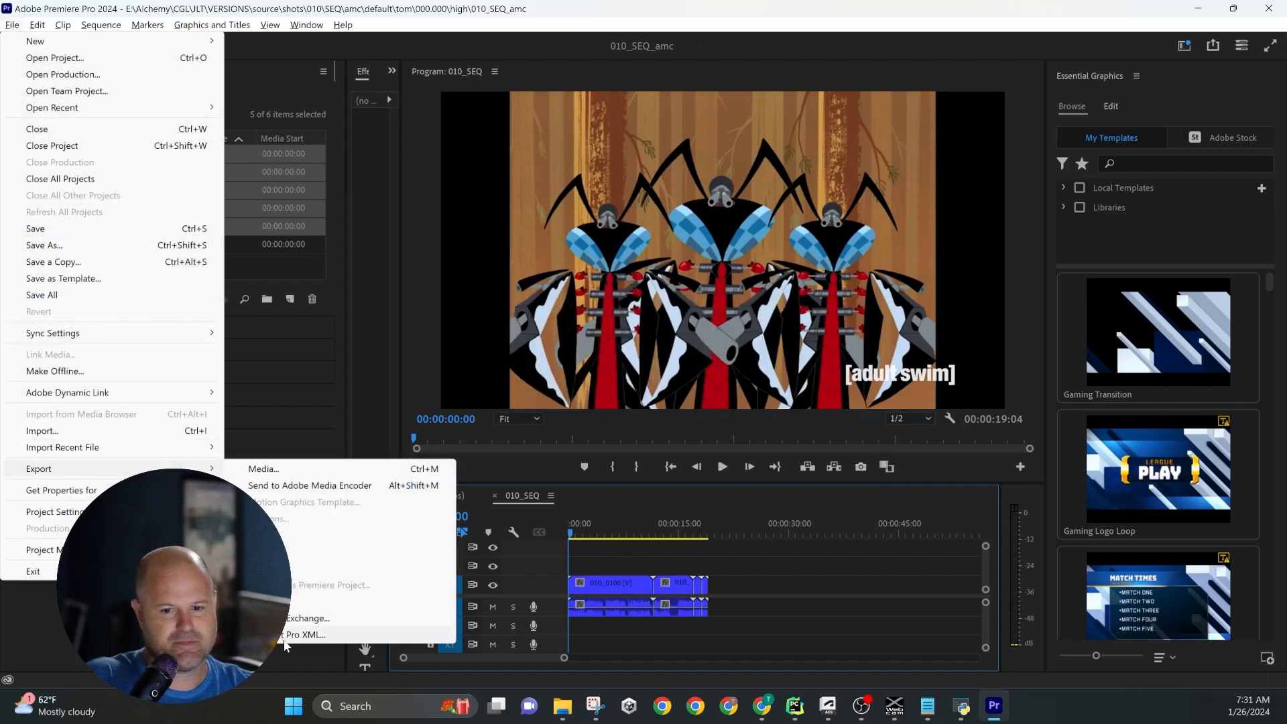
{"action": "left_click", "coordinate": [285, 640]}
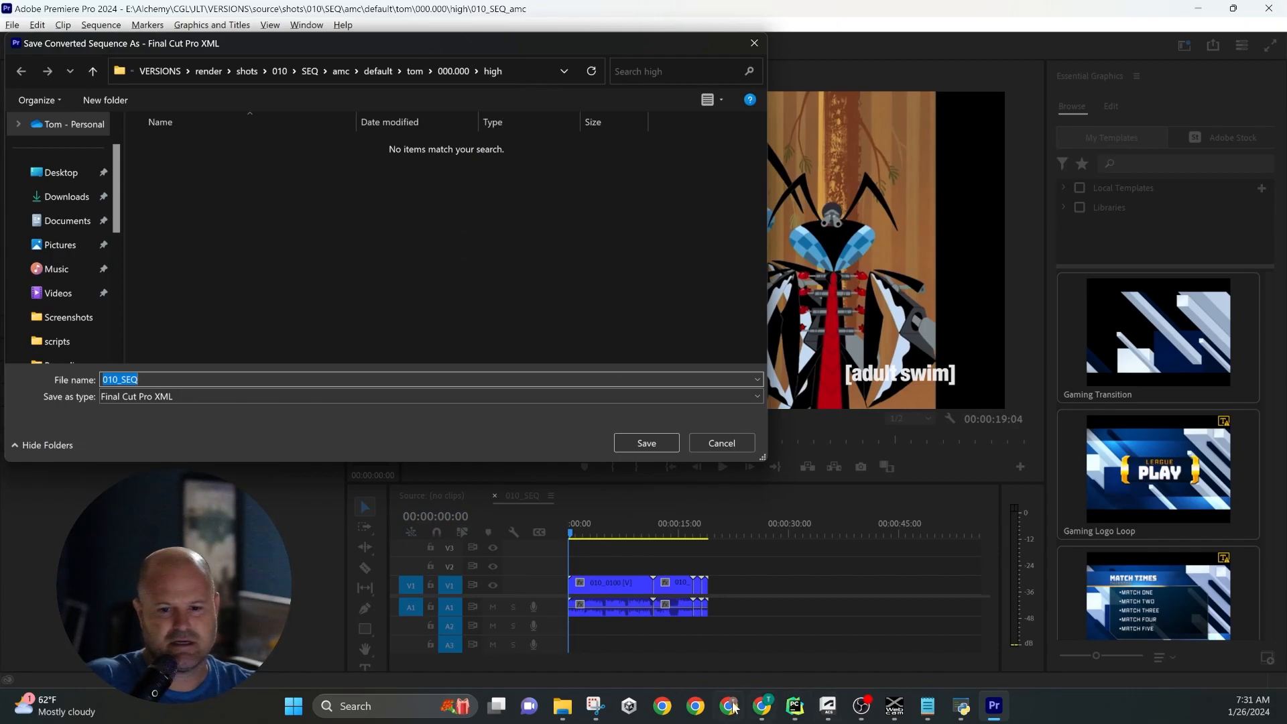
Switch to Magic Browser, select the 010_SEQ_amc project file and open its source folder in File Explorer.
{"action": "mouse_move", "coordinate": [964, 711]}
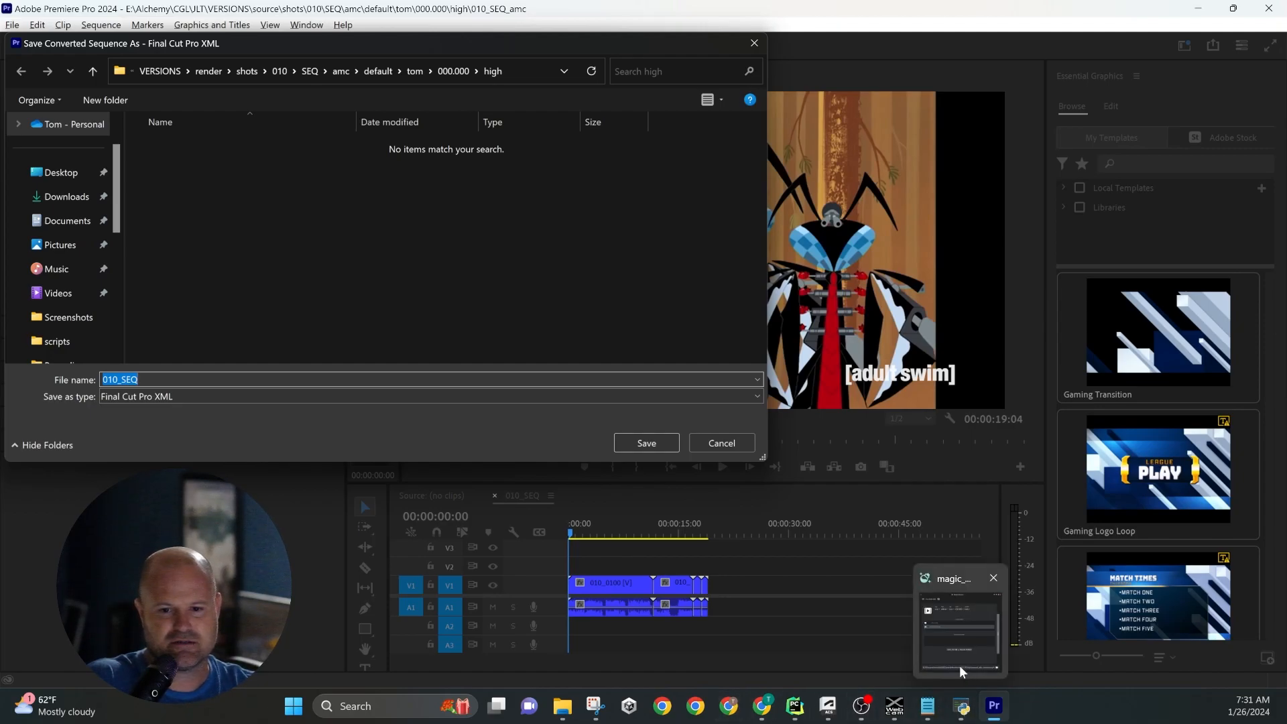
{"action": "left_click", "coordinate": [960, 645]}
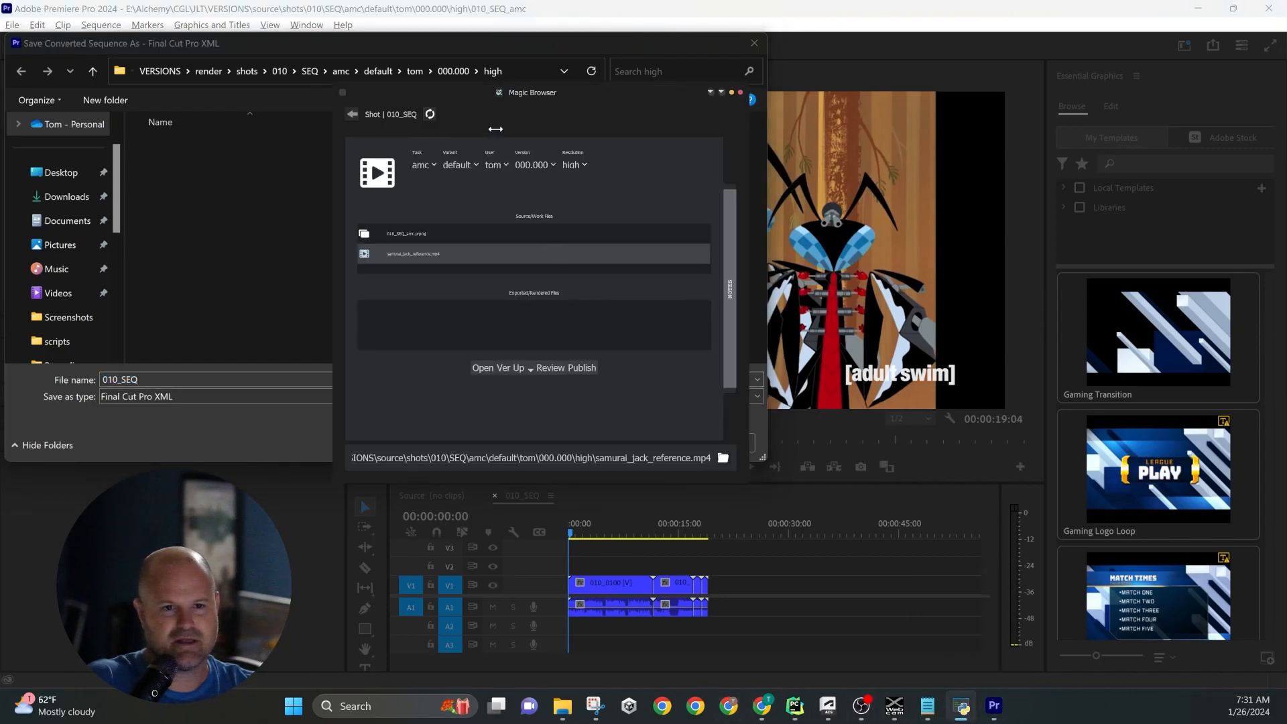
{"action": "left_click_drag", "start_coordinate": [471, 89], "coordinate": [799, 96]}
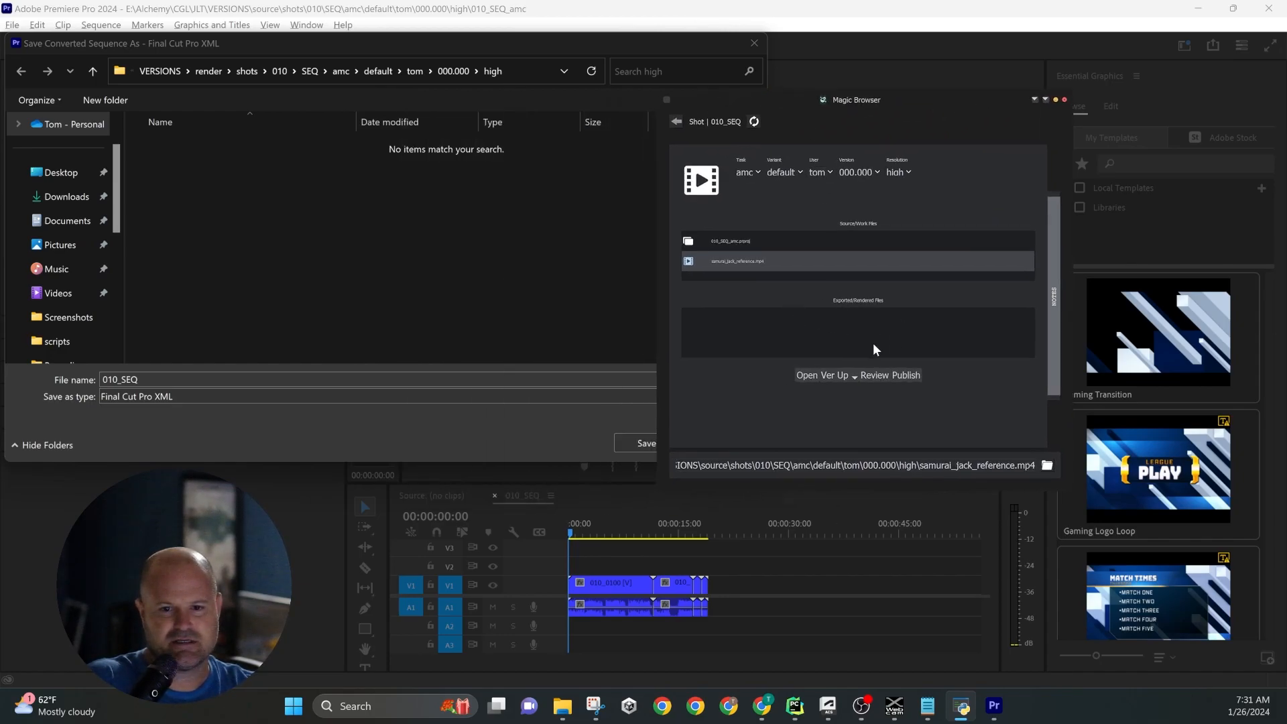
{"action": "left_click", "coordinate": [798, 247]}
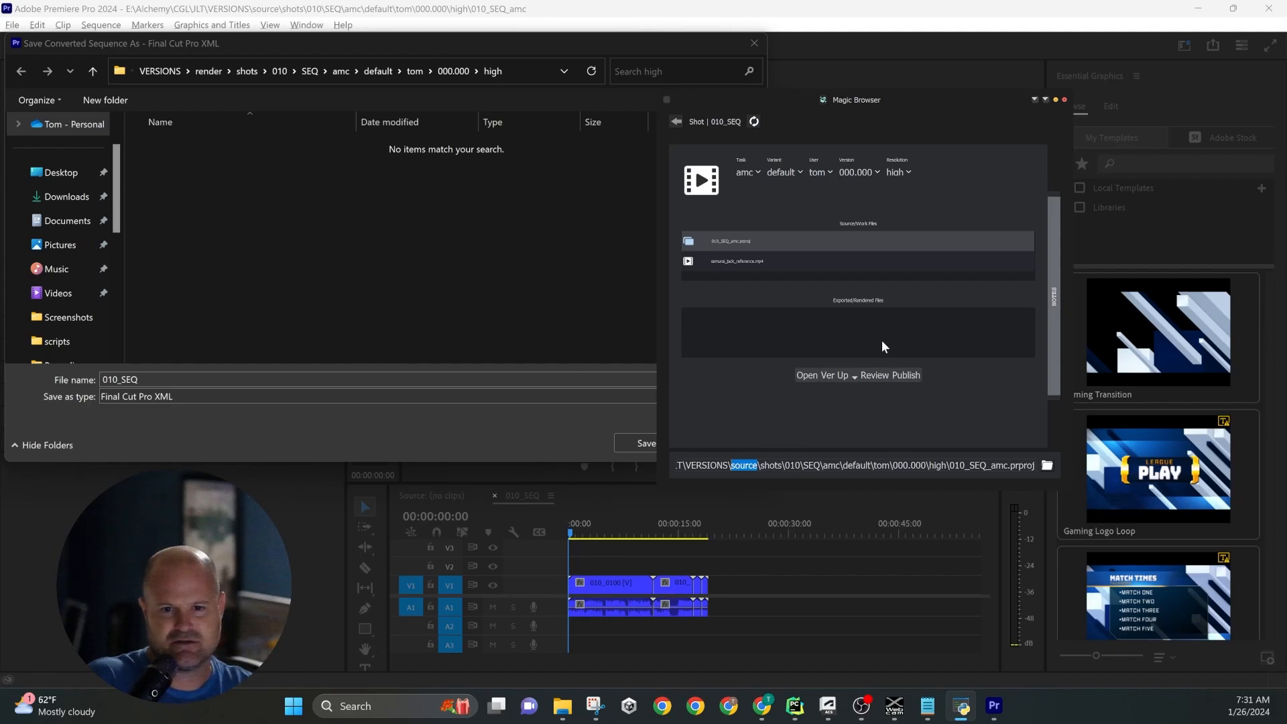
{"action": "mouse_move", "coordinate": [866, 333]}
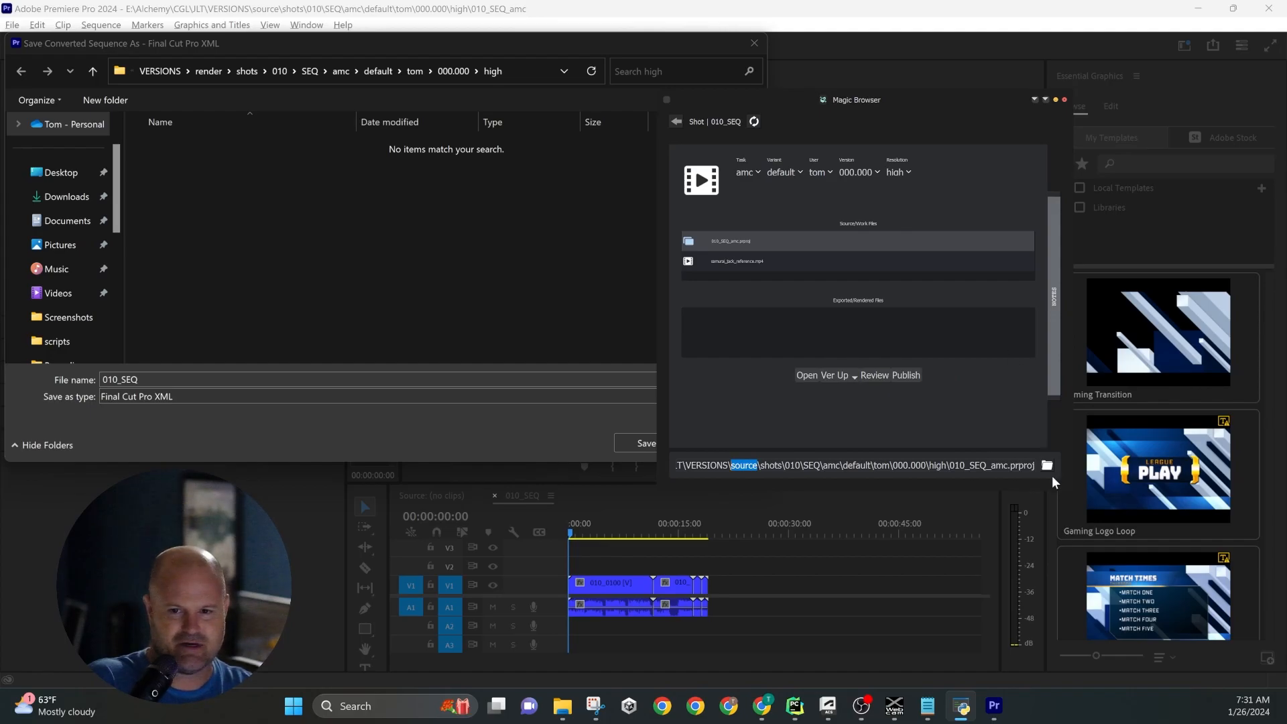
{"action": "left_click_drag", "start_coordinate": [948, 465], "coordinate": [676, 464]}
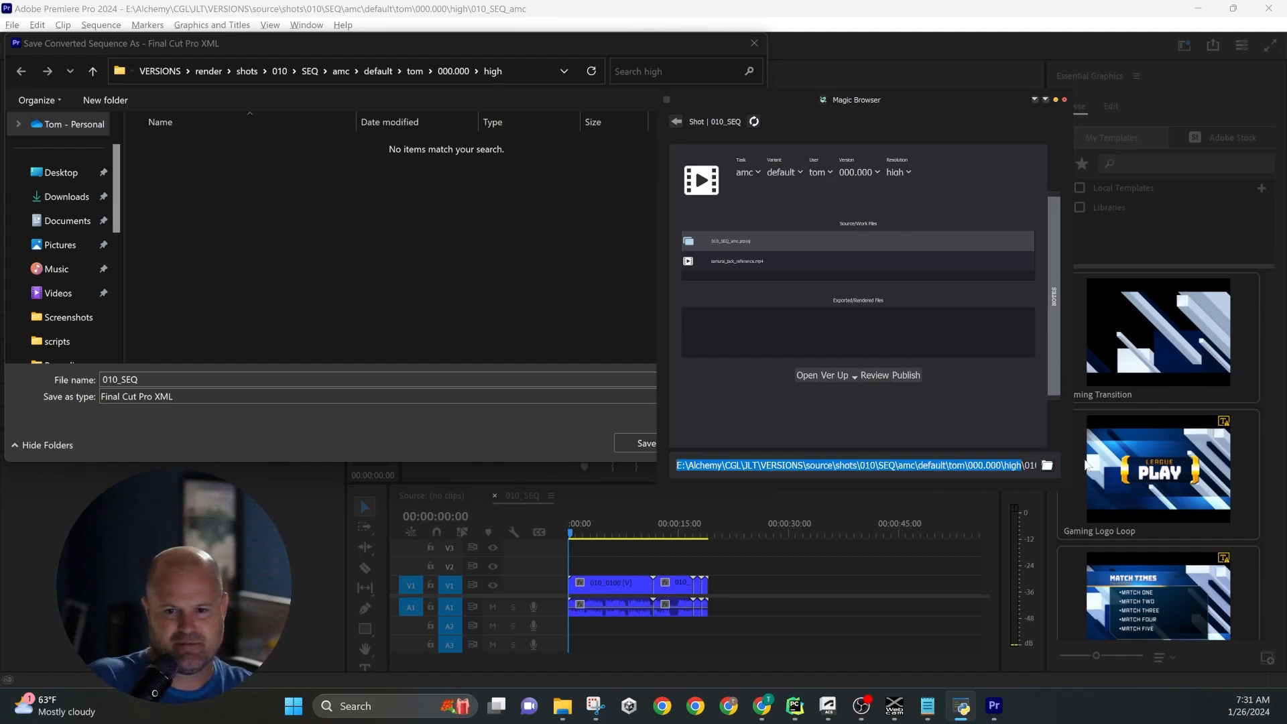
{"action": "left_click", "coordinate": [1049, 465]}
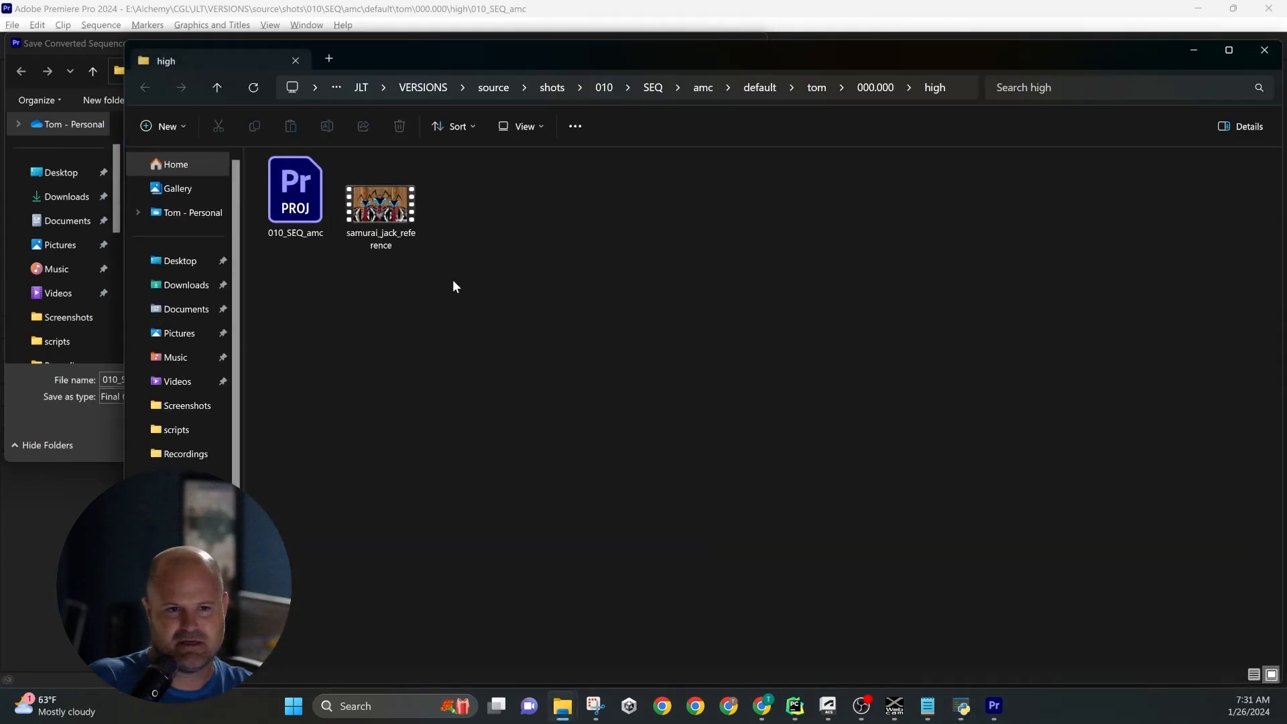
Go to the matching render folder by replacing "source" with "render" in the folder path.
{"action": "left_click", "coordinate": [956, 87]}
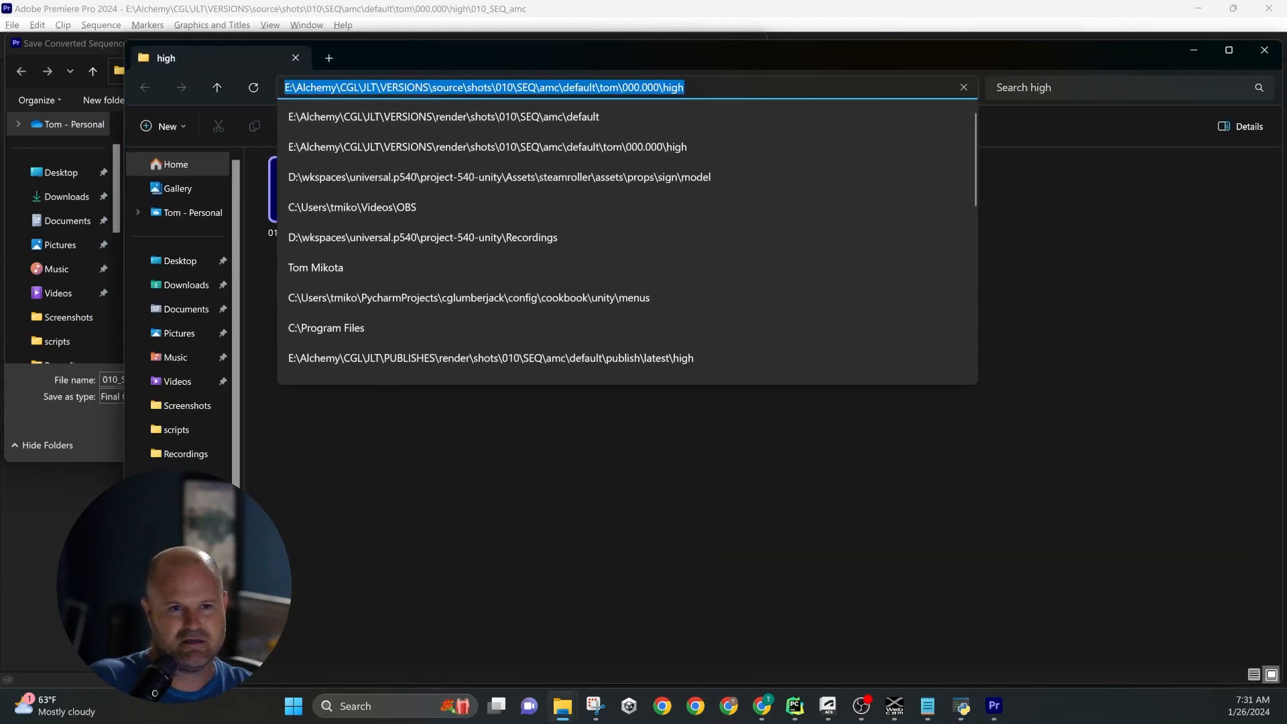
{"action": "left_click", "coordinate": [697, 88]}
{"action": "left_click_drag", "start_coordinate": [695, 88], "coordinate": [285, 88]}
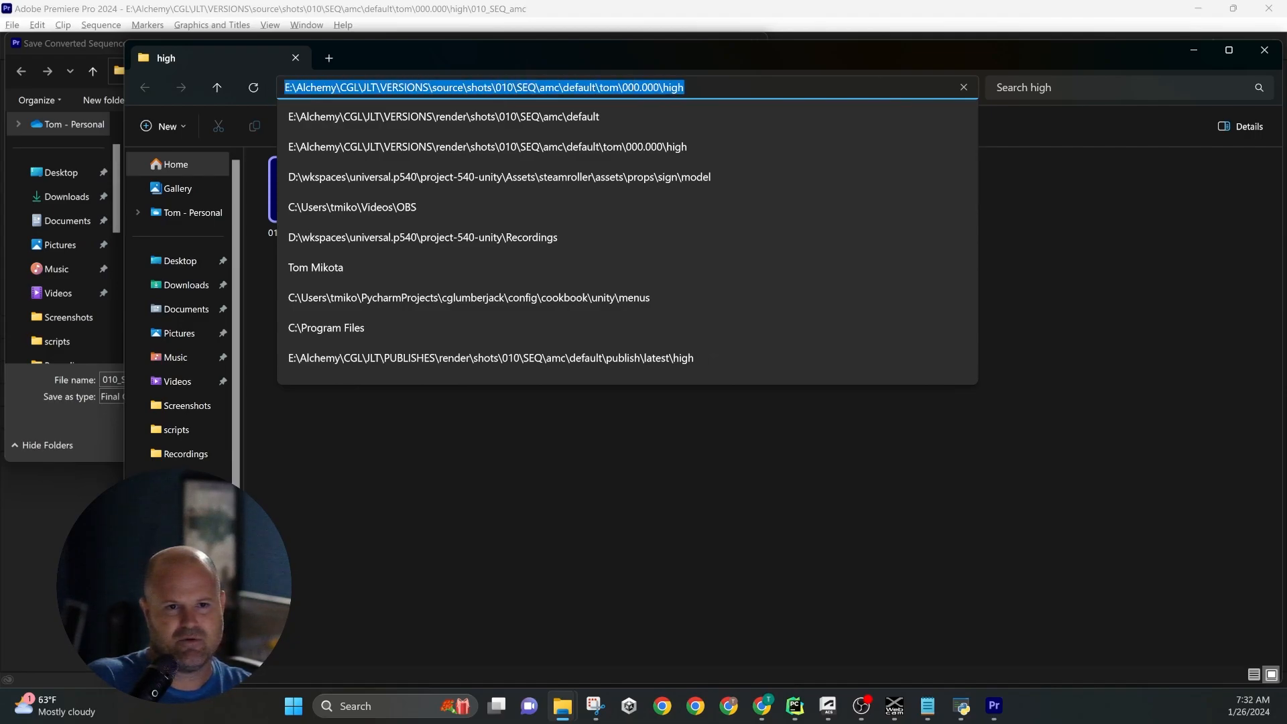
{"action": "left_click", "coordinate": [464, 88]}
{"action": "double_click", "coordinate": [462, 88]}
{"action": "type", "text": "render"}
{"action": "key", "text": "Return"}
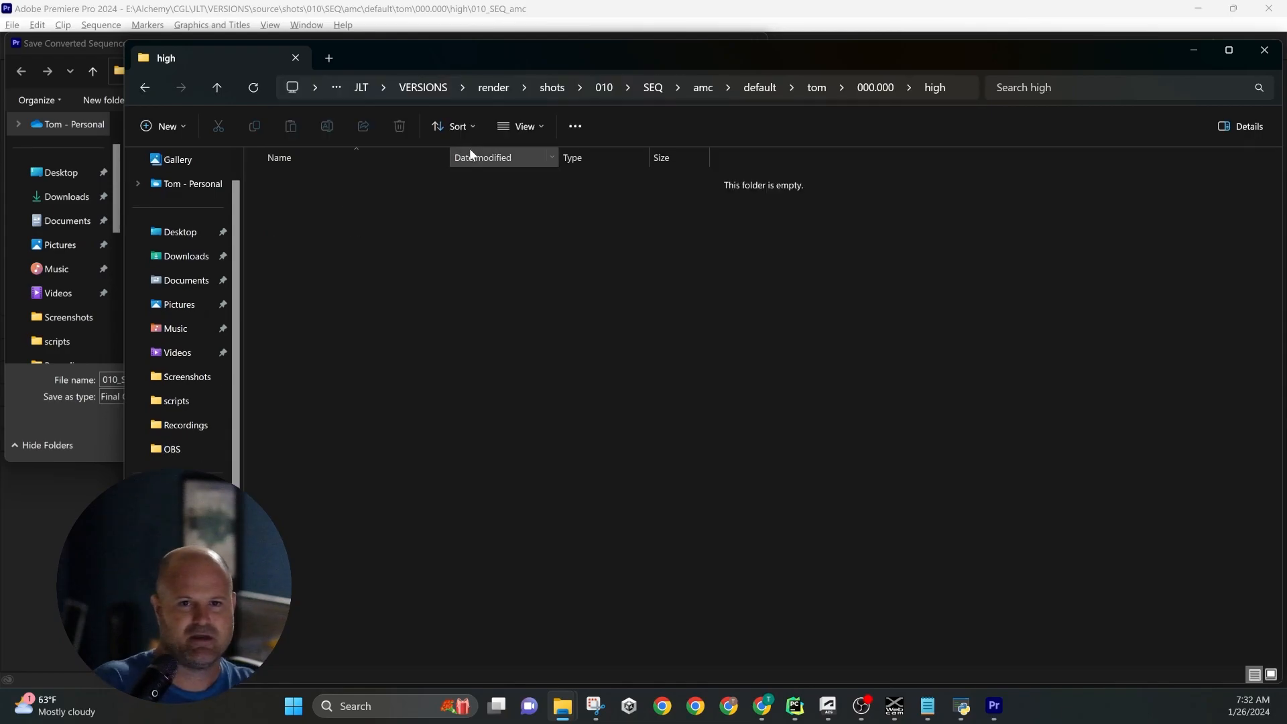
Copy the render folder's path, use it as the export location in Premiere Pro, and save the XML as 010_SEQ.
{"action": "left_click", "coordinate": [965, 91]}
{"action": "key", "text": "ctrl+x"}
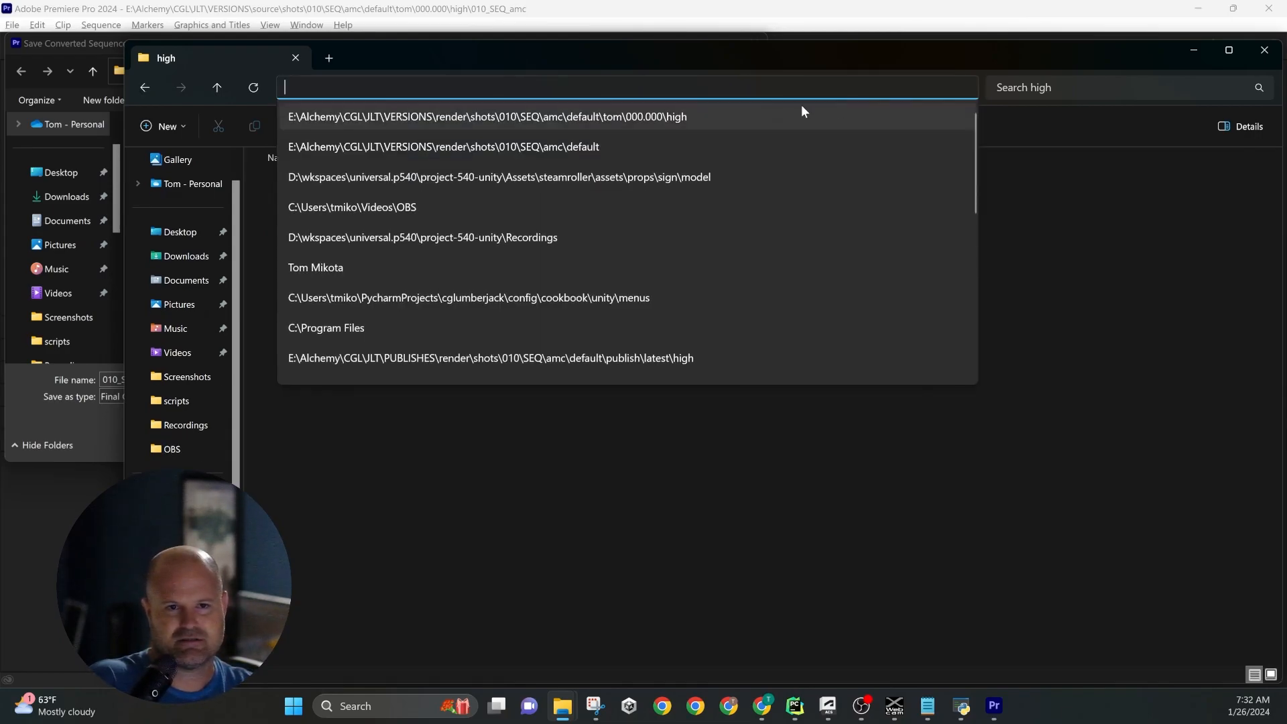
{"action": "left_click", "coordinate": [1137, 247]}
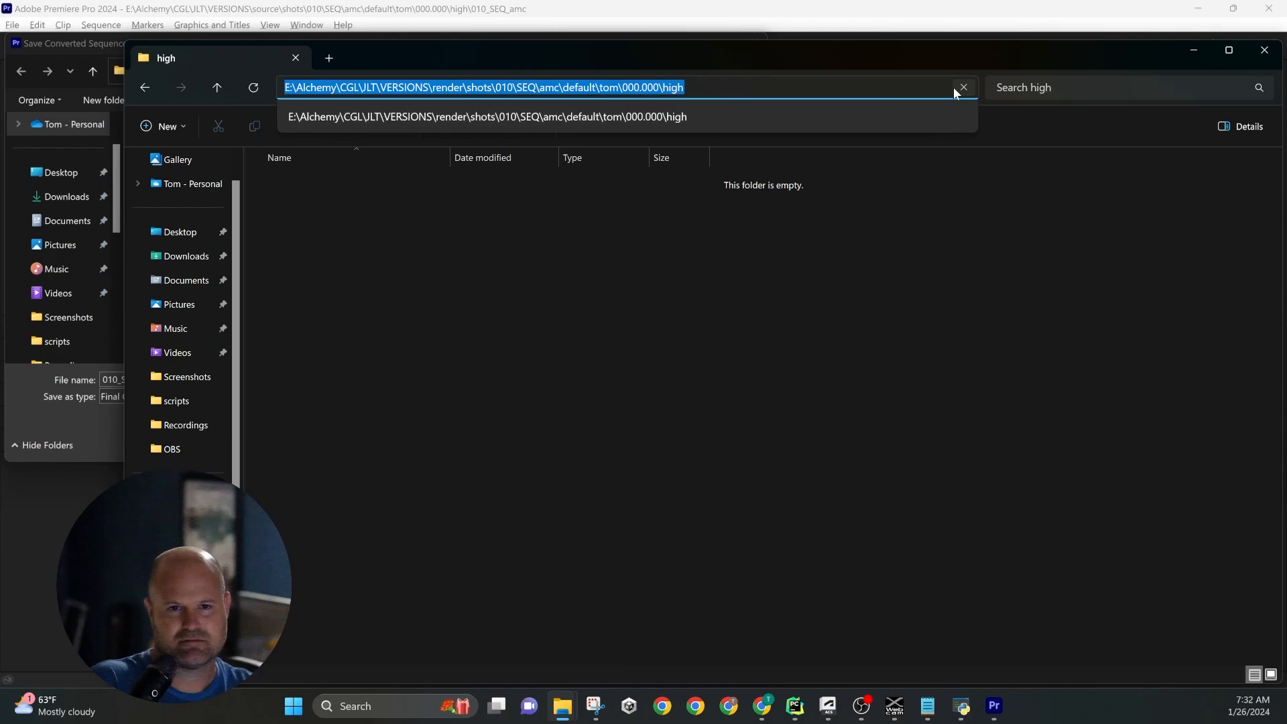
{"action": "left_click", "coordinate": [267, 30]}
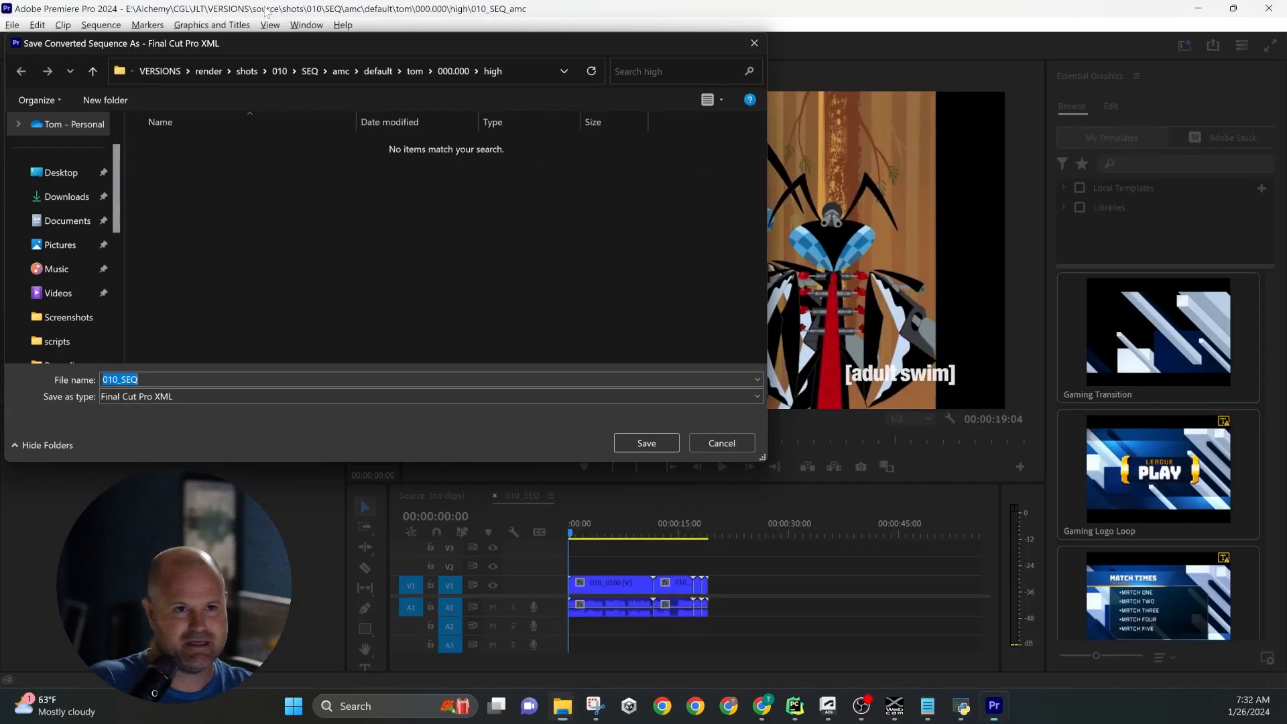
{"action": "left_click", "coordinate": [520, 75]}
{"action": "key", "text": "ctrl+v"}
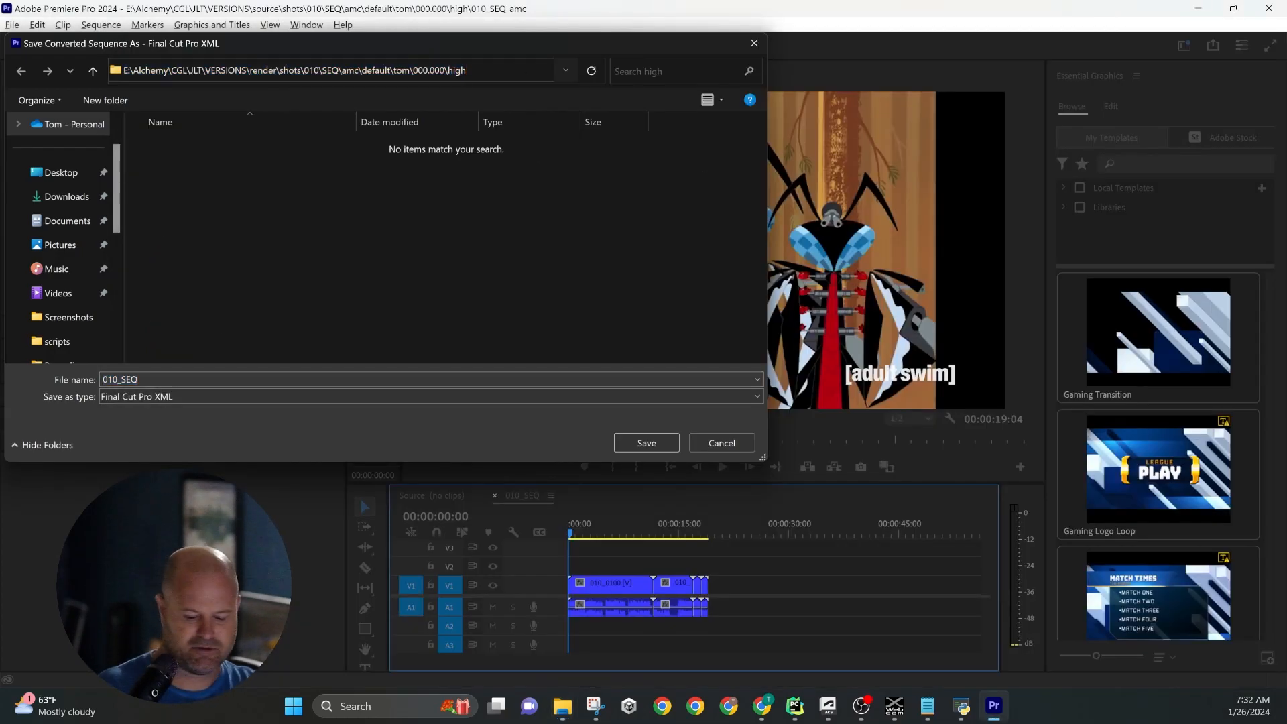
{"action": "key", "text": "Return"}
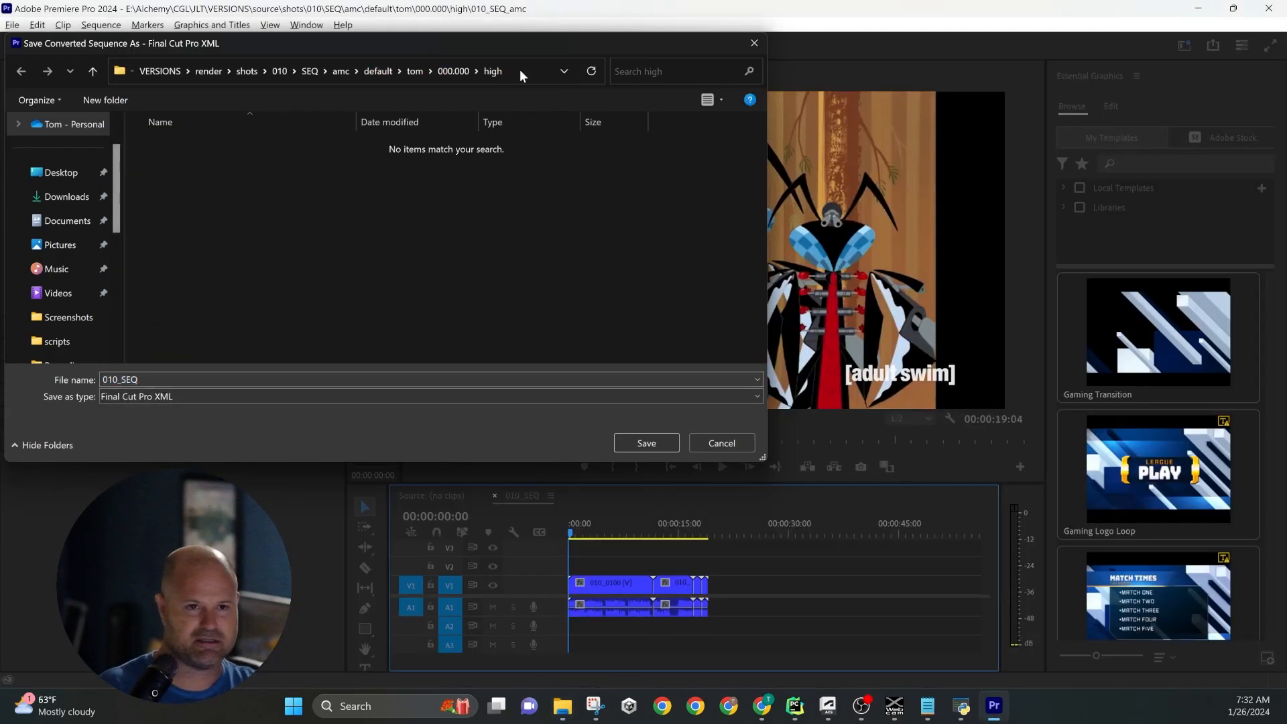
{"action": "left_click", "coordinate": [645, 445]}
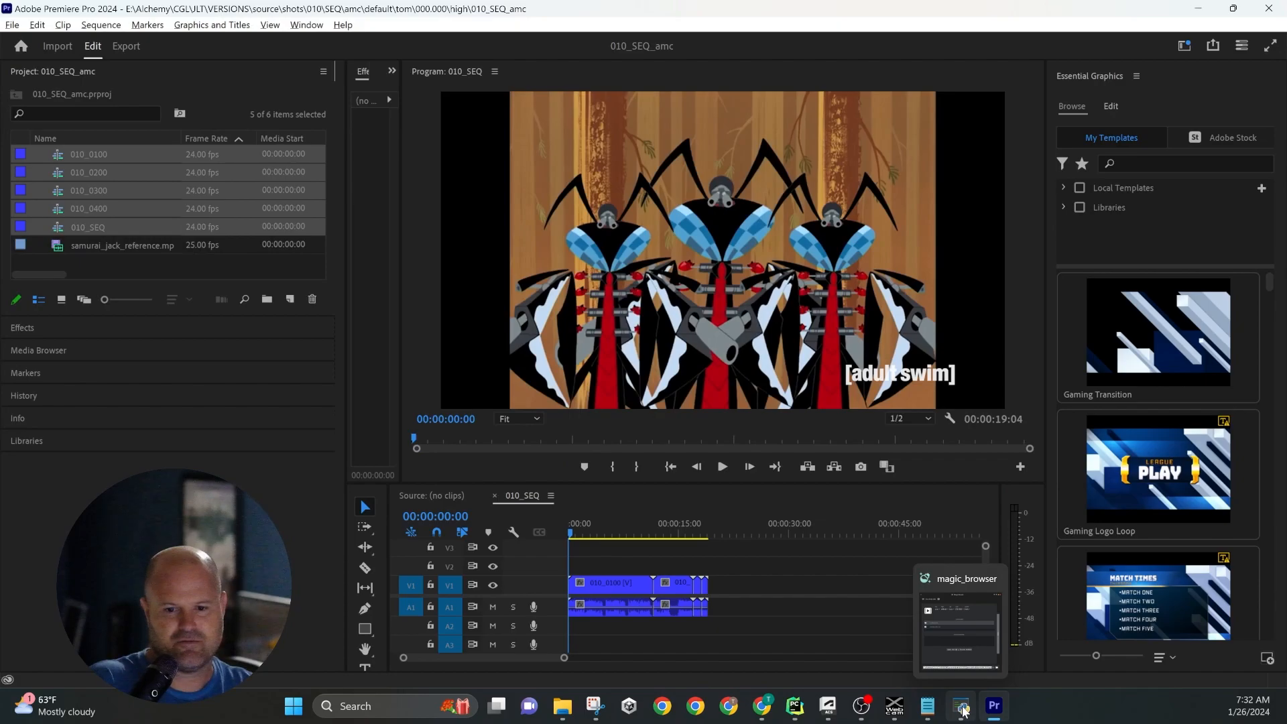
Refresh the 010_SEQ shot in Magic Browser to check its exported files, and return to Premiere Pro.
{"action": "left_click", "coordinate": [948, 658]}
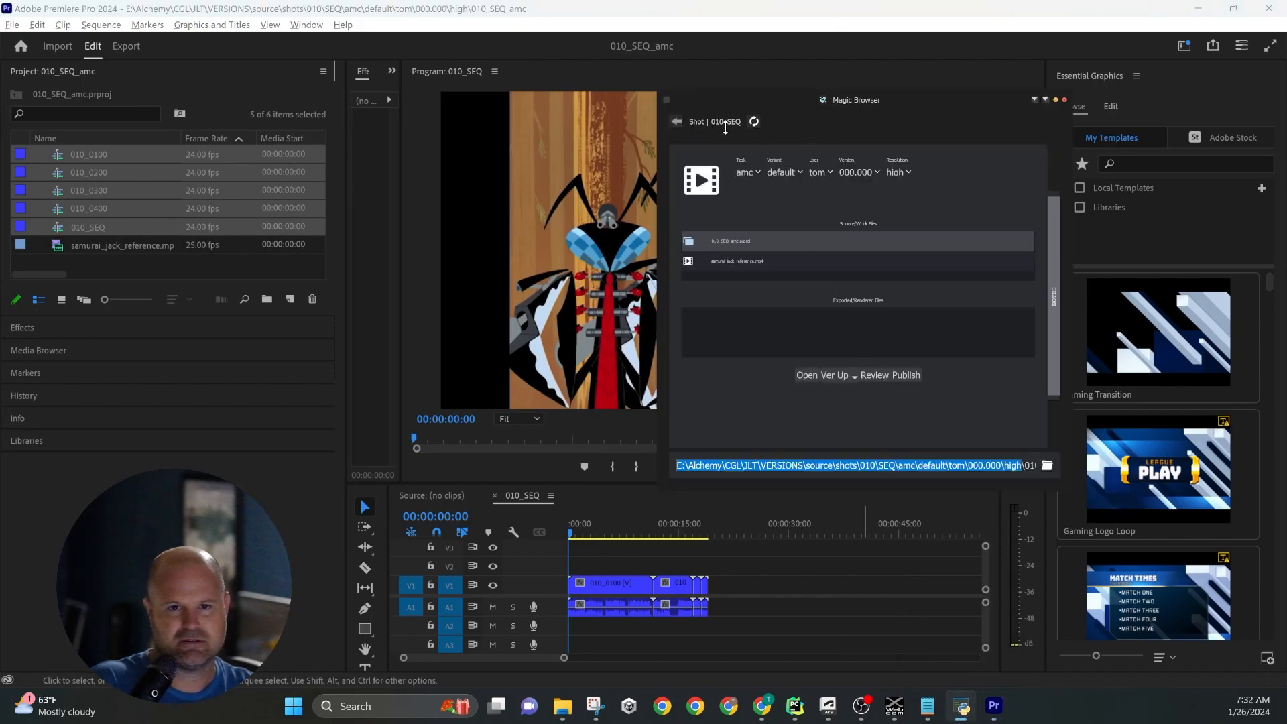
{"action": "left_click", "coordinate": [753, 122]}
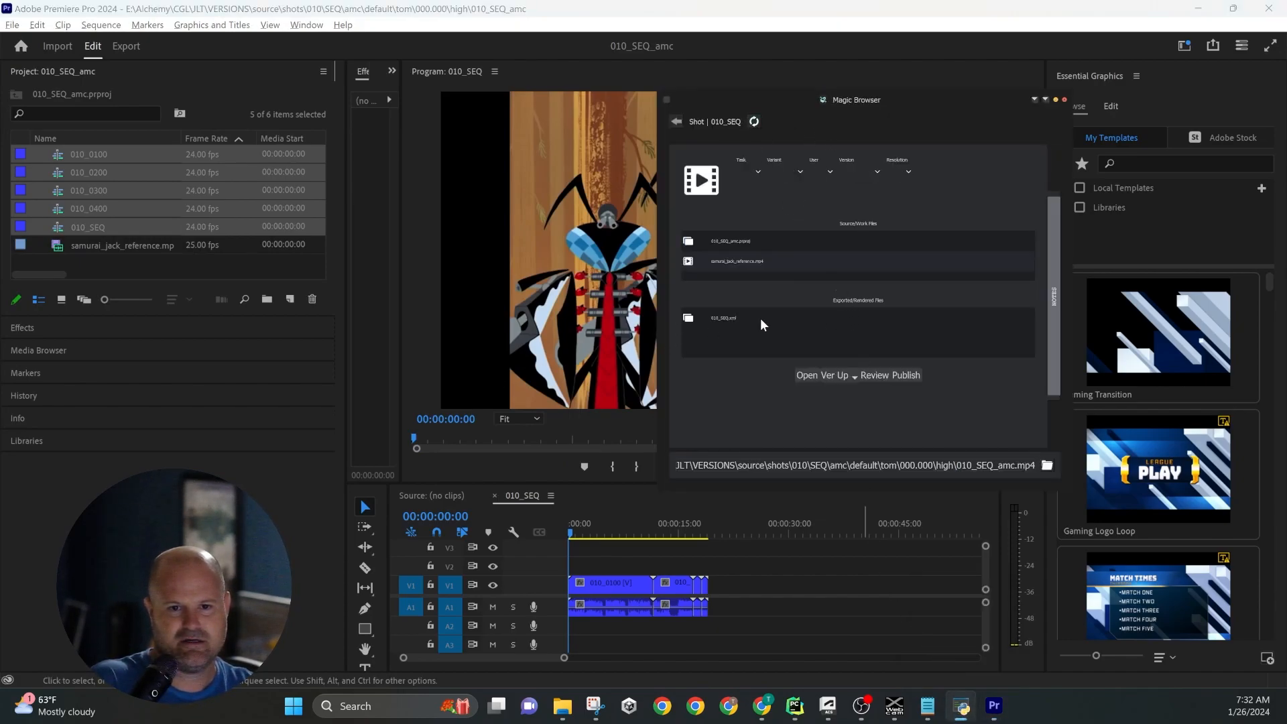
{"action": "left_click", "coordinate": [285, 522]}
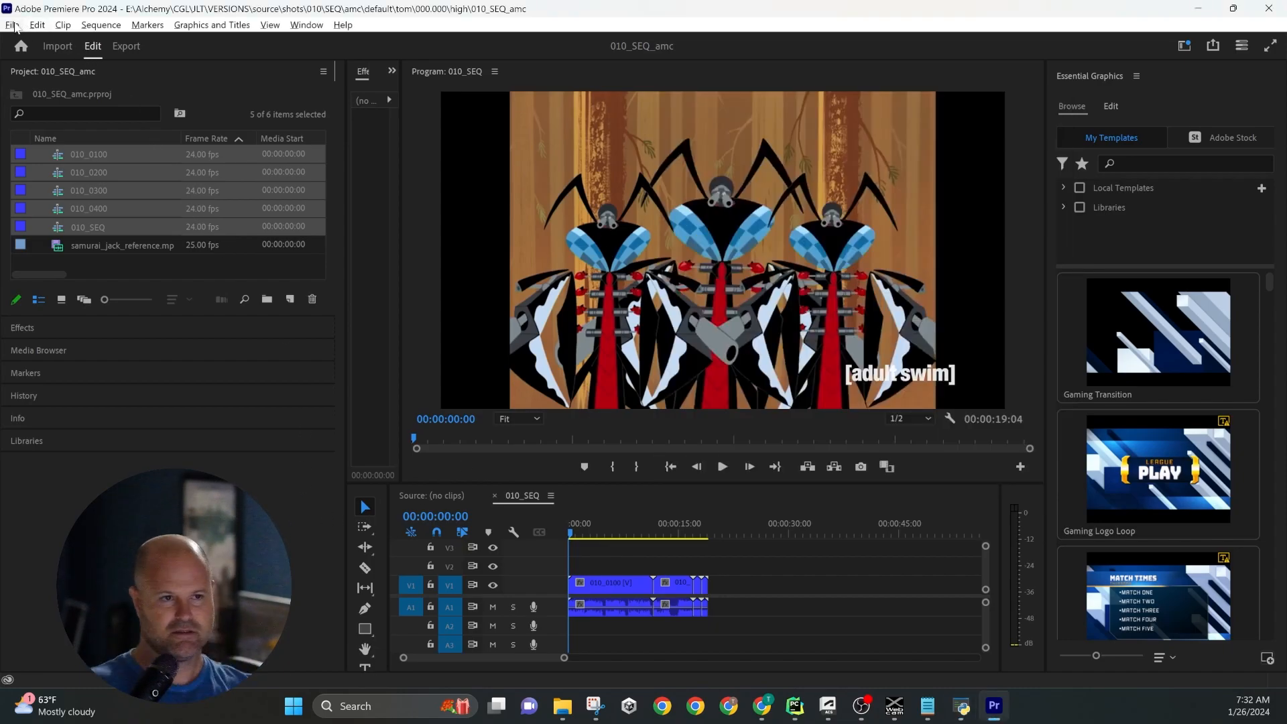
Export the 010_SEQ sequence as the H.264 video 010_SEQ.mp4 into the shot's 000.000 high render folder.
{"action": "left_click", "coordinate": [14, 26]}
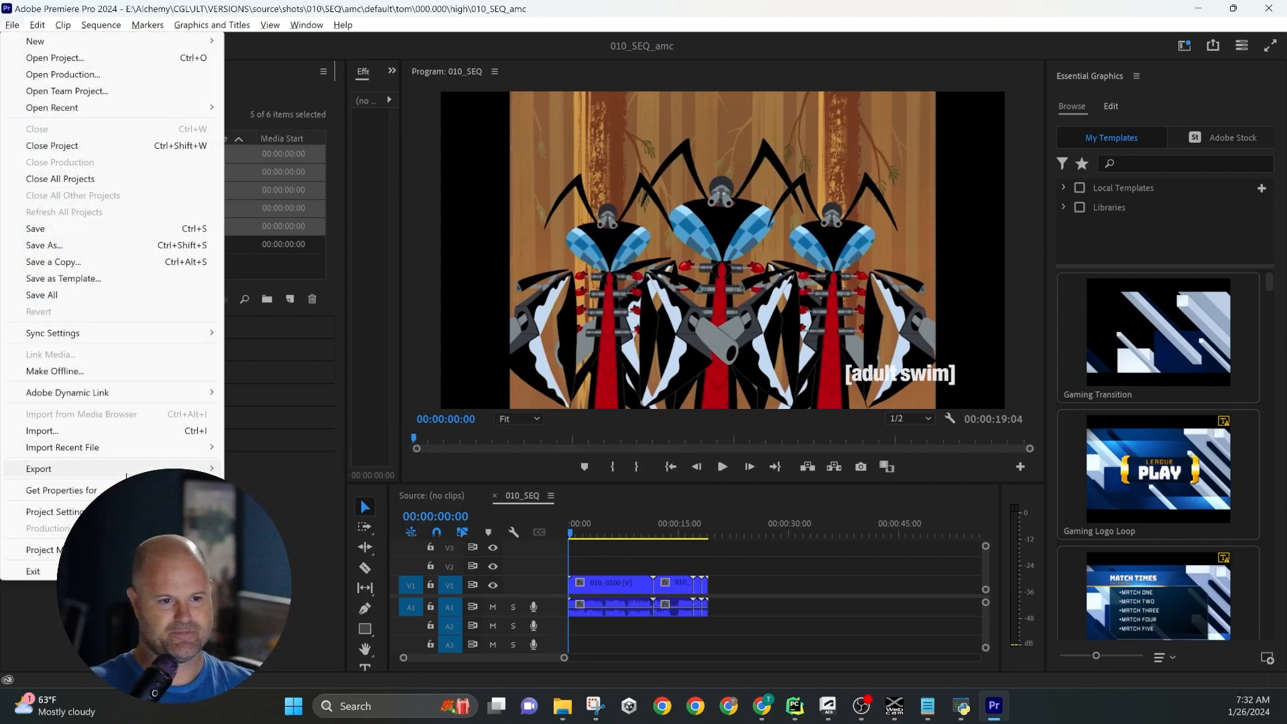
{"action": "mouse_move", "coordinate": [126, 475]}
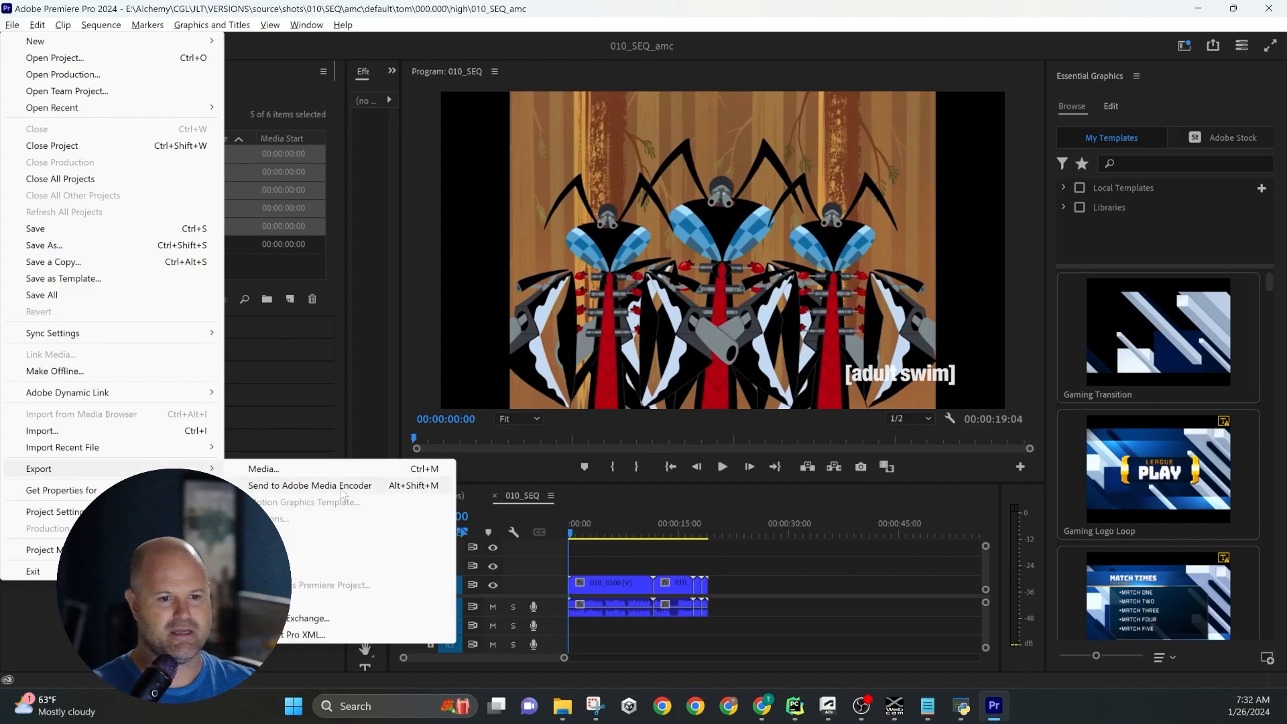
{"action": "left_click", "coordinate": [349, 474]}
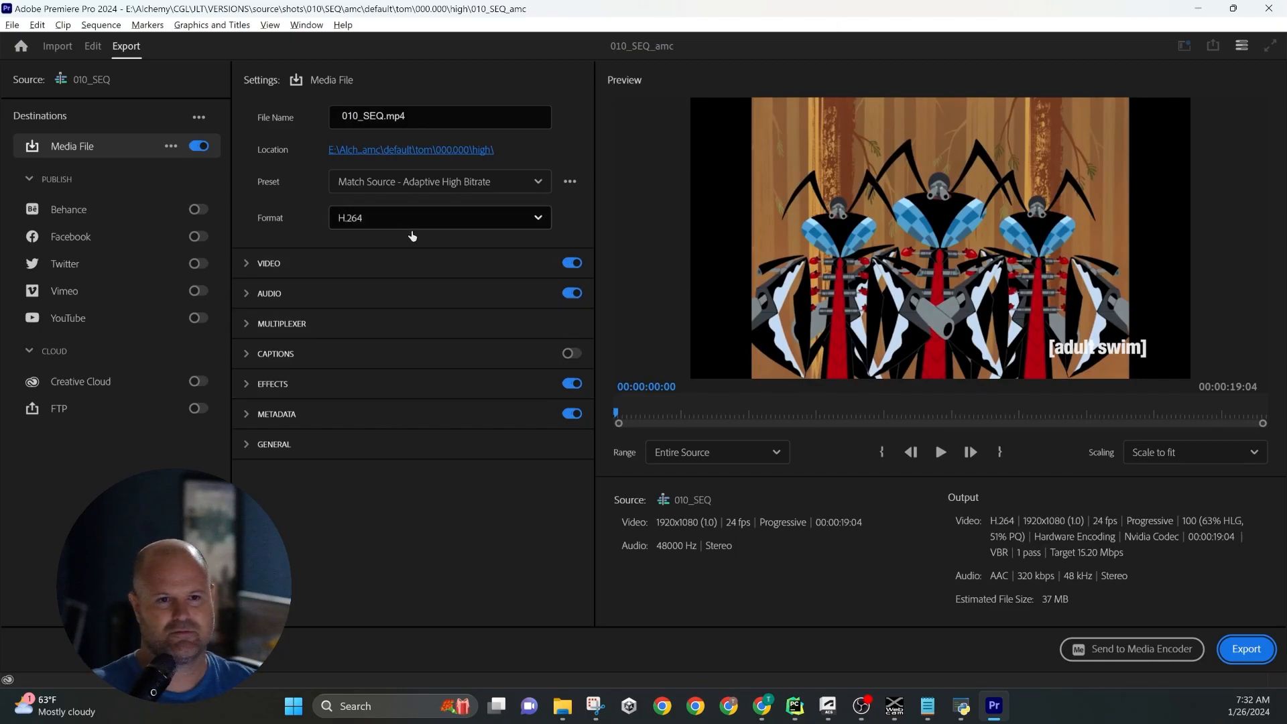
{"action": "left_click", "coordinate": [488, 149]}
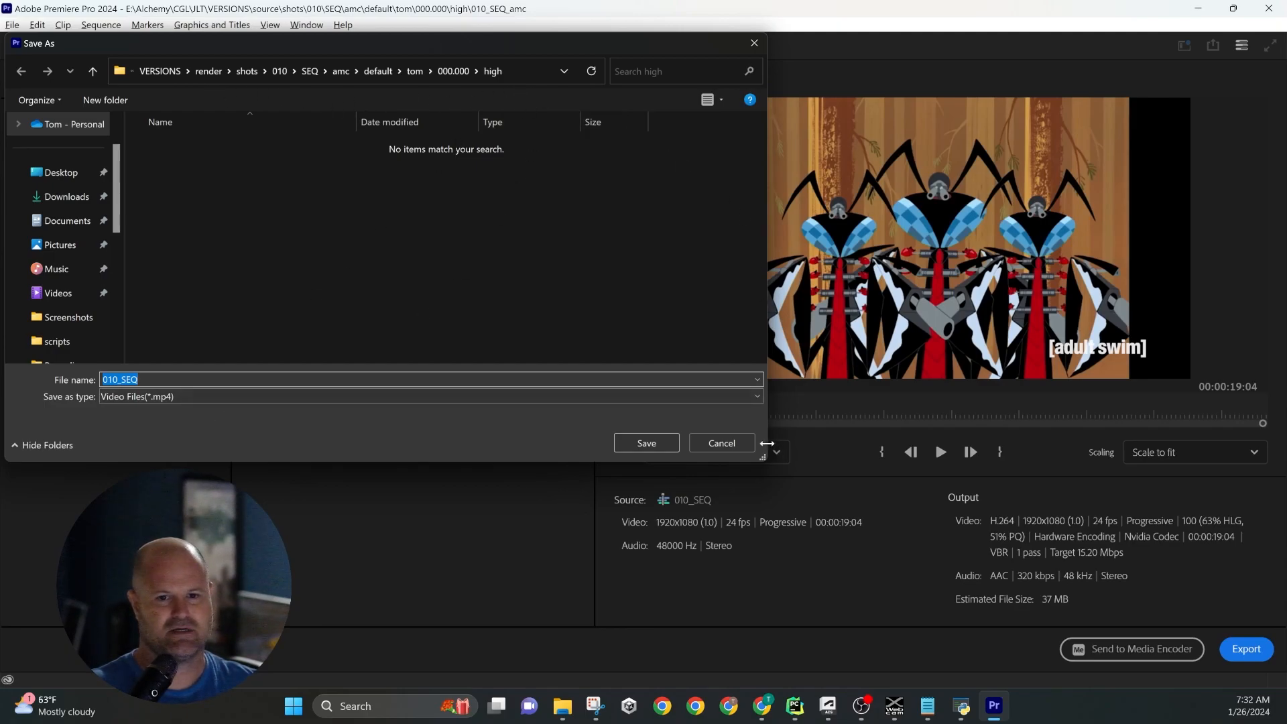
{"action": "left_click", "coordinate": [665, 443]}
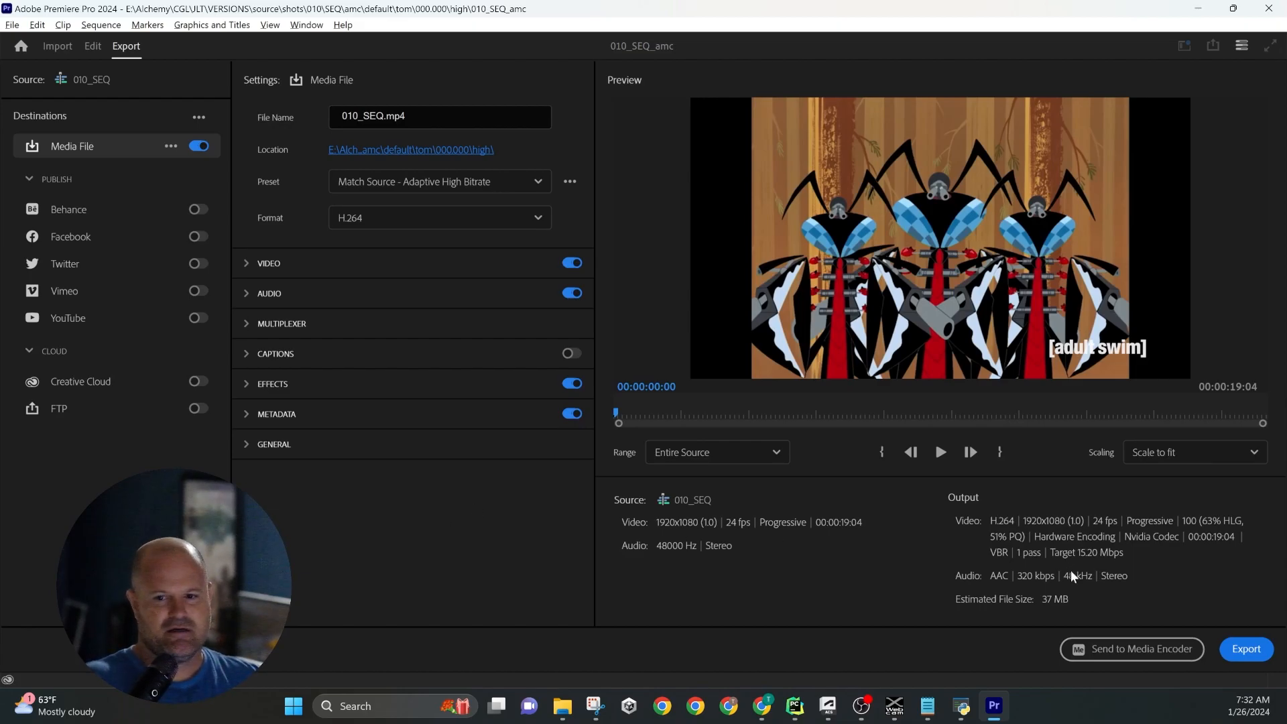
{"action": "left_click", "coordinate": [1246, 649]}
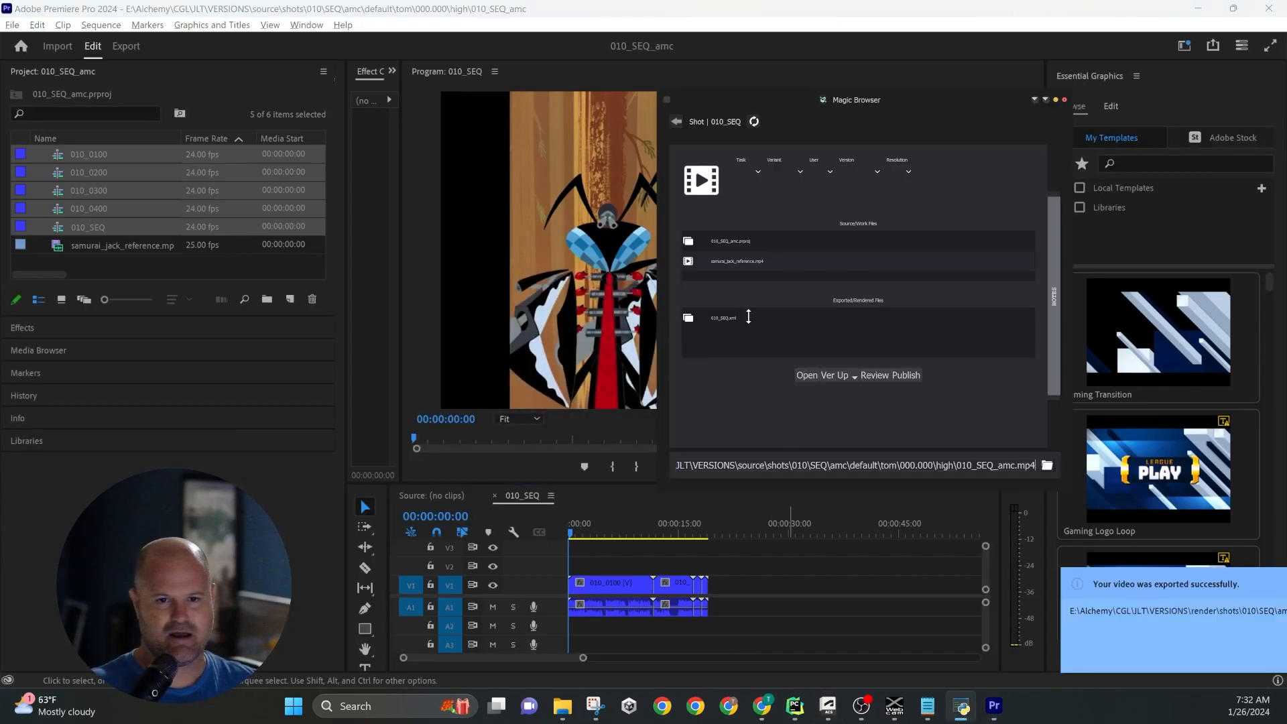
Refresh the 010_SEQ shot in Magic Browser and publish its exported 010_SEQ.xml, running all preflight checks.
{"action": "left_click", "coordinate": [754, 121]}
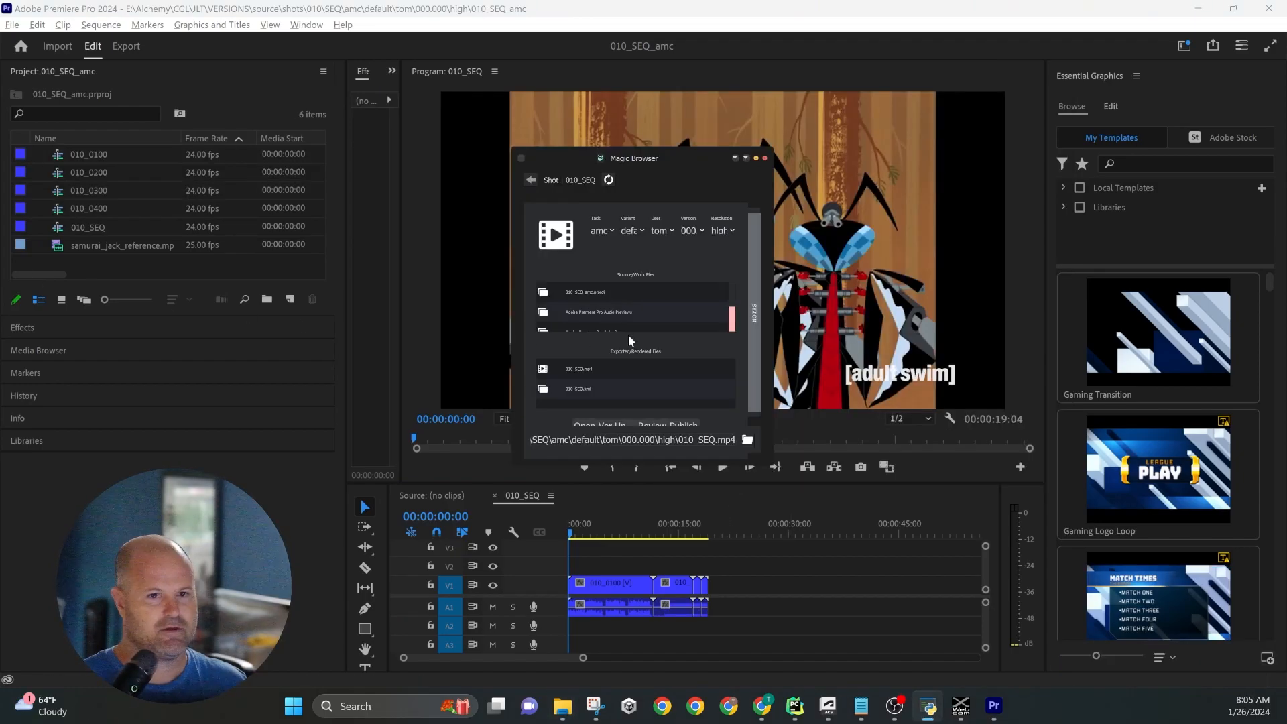
{"action": "left_click_drag", "start_coordinate": [771, 463], "coordinate": [821, 514]}
{"action": "left_click", "coordinate": [618, 397]}
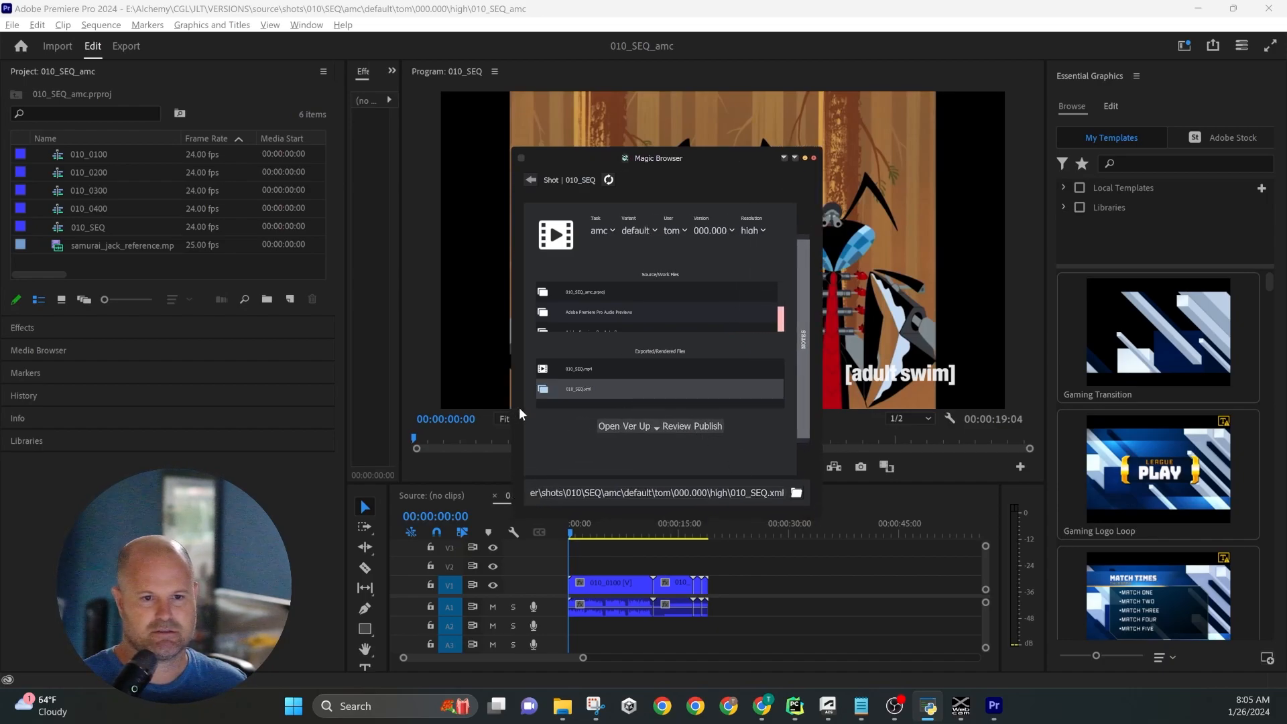
{"action": "left_click", "coordinate": [708, 427]}
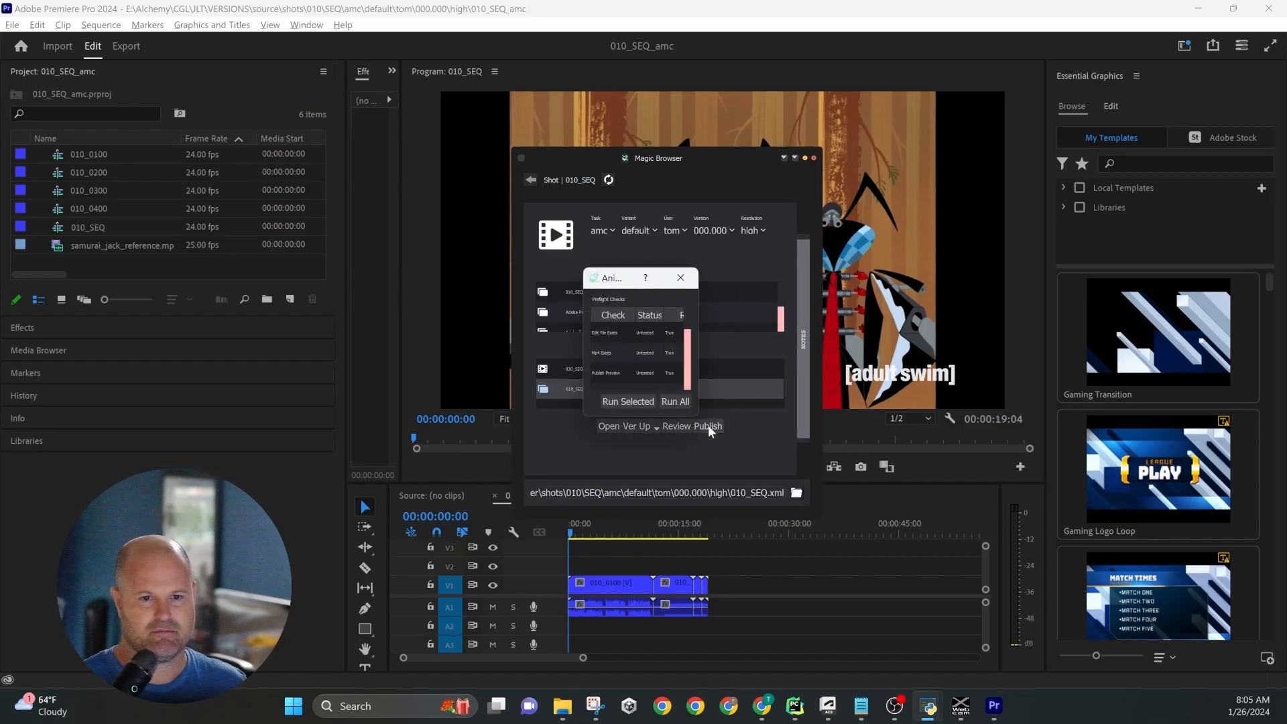
{"action": "left_click_drag", "start_coordinate": [696, 417], "coordinate": [867, 614]}
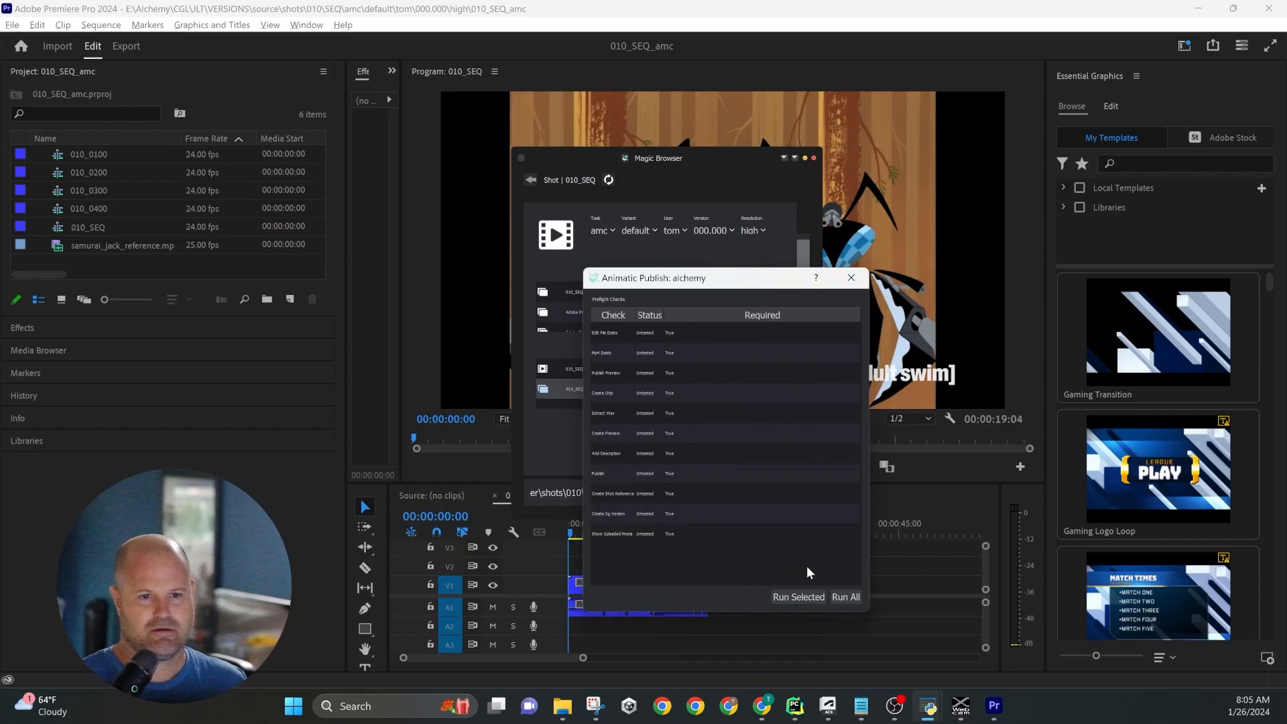
{"action": "left_click", "coordinate": [845, 596]}
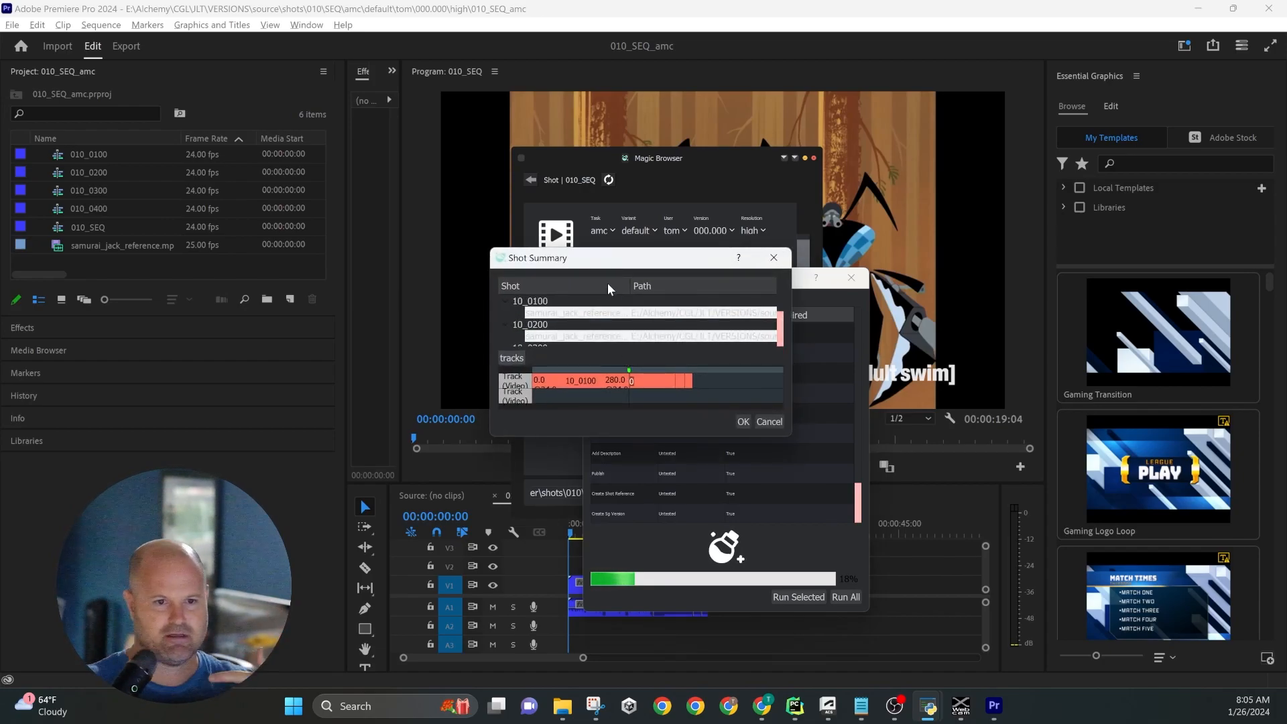
Enlarge the Shot Summary to review the four shots and their tracks, and accept it.
{"action": "left_click_drag", "start_coordinate": [612, 262], "coordinate": [970, 228]}
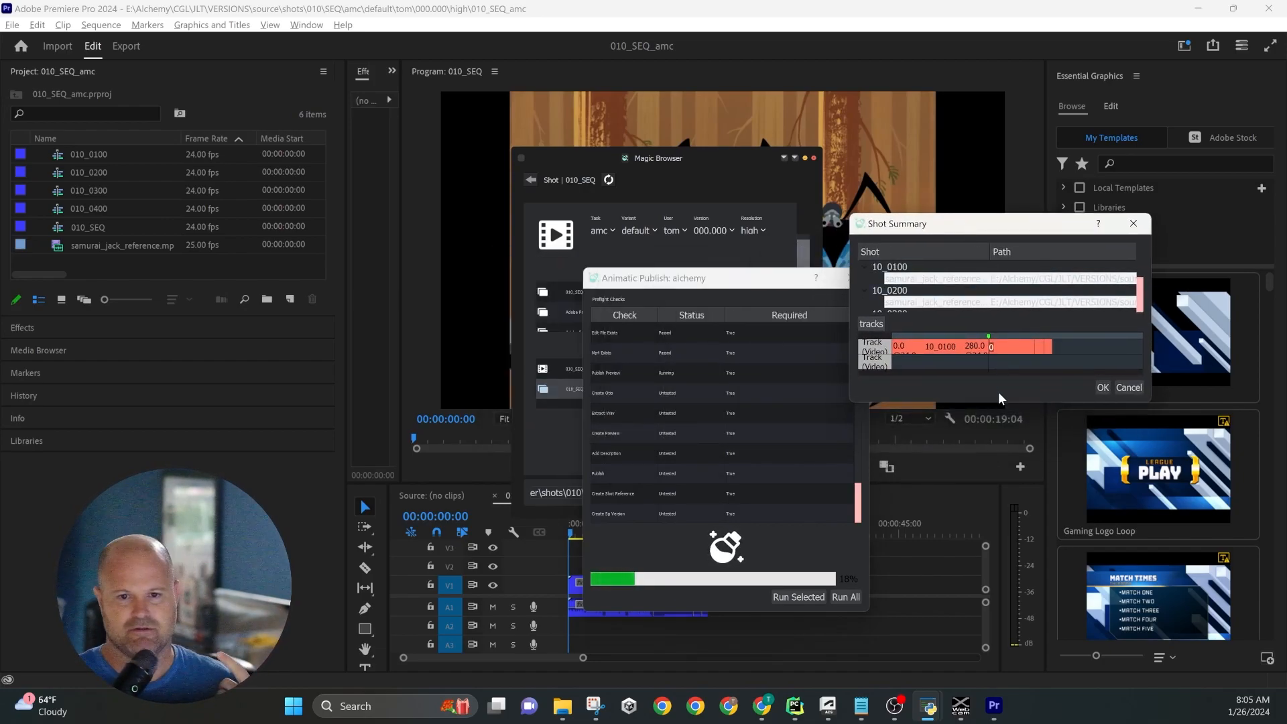
{"action": "left_click_drag", "start_coordinate": [990, 404], "coordinate": [990, 526]}
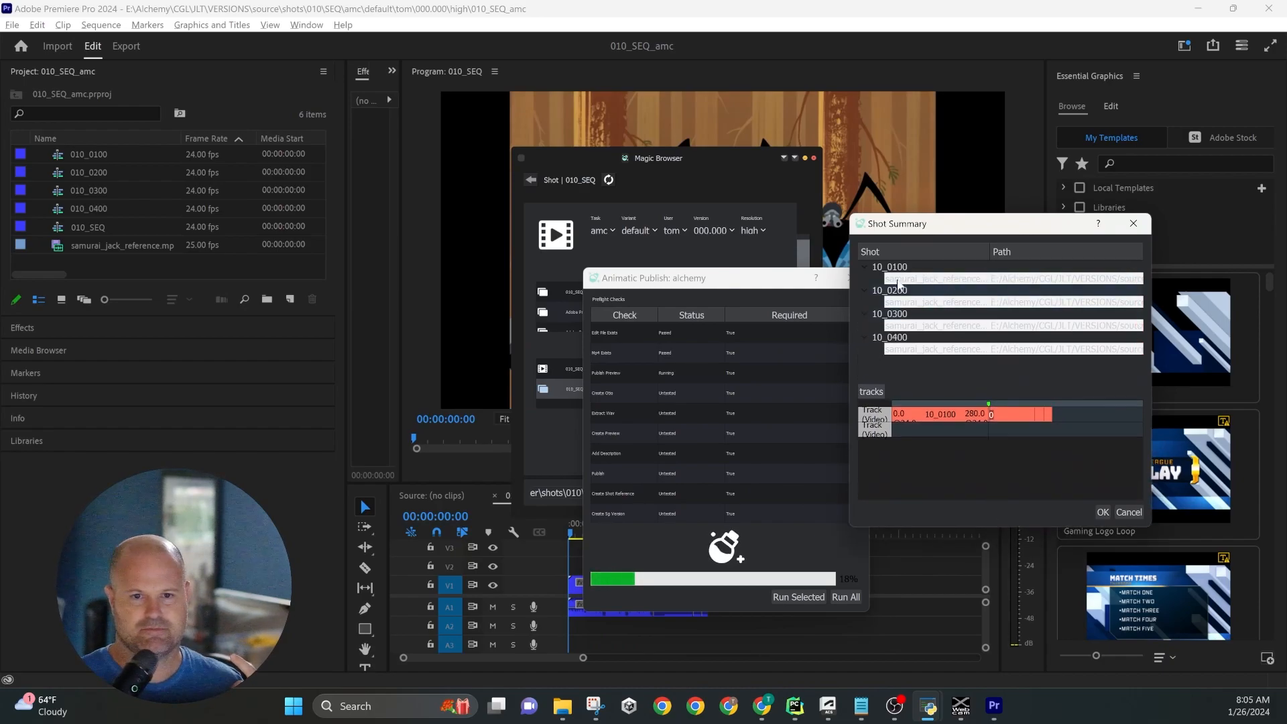
{"action": "left_click_drag", "start_coordinate": [846, 321], "coordinate": [914, 294]}
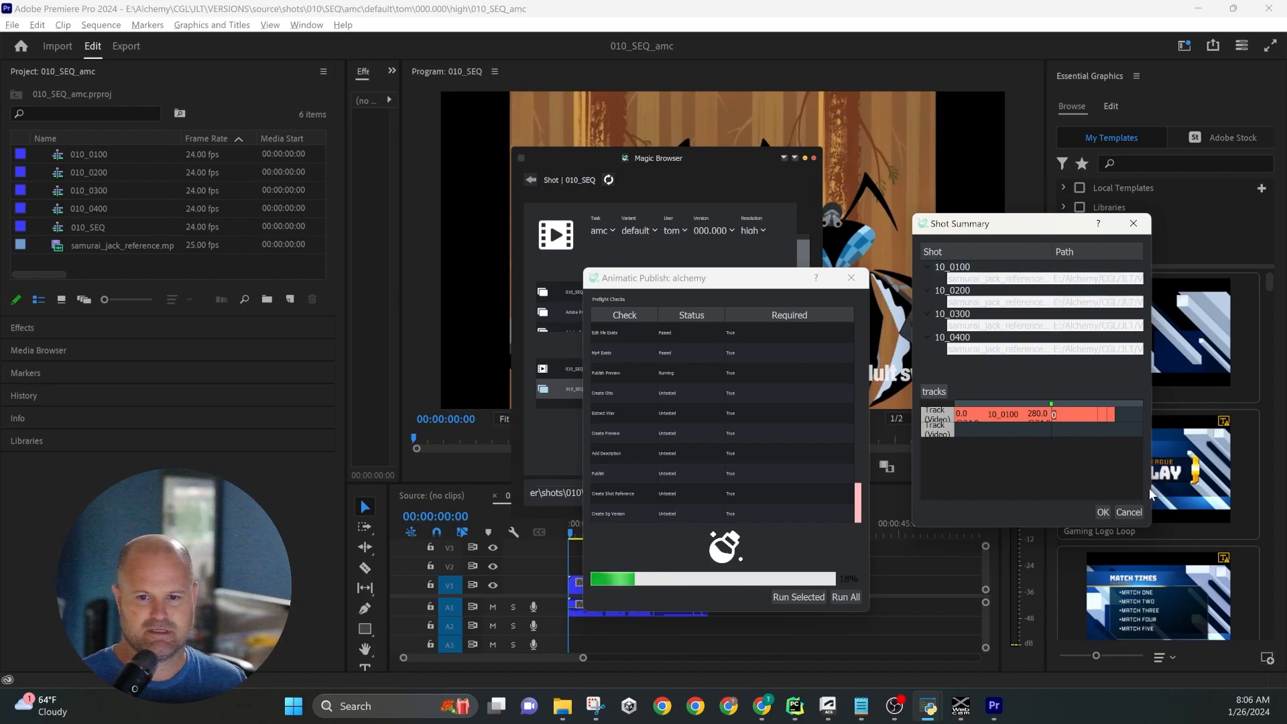
{"action": "left_click", "coordinate": [1104, 513]}
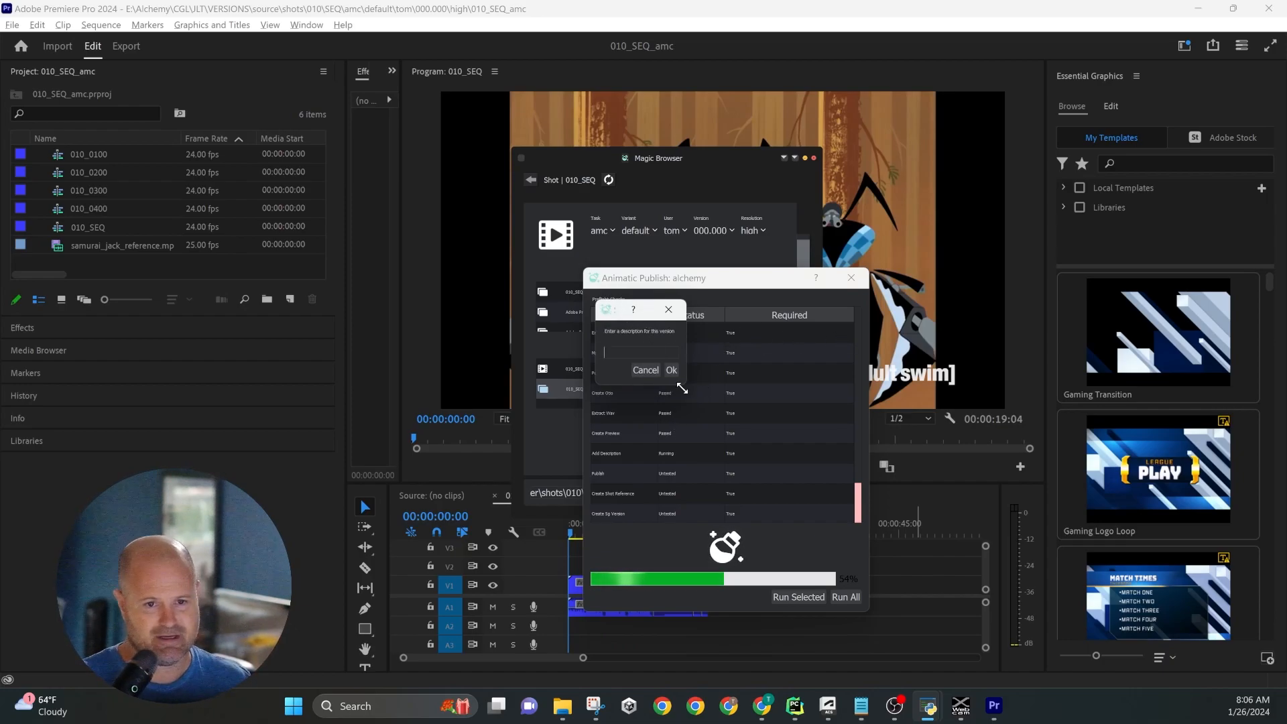
Submit "SJ 4 shots of fun" as the Shotgrid description for this version.
{"action": "left_click_drag", "start_coordinate": [685, 385], "coordinate": [802, 399]}
{"action": "left_click_drag", "start_coordinate": [670, 310], "coordinate": [948, 301]}
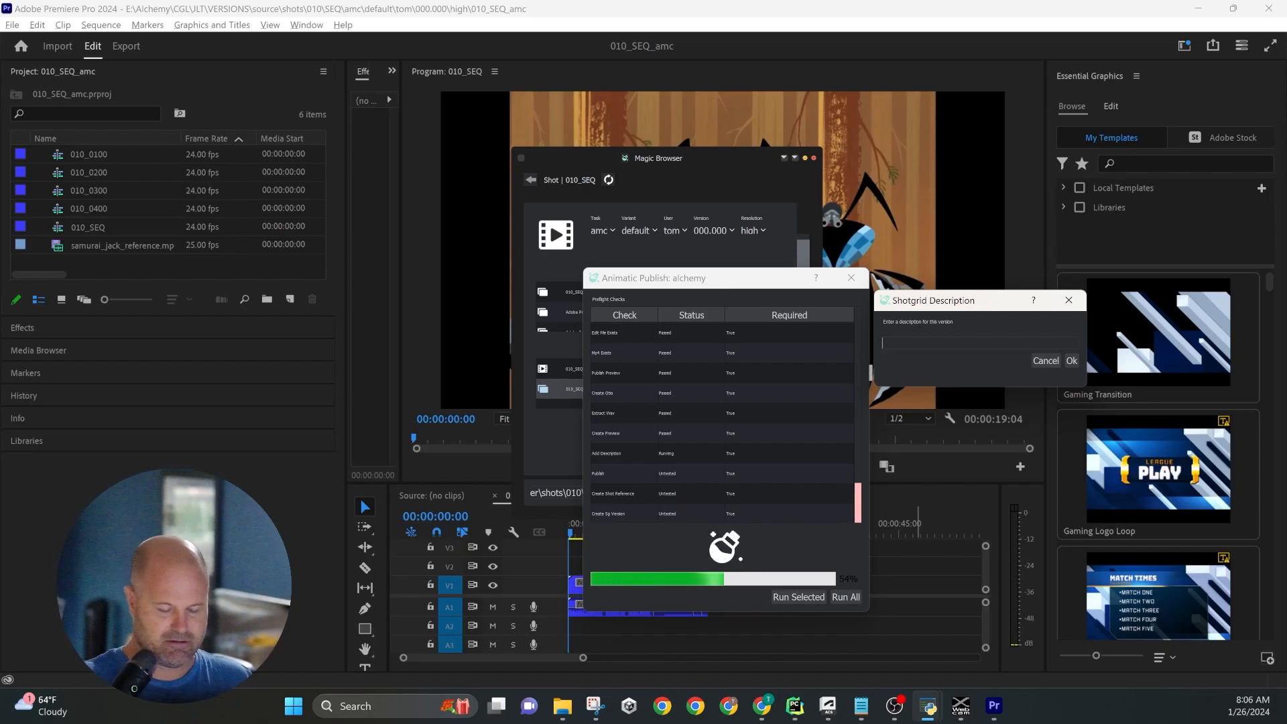
{"action": "type", "text": "S"}
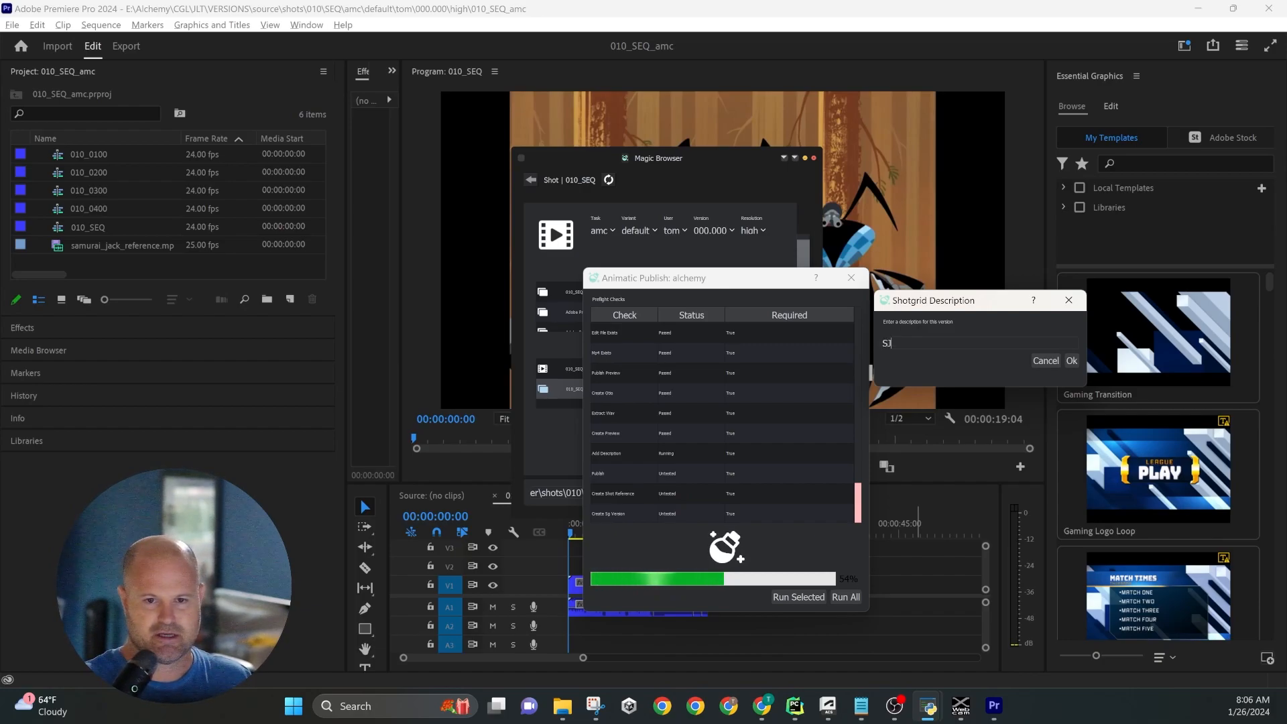
{"action": "type", "text": "J 4 shots of"}
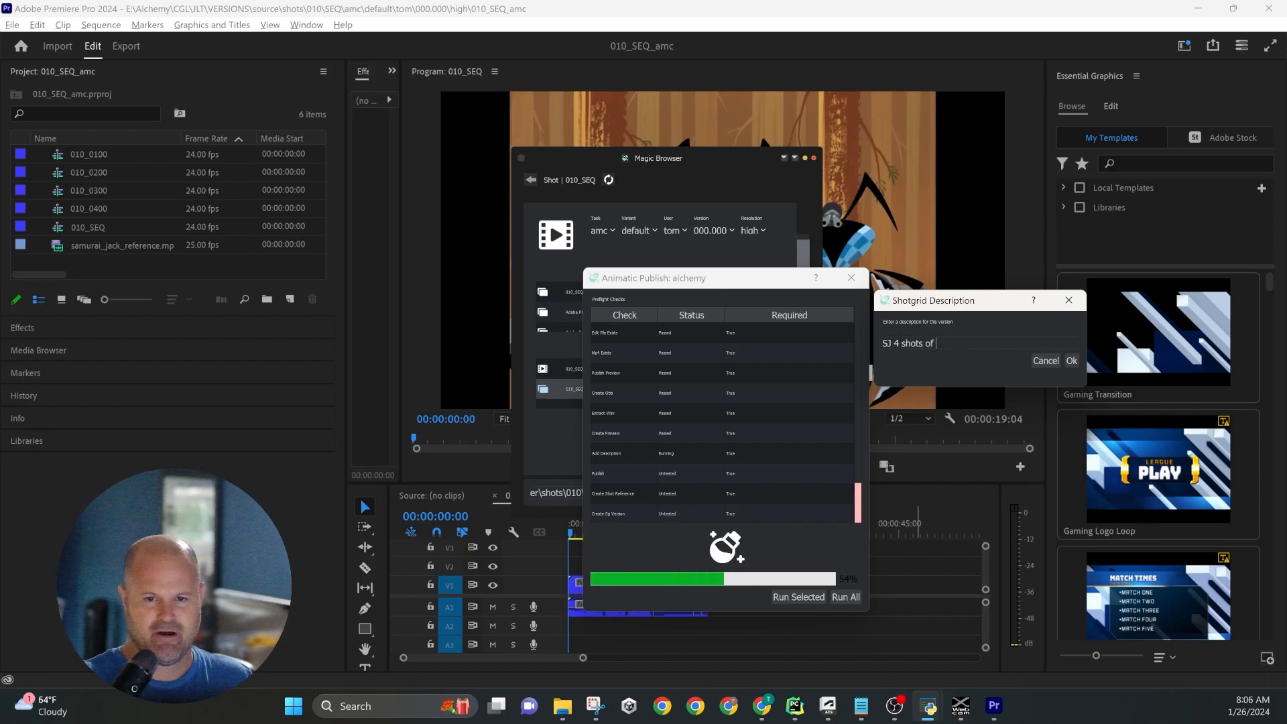
{"action": "type", "text": " fun"}
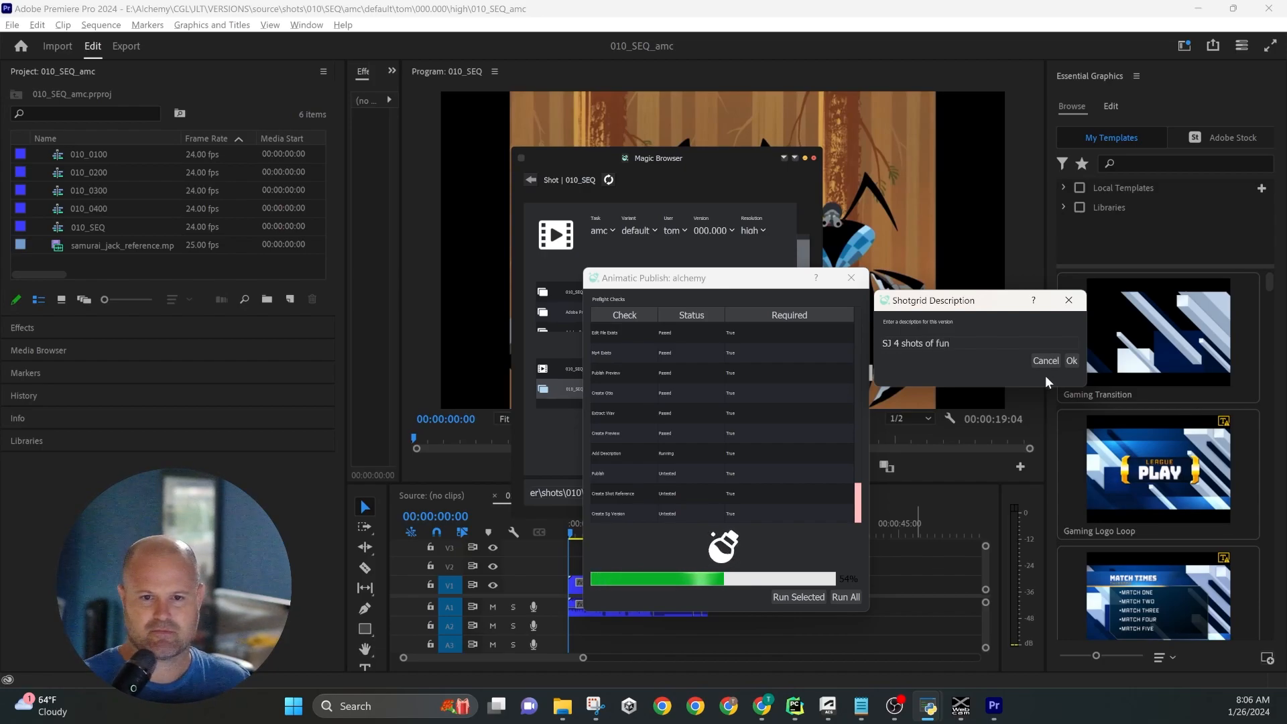
{"action": "left_click", "coordinate": [1071, 361]}
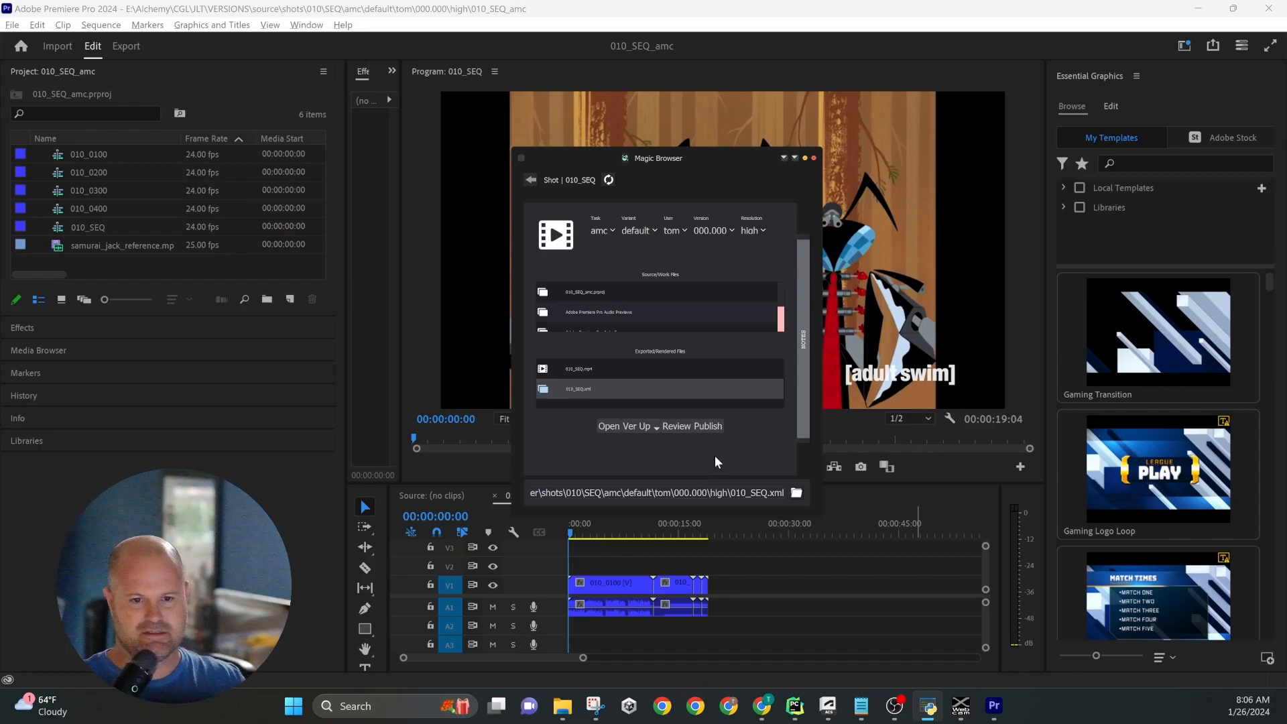
Open the XML's render folder in File Explorer and go up to the user folder to inspect the version folders.
{"action": "left_click", "coordinate": [798, 494]}
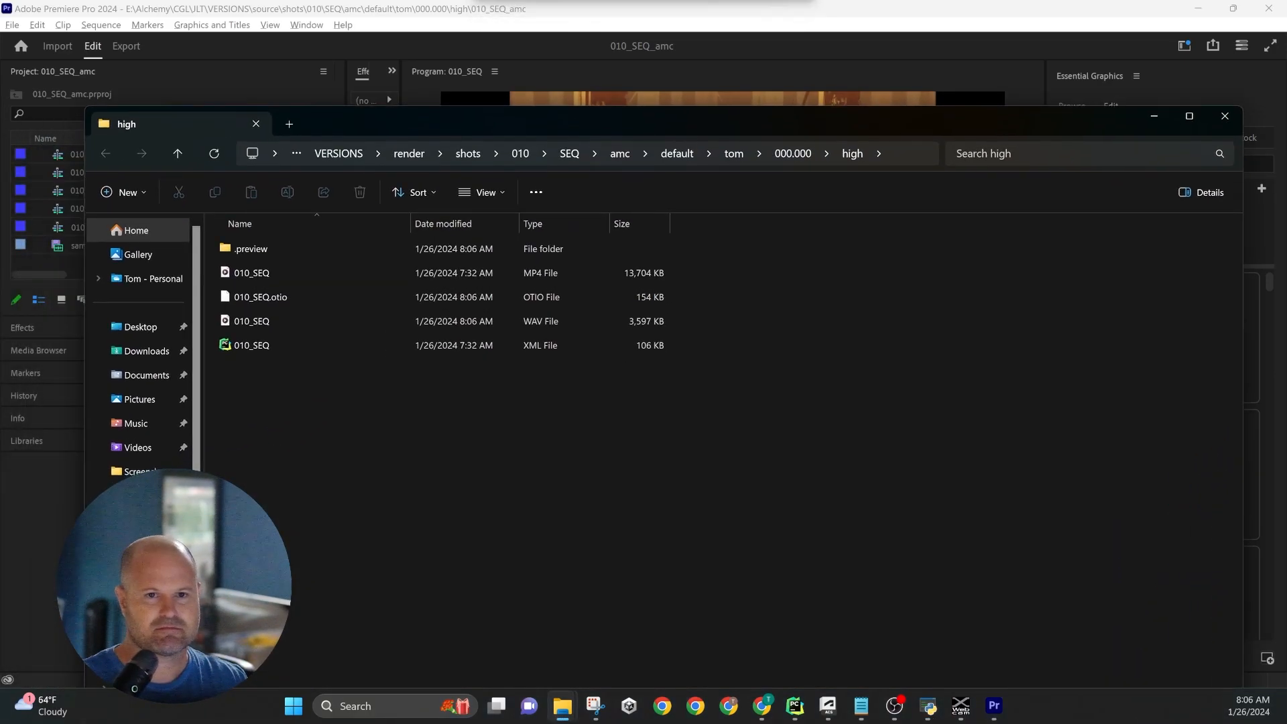
{"action": "left_click", "coordinate": [872, 154]}
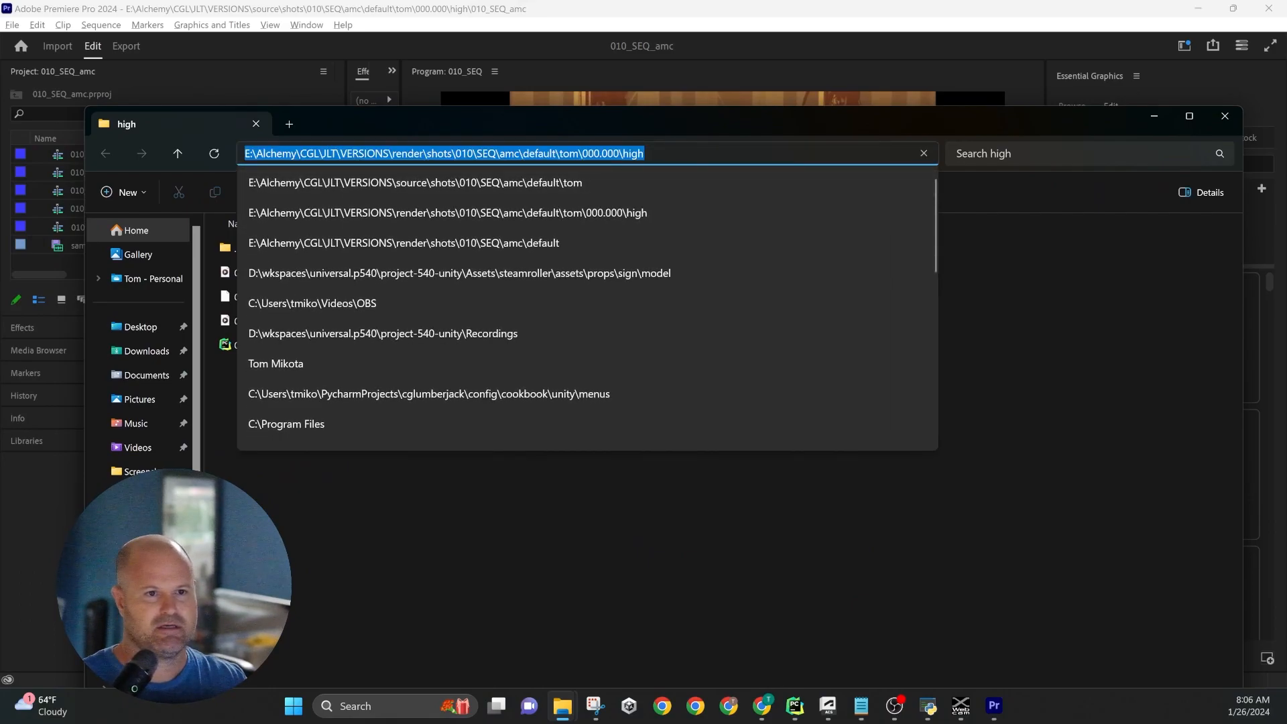
{"action": "left_click", "coordinate": [389, 153]}
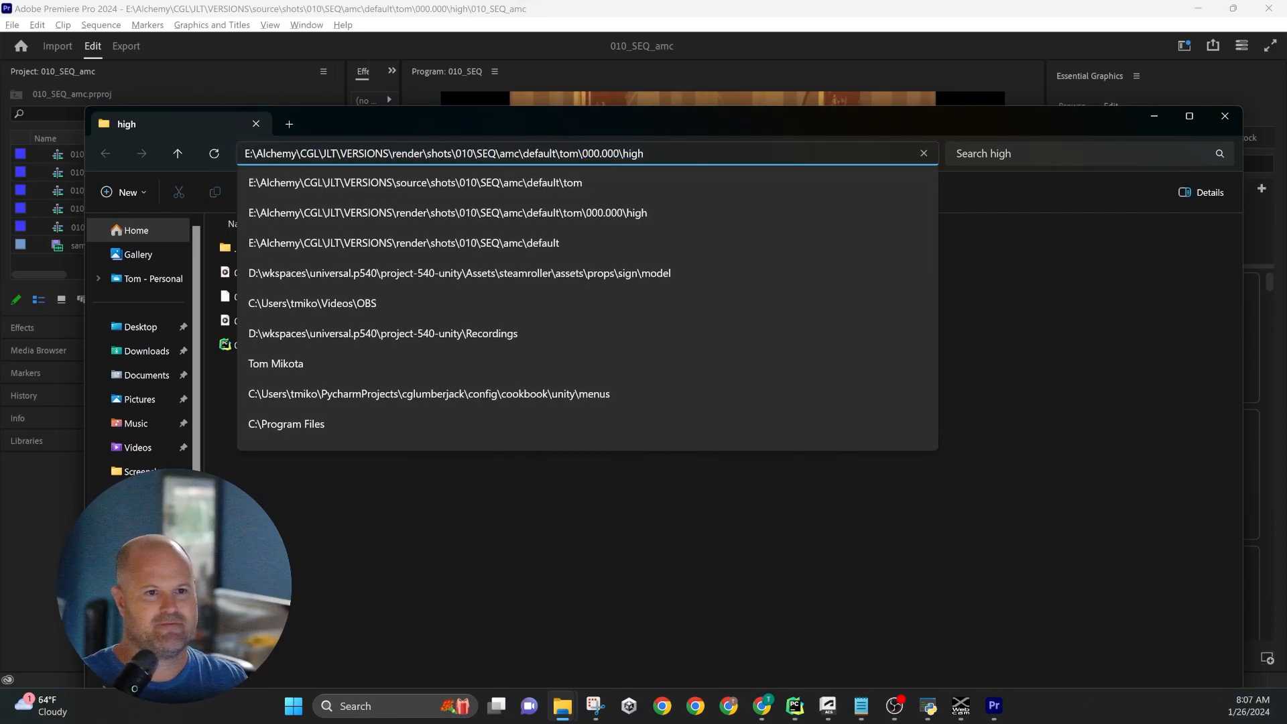
{"action": "double_click", "coordinate": [366, 153]}
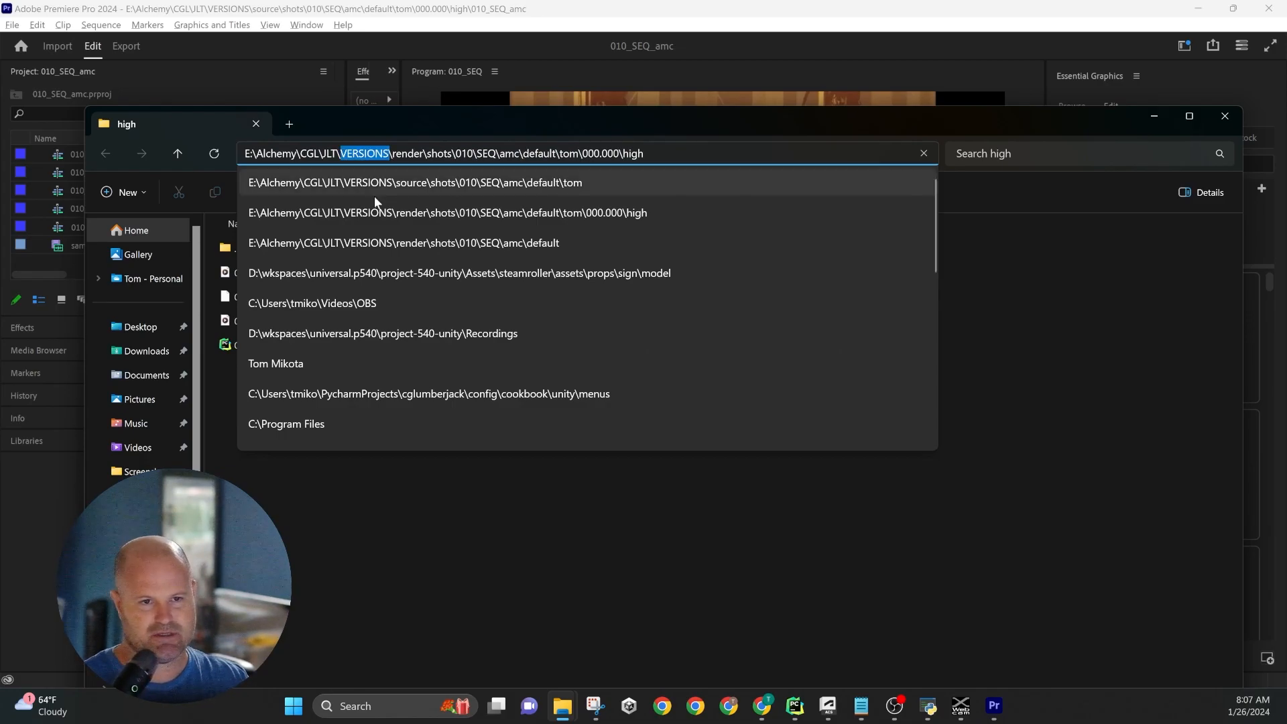
{"action": "left_click", "coordinate": [1130, 257]}
{"action": "left_click", "coordinate": [736, 153]}
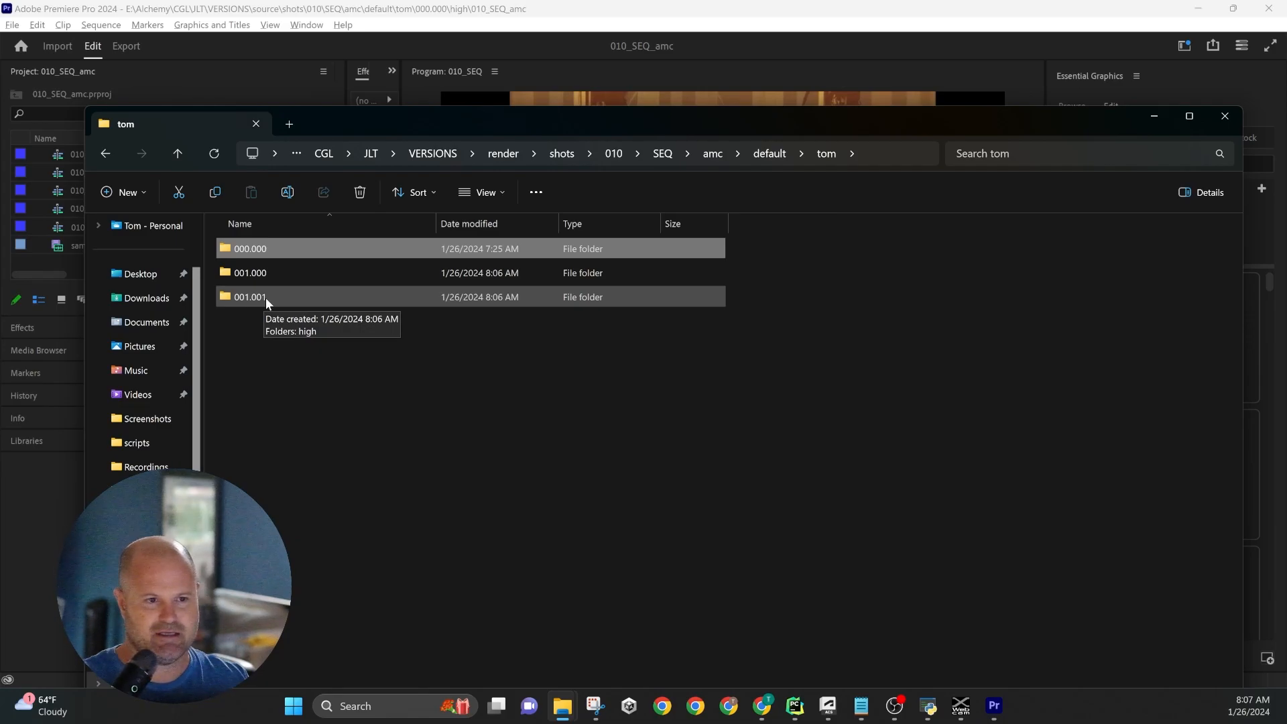
Reopen the 010_SEQ animatic task in Magic Browser and compare the files of versions 001.000 and 001.001.
{"action": "left_click_drag", "start_coordinate": [709, 133], "coordinate": [687, 340]}
{"action": "left_click", "coordinate": [662, 263]}
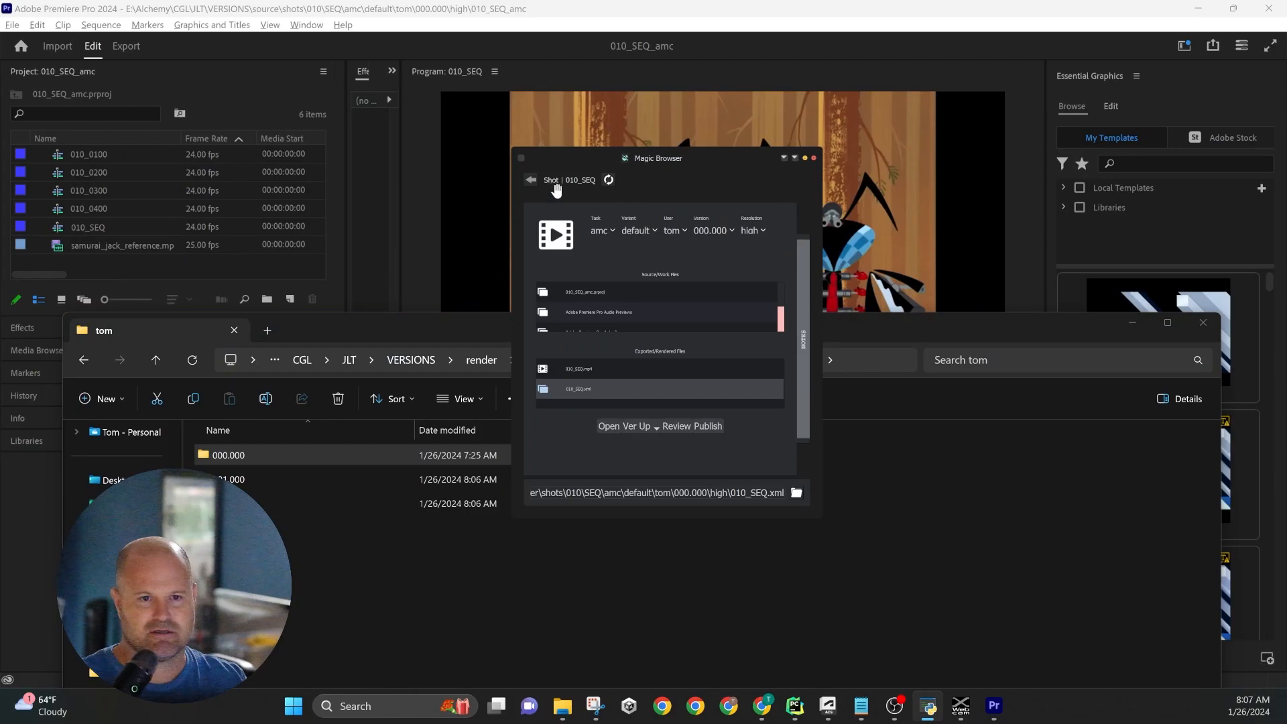
{"action": "left_click", "coordinate": [531, 180]}
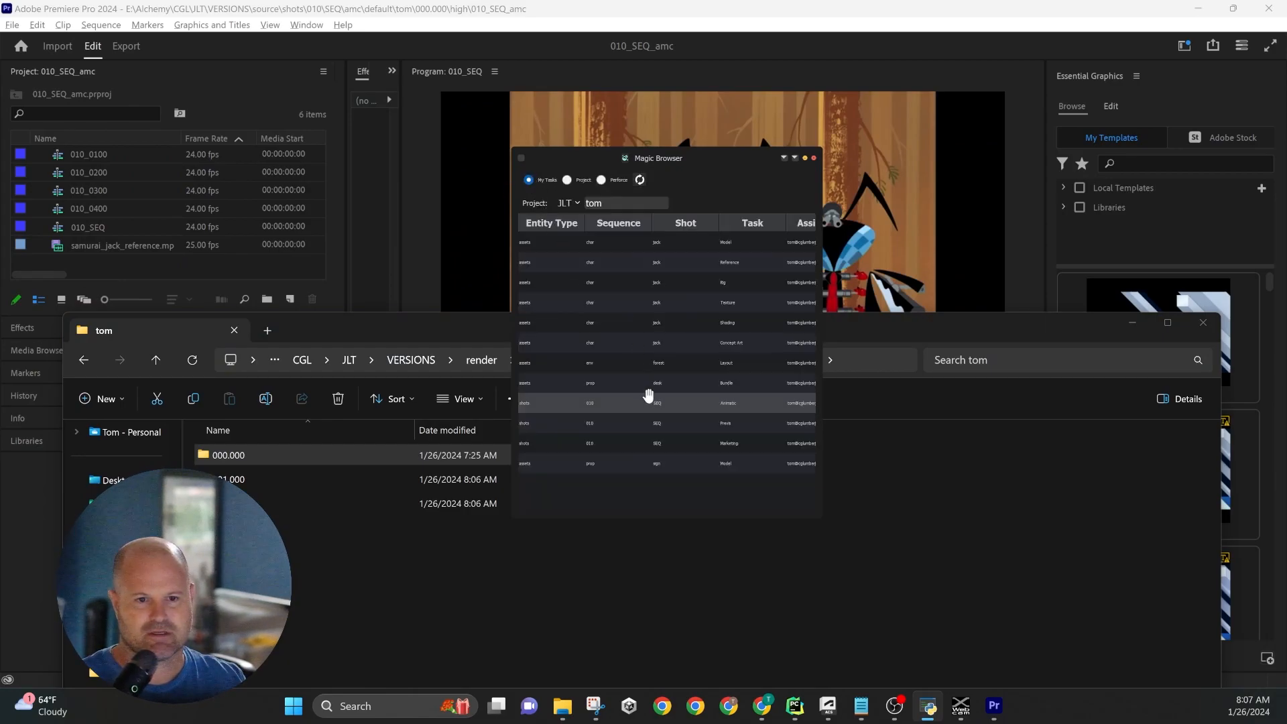
{"action": "double_click", "coordinate": [649, 408]}
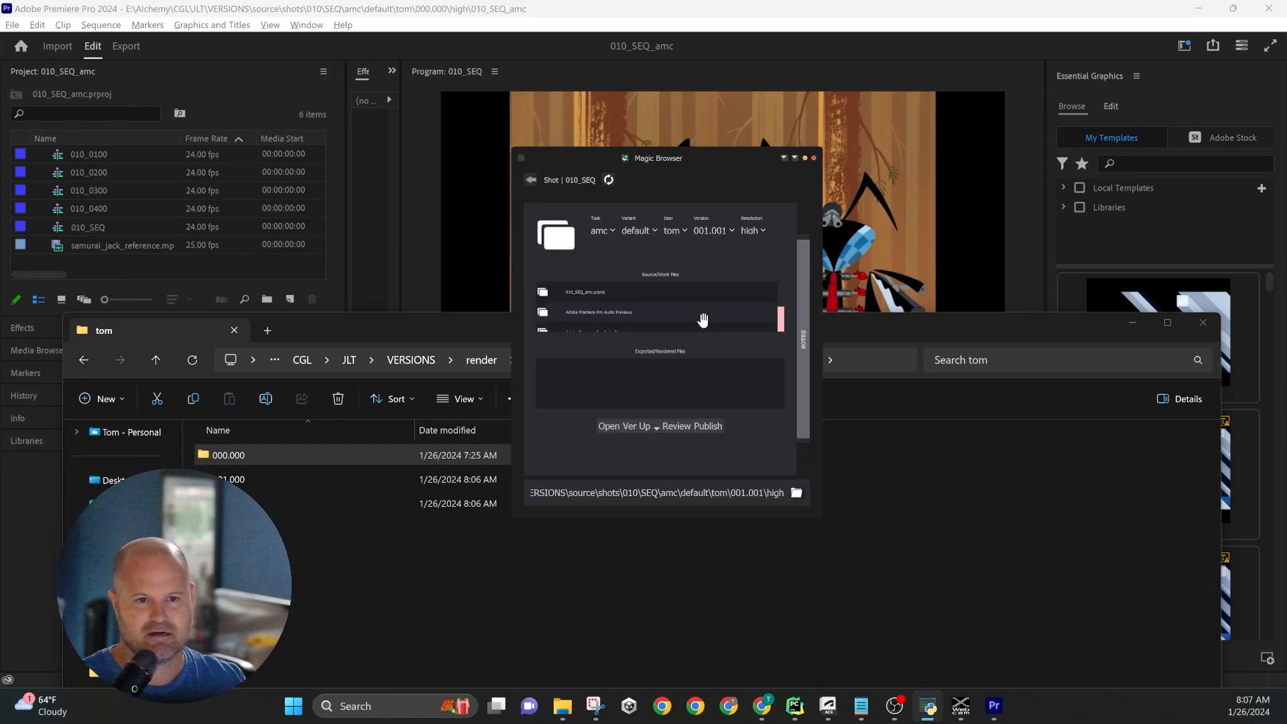
{"action": "left_click_drag", "start_coordinate": [815, 515], "coordinate": [978, 645]}
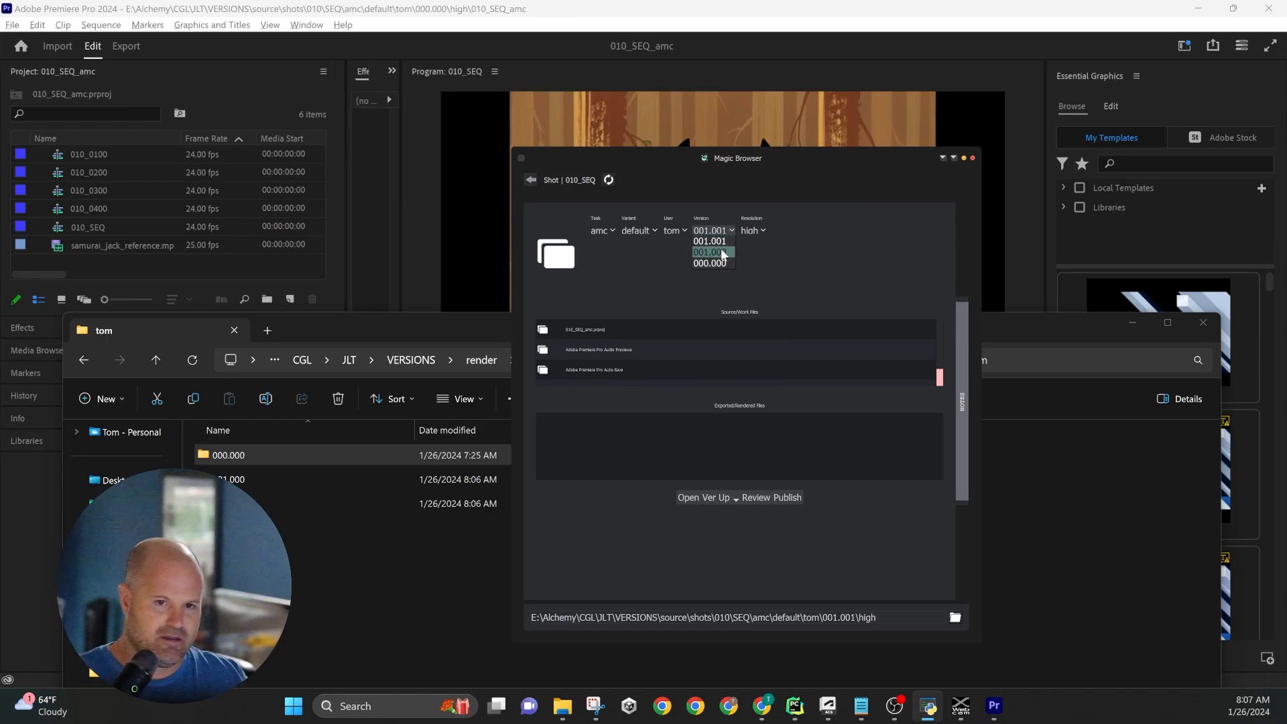
{"action": "left_click", "coordinate": [712, 252]}
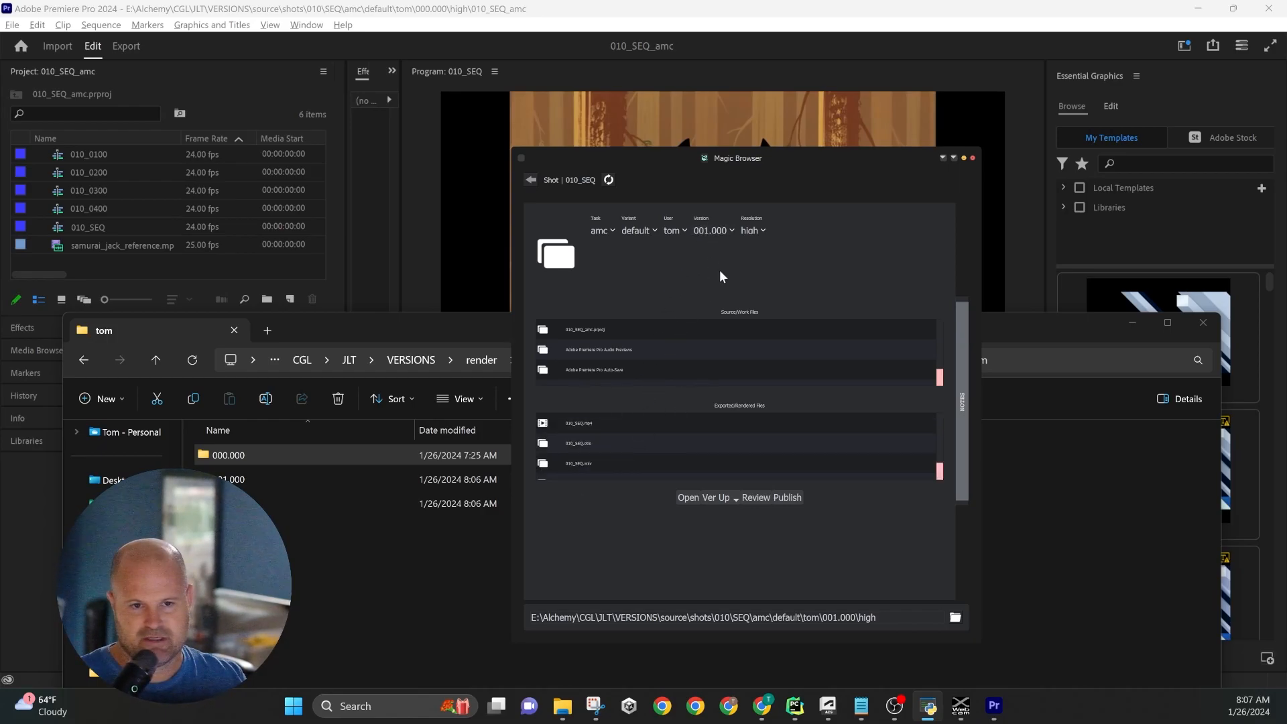
{"action": "left_click", "coordinate": [724, 244]}
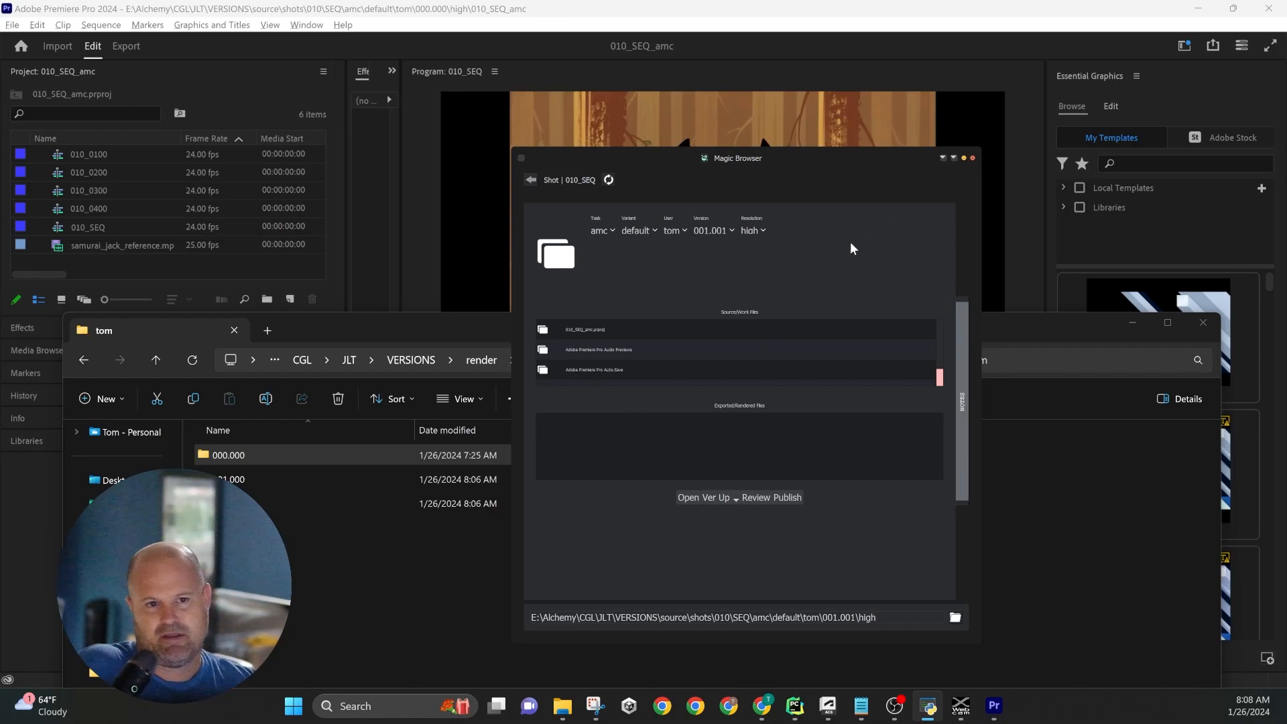
Close Magic Browser and point File Explorer to E:\Alchemy\CGL\JLT\PUBLISHES\render\shots\010\SEQ.
{"action": "left_click", "coordinate": [973, 158]}
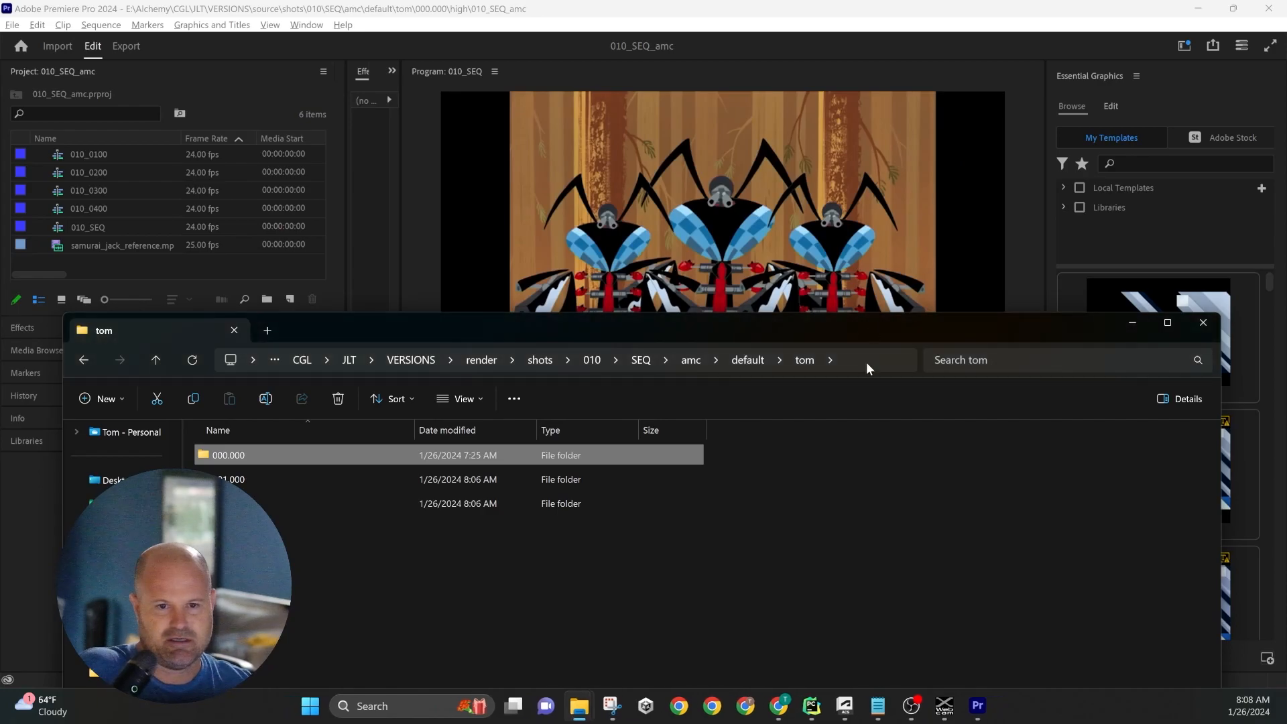
{"action": "left_click", "coordinate": [866, 362]}
{"action": "left_click", "coordinate": [353, 360]}
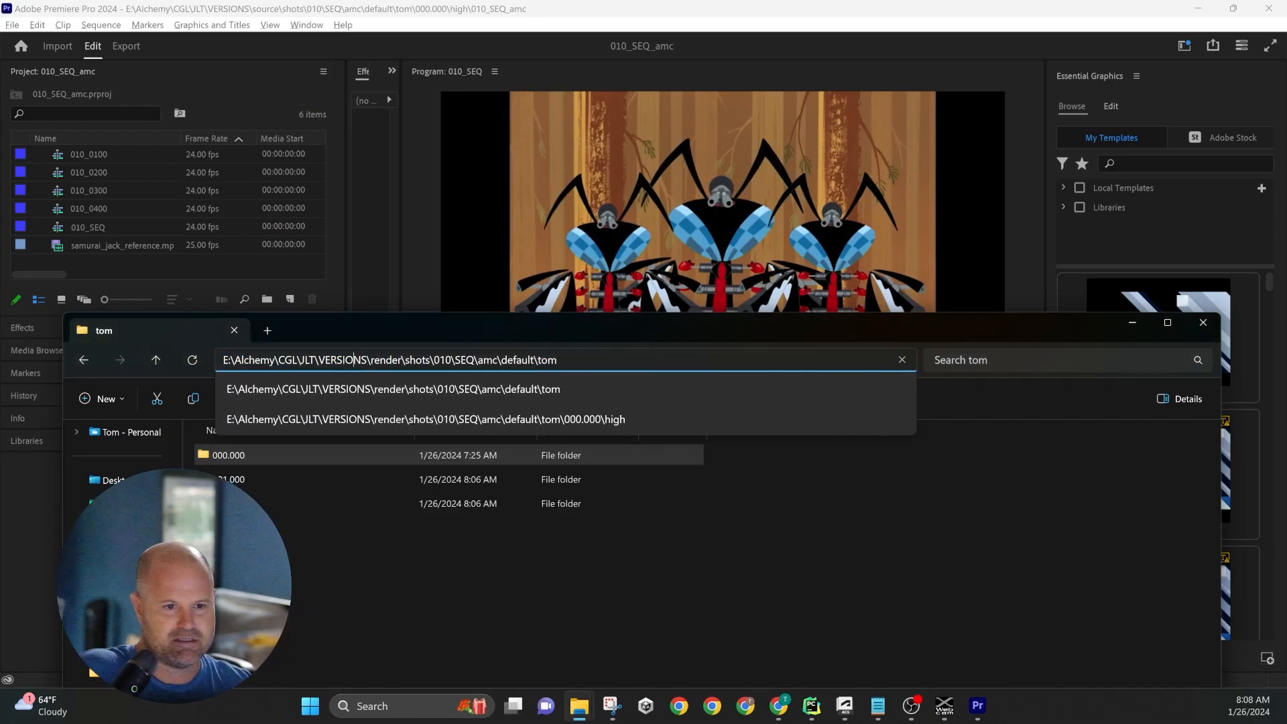
{"action": "left_click_drag", "start_coordinate": [367, 360], "coordinate": [319, 360]}
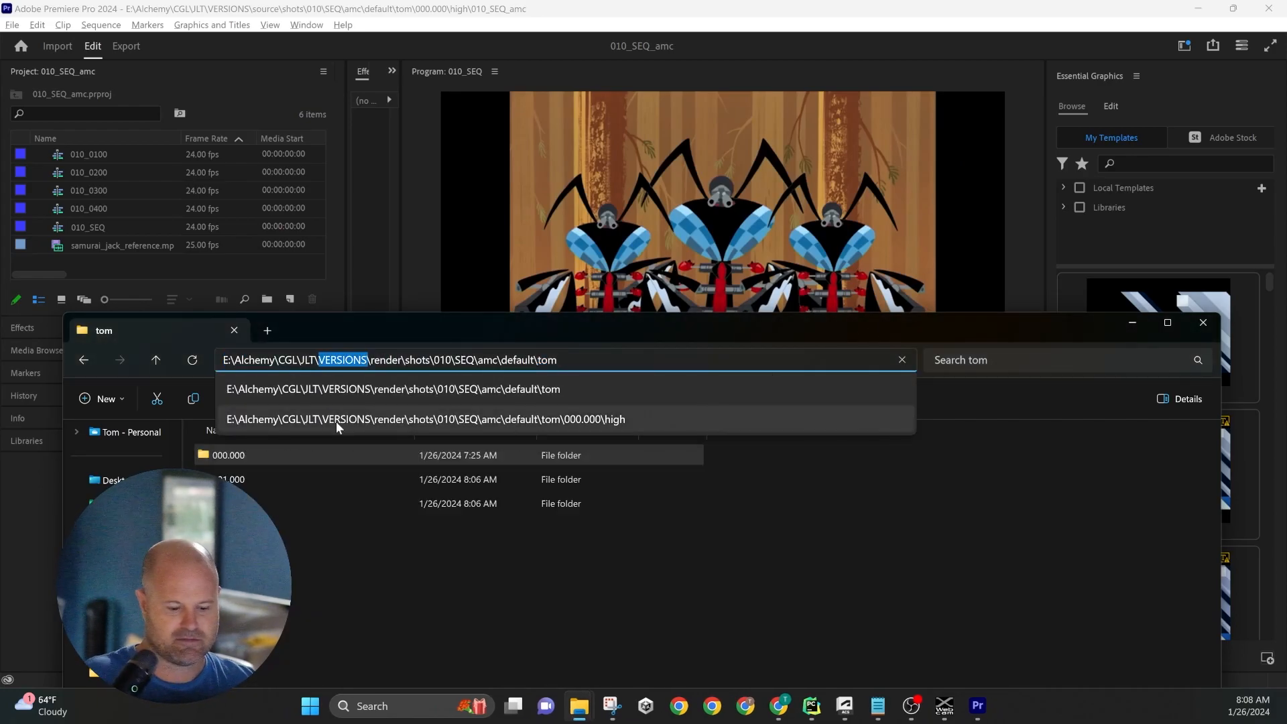
{"action": "type", "text": "PUBLISHES"}
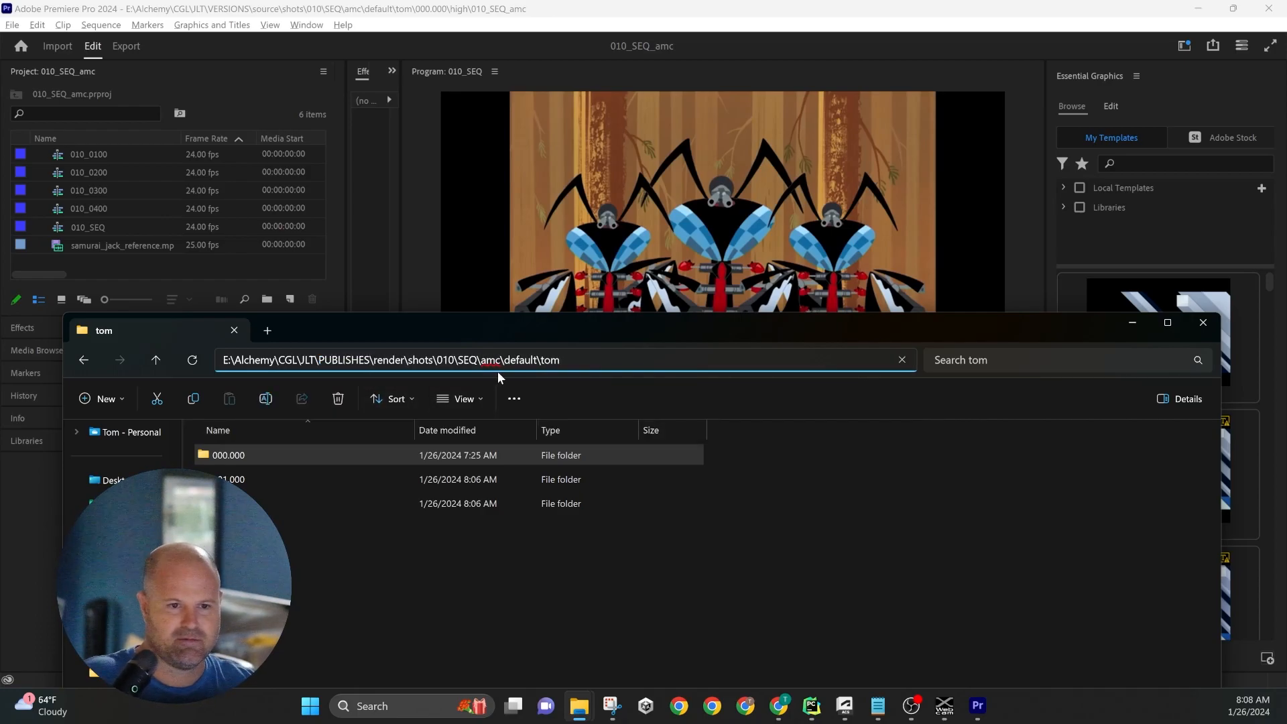
{"action": "left_click_drag", "start_coordinate": [481, 360], "coordinate": [545, 360]}
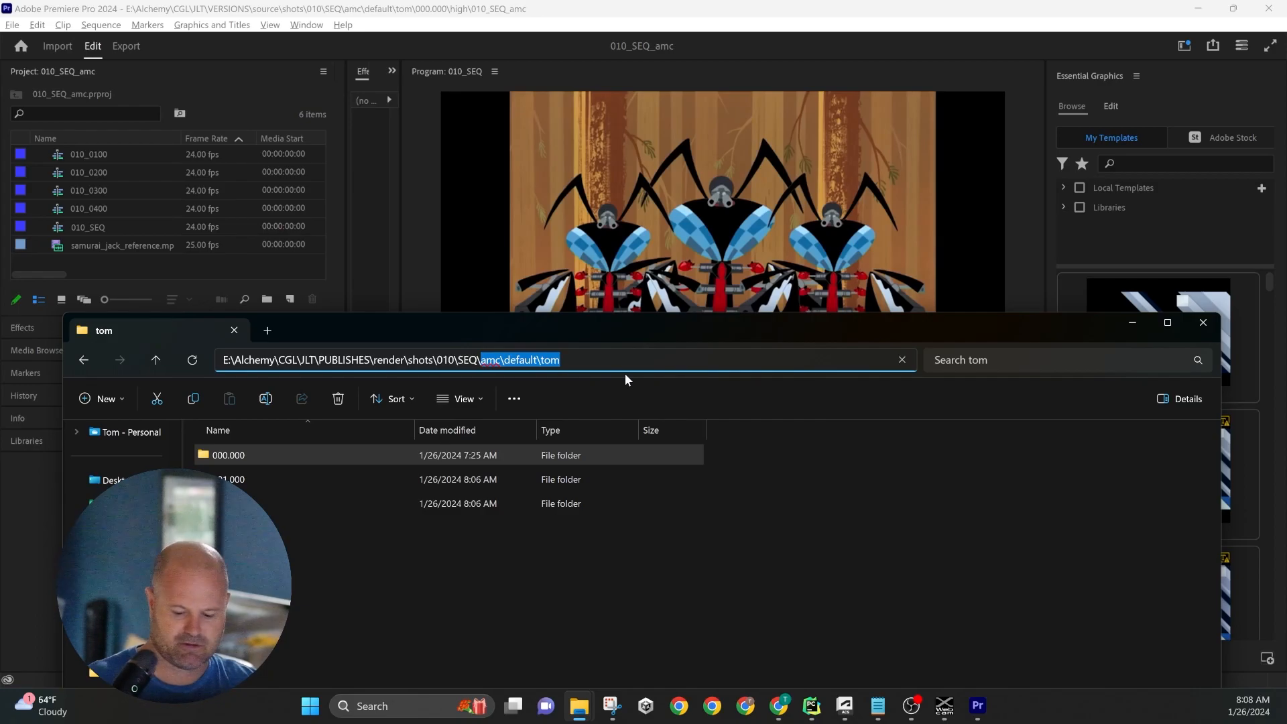
{"action": "key", "text": "BackSpace"}
{"action": "key", "text": "Return"}
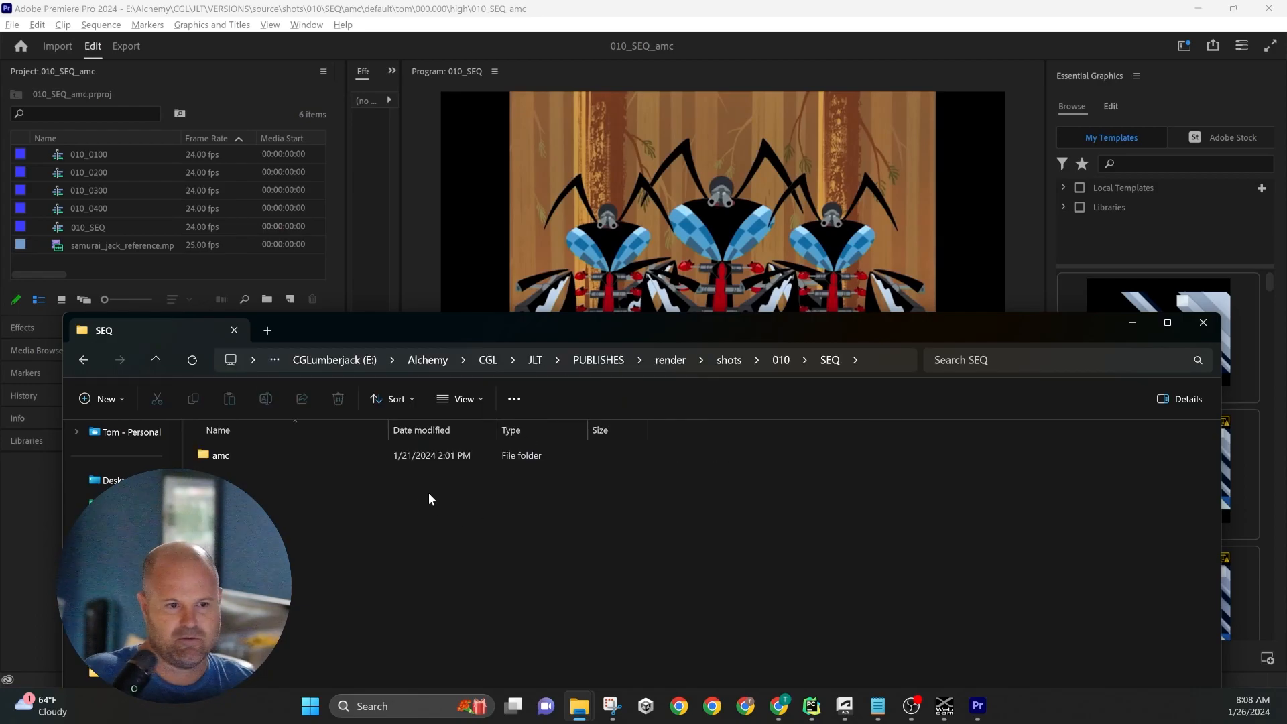
Open the published animatic's amc\default\publish\latest\high folder to inspect its files.
{"action": "double_click", "coordinate": [261, 454]}
{"action": "double_click", "coordinate": [263, 456]}
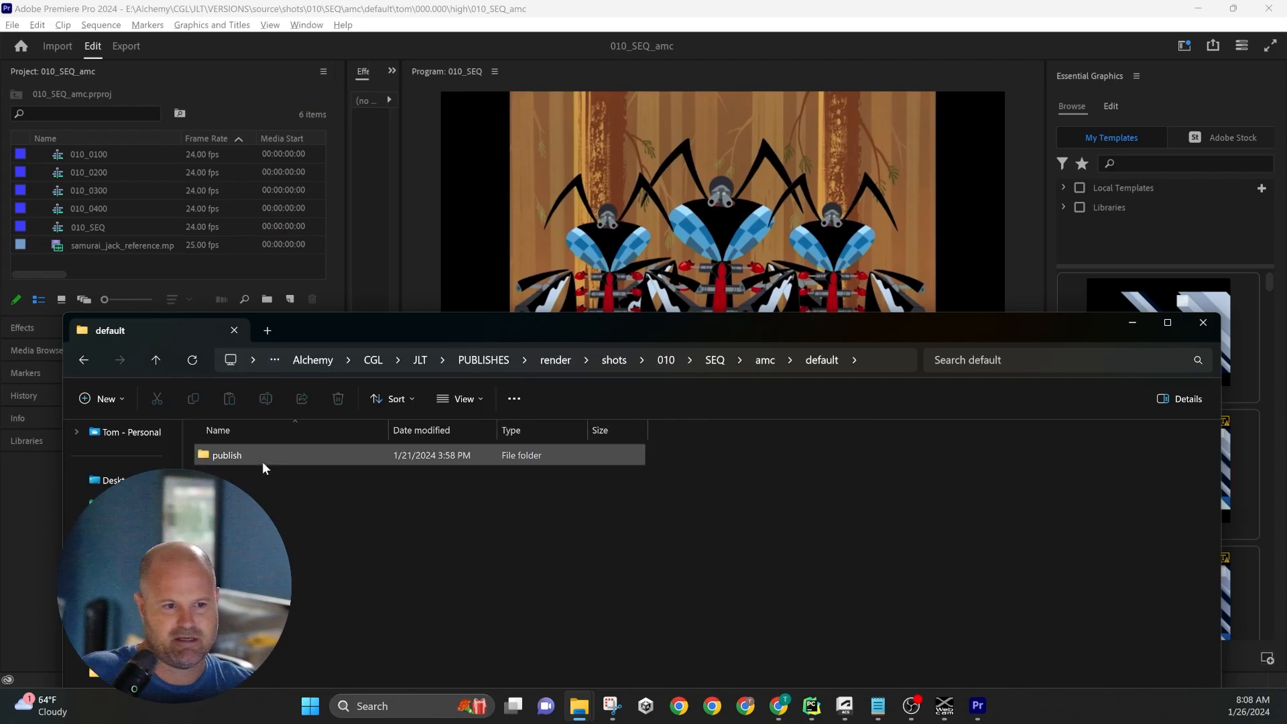
{"action": "double_click", "coordinate": [337, 455]}
{"action": "double_click", "coordinate": [337, 454]}
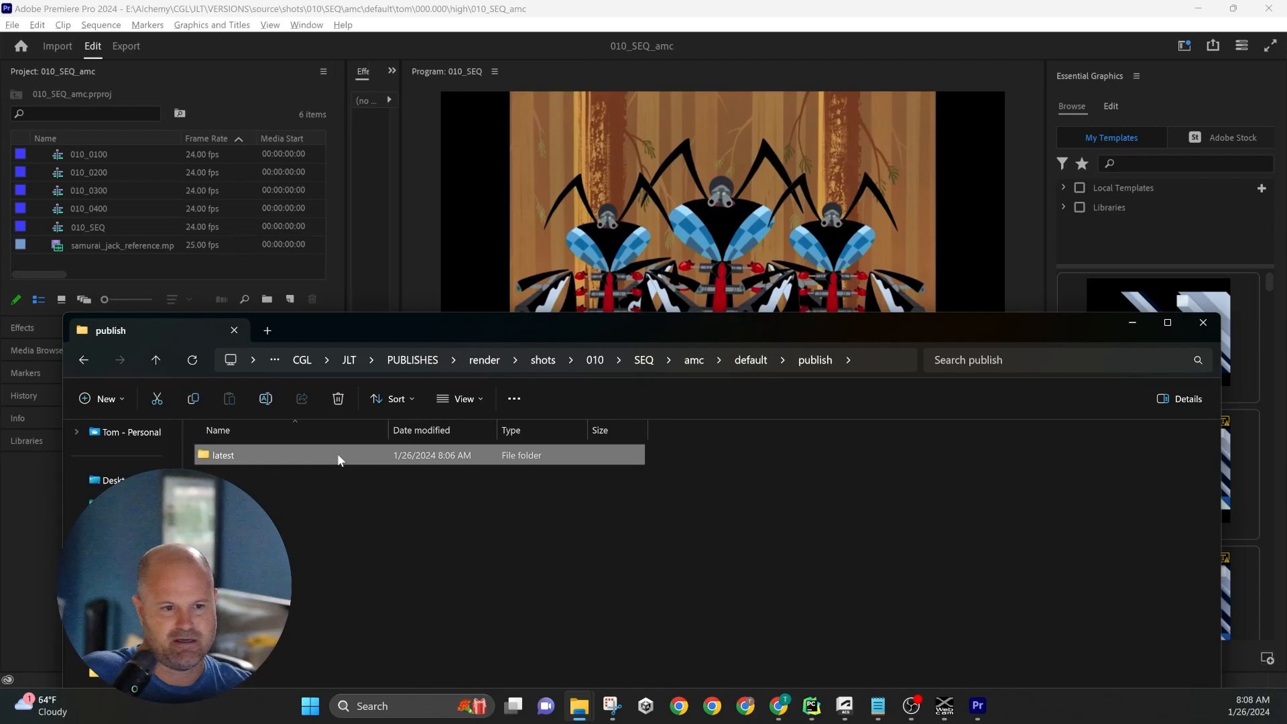
{"action": "double_click", "coordinate": [337, 454]}
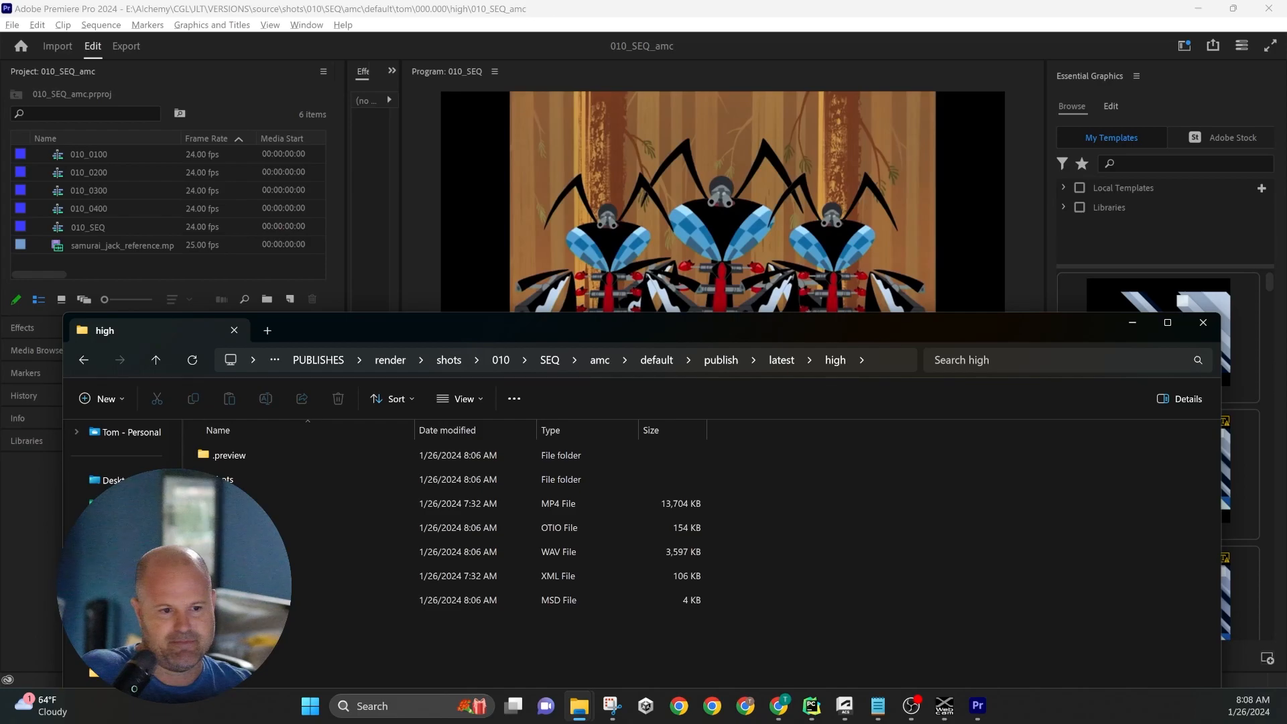
Open the 10_0400 folder within the published shots and bring its frames and media files into full view.
{"action": "double_click", "coordinate": [238, 472]}
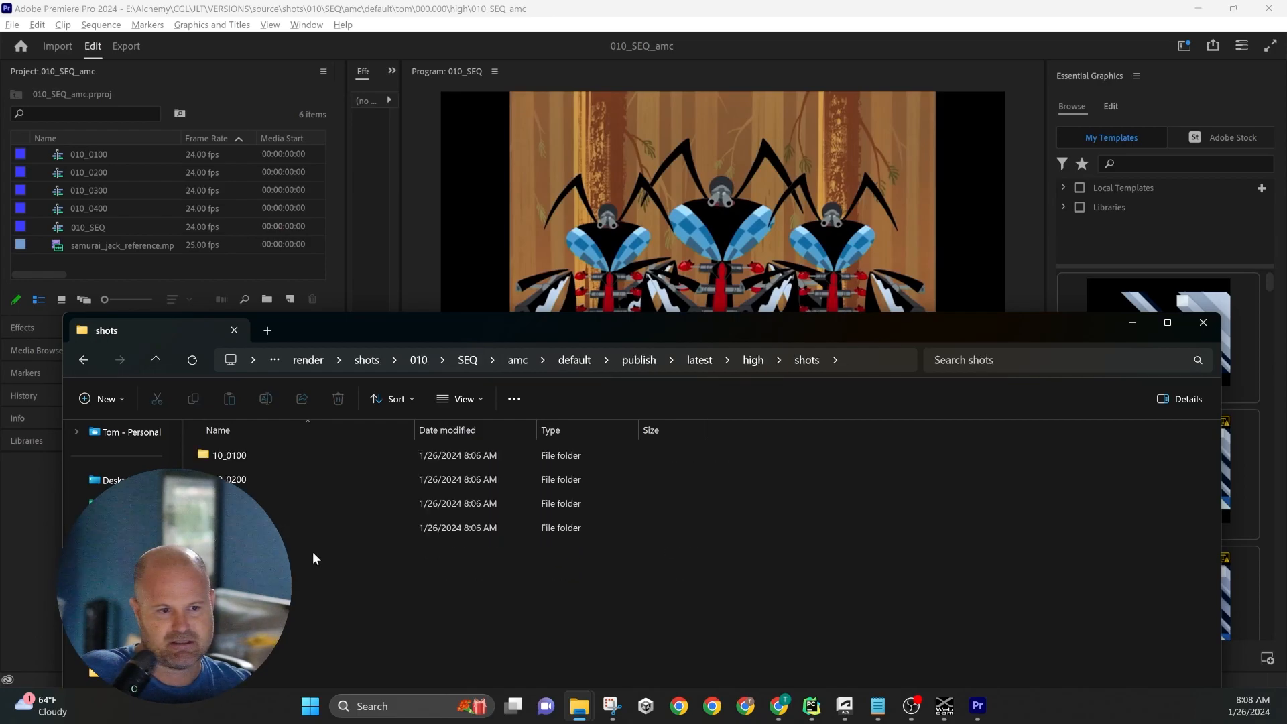
{"action": "double_click", "coordinate": [279, 527]}
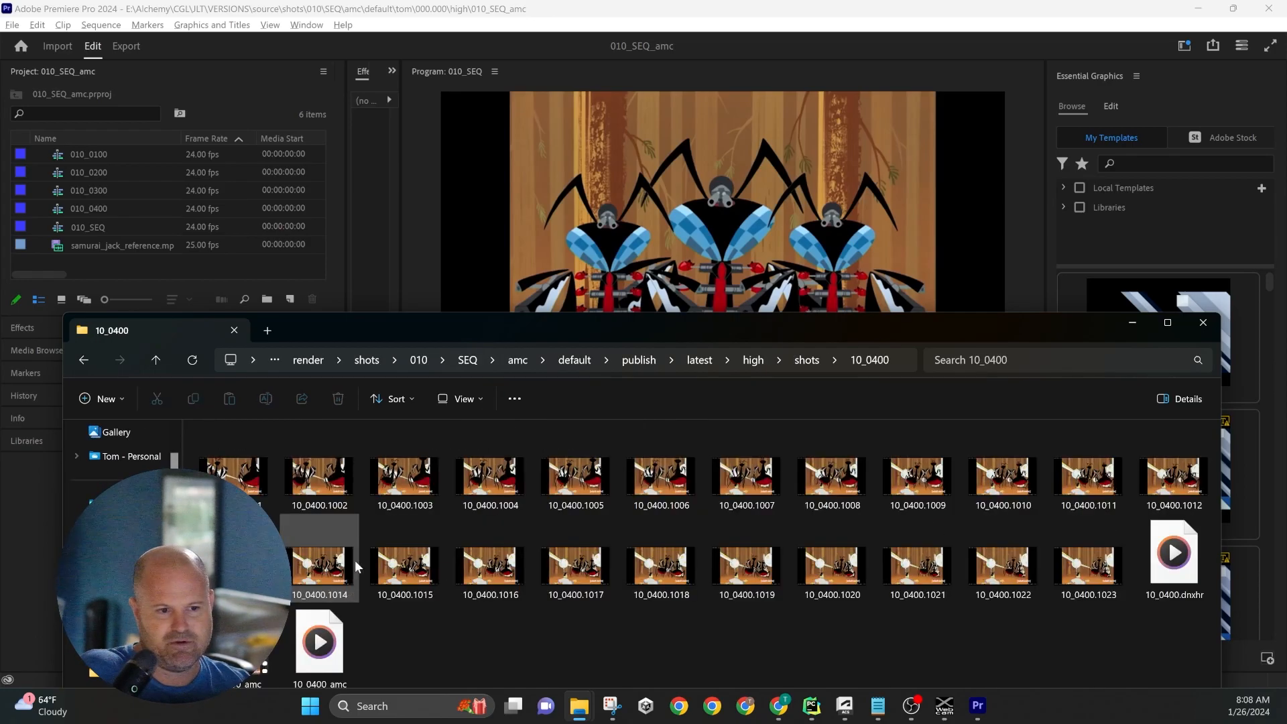
{"action": "left_click_drag", "start_coordinate": [654, 330], "coordinate": [614, 133]}
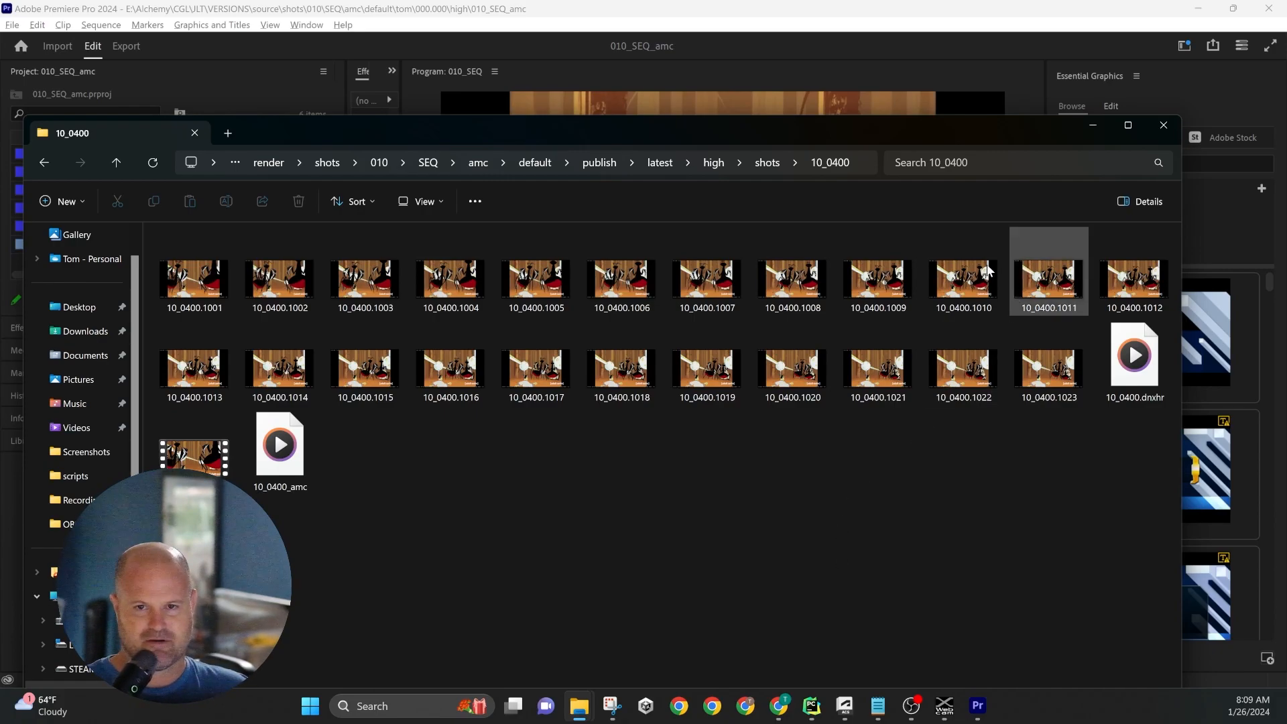
Return through the shots folder to the high folder, review the published sequence files, and close File Explorer.
{"action": "left_click", "coordinate": [763, 170]}
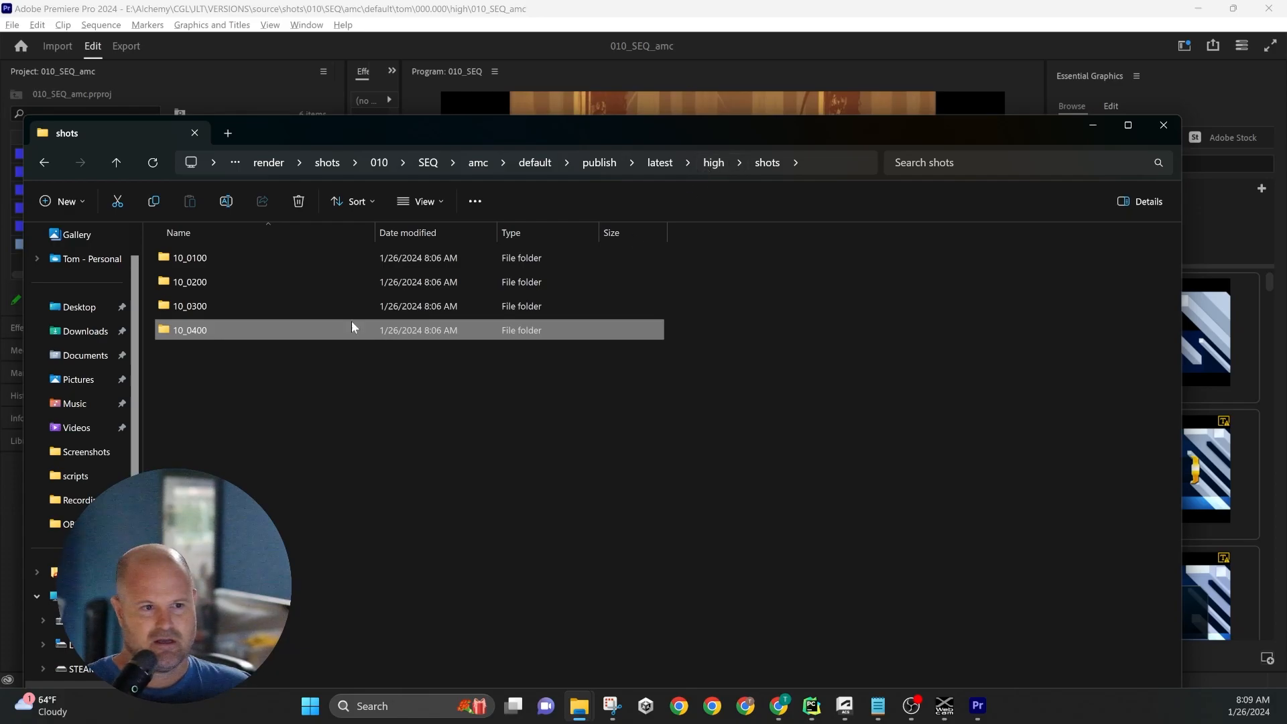
{"action": "left_click", "coordinate": [706, 167]}
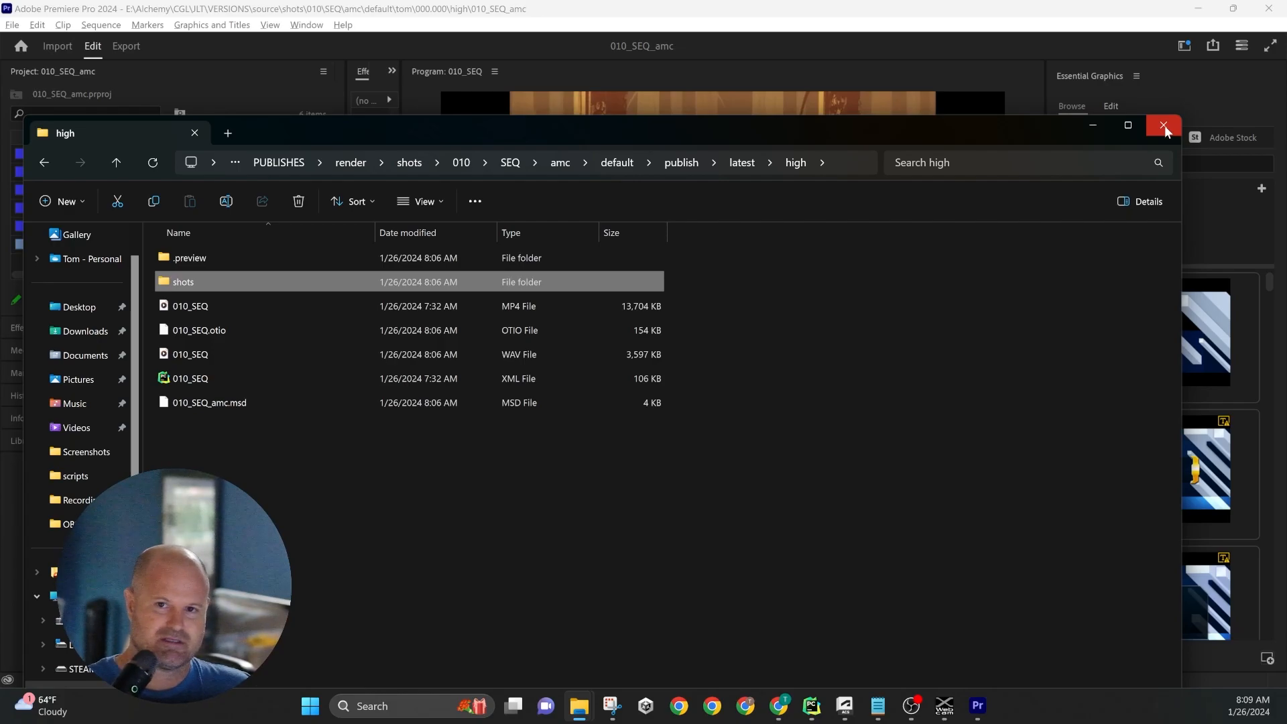
{"action": "left_click", "coordinate": [1165, 126]}
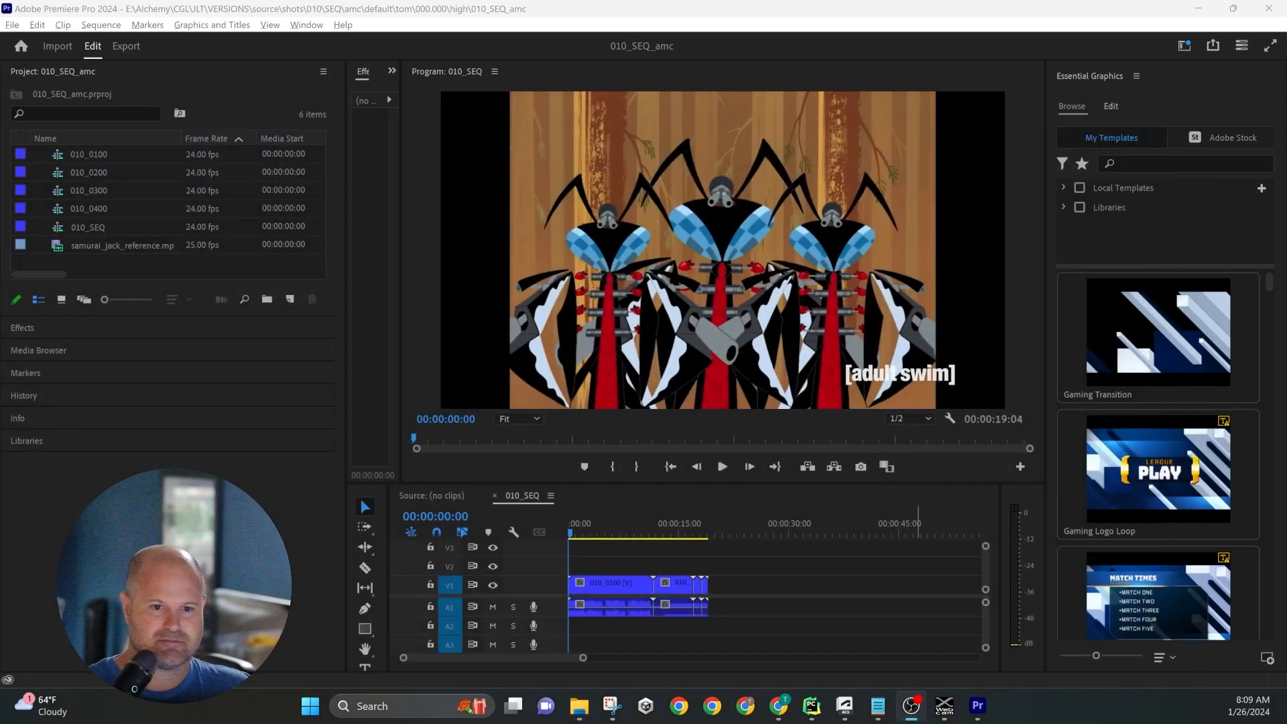